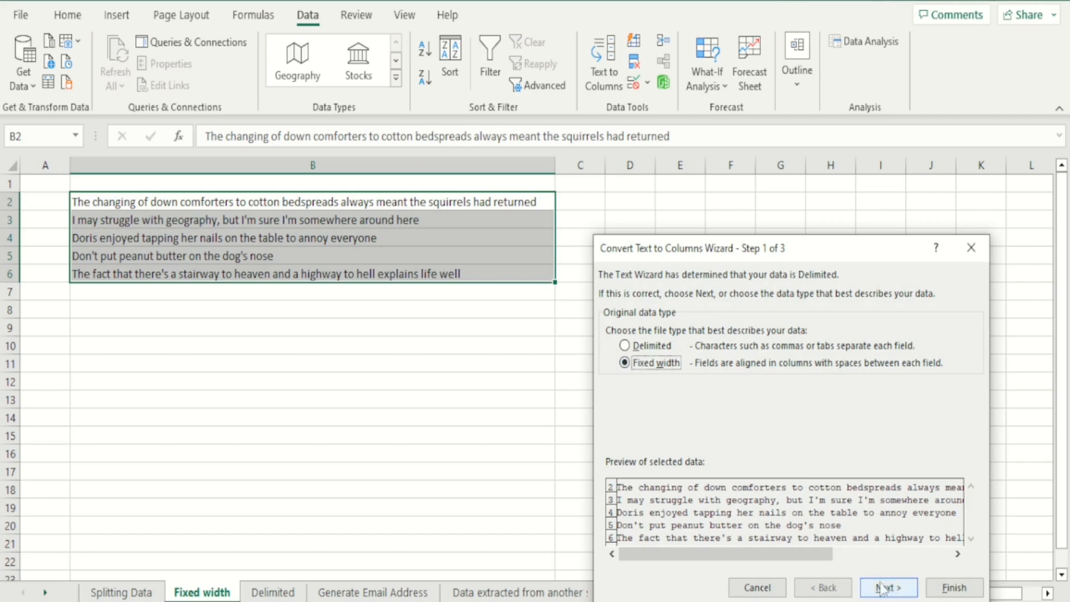
- Continue the fixed-width split and create column breaks at about 7, 17, 29, 48 and 58 characters
click(886, 588)
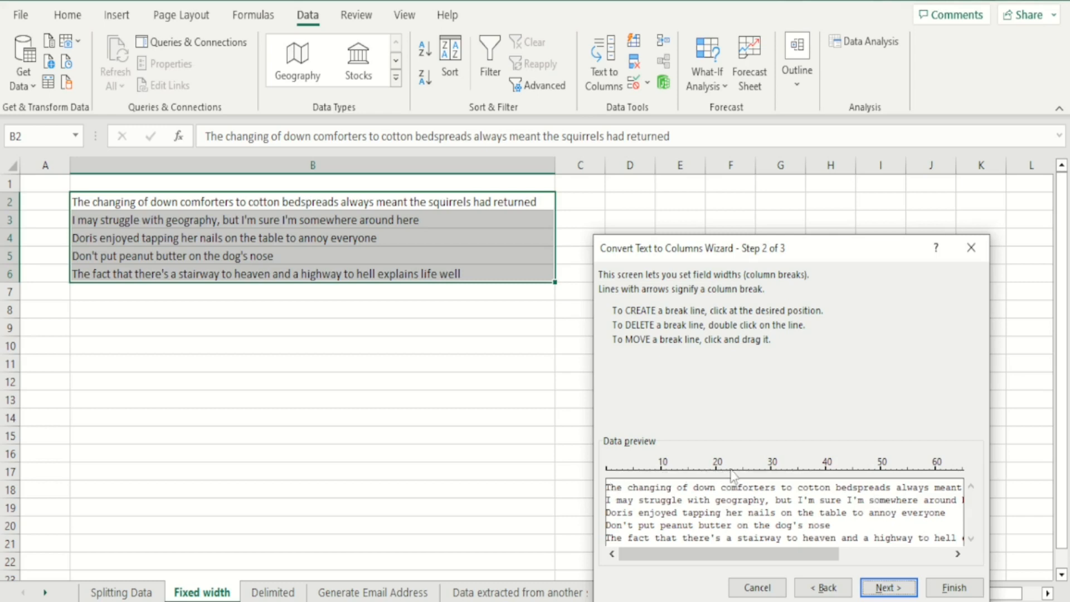
click(644, 472)
click(700, 473)
click(764, 474)
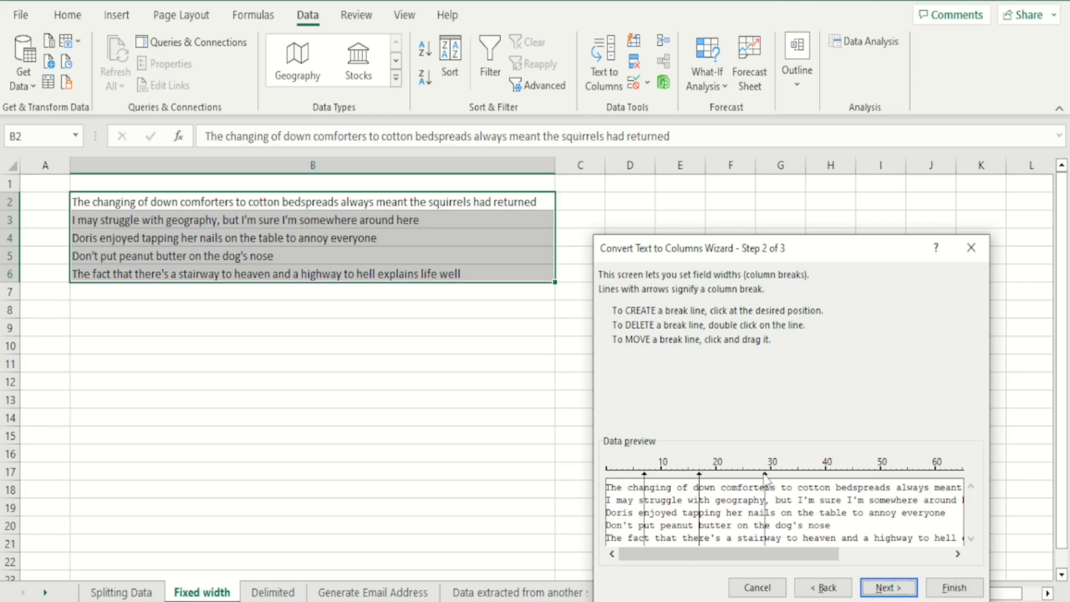
click(869, 474)
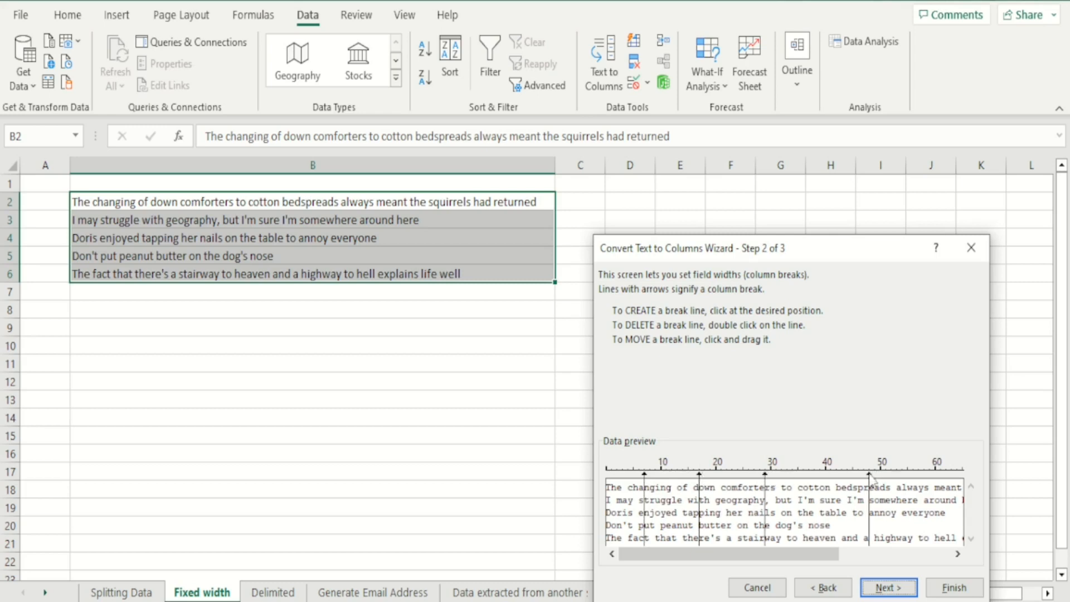
click(923, 474)
- Replace the column break at about 29 characters with one at about 33
drag(765, 480, 765, 480)
double_click(764, 478)
click(786, 475)
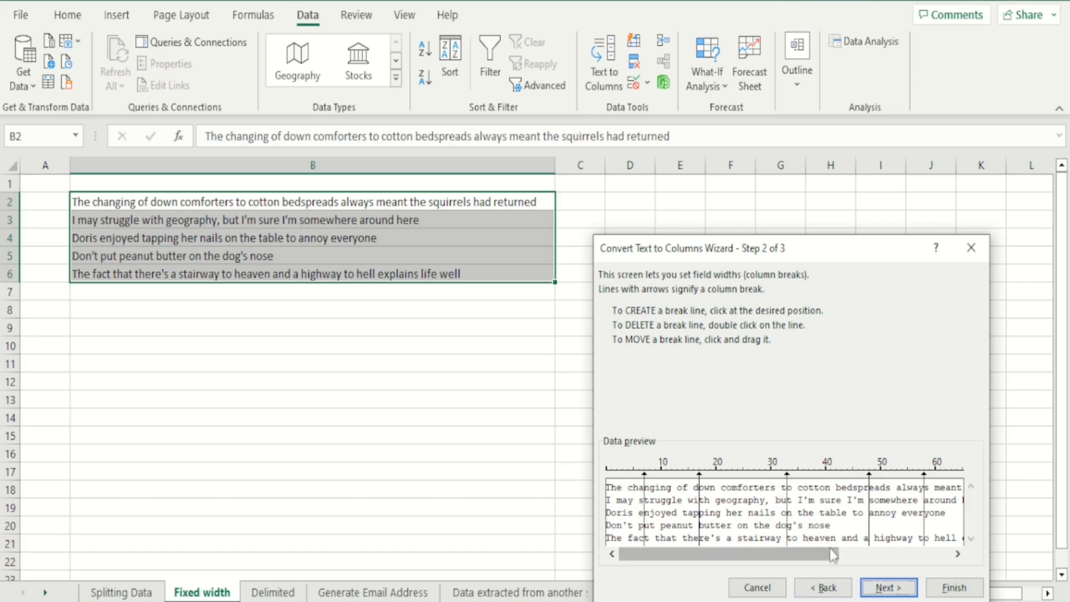
- Set the destination of the split text to $D$2 and finish the fixed-width conversion
click(883, 590)
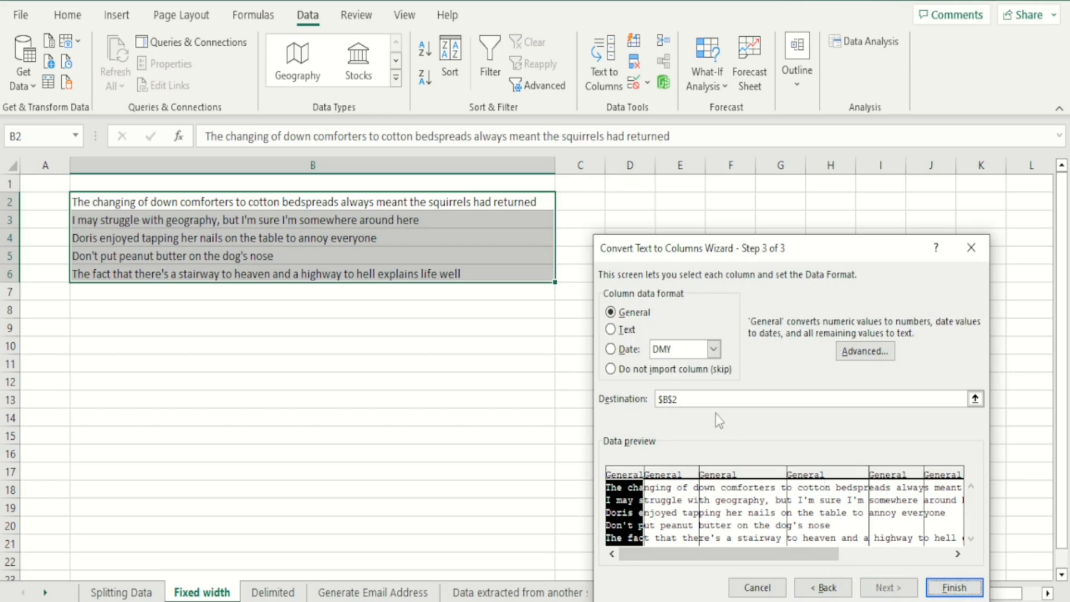
click(668, 400)
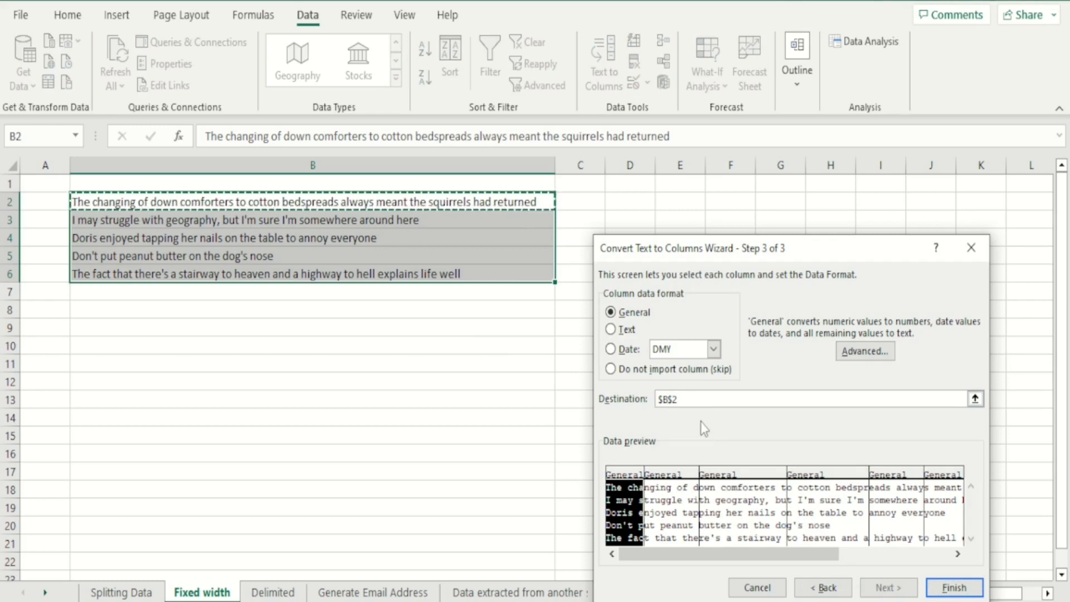
key(BackSpace)
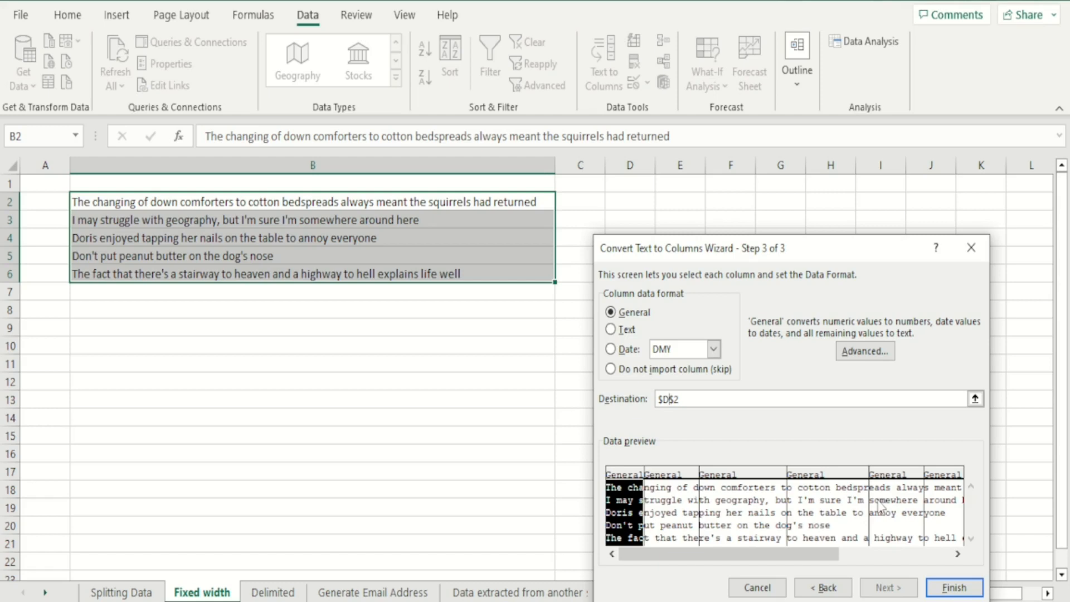
click(952, 589)
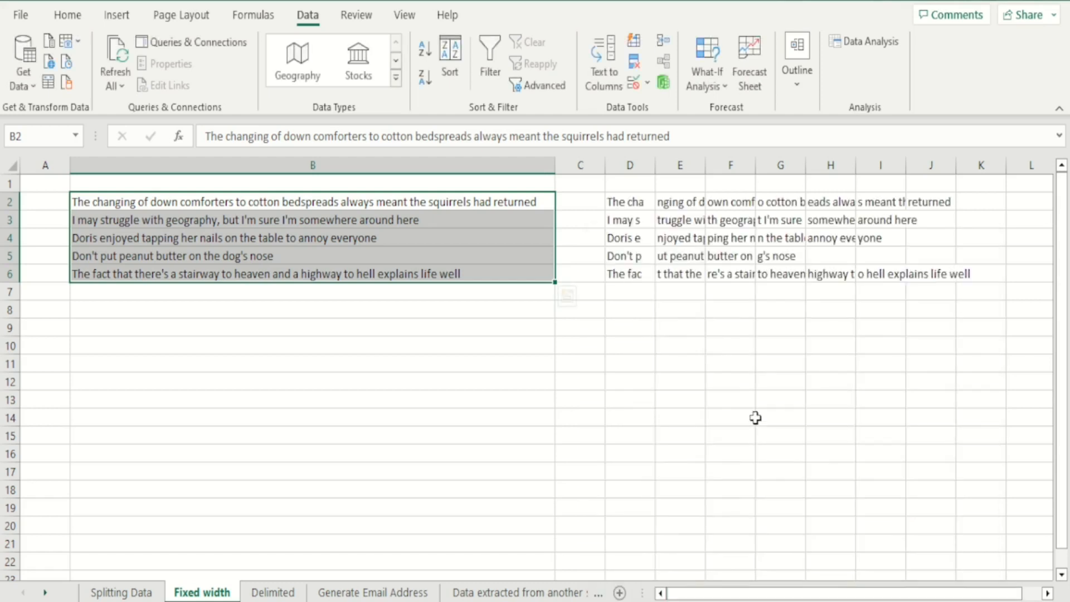
click(755, 417)
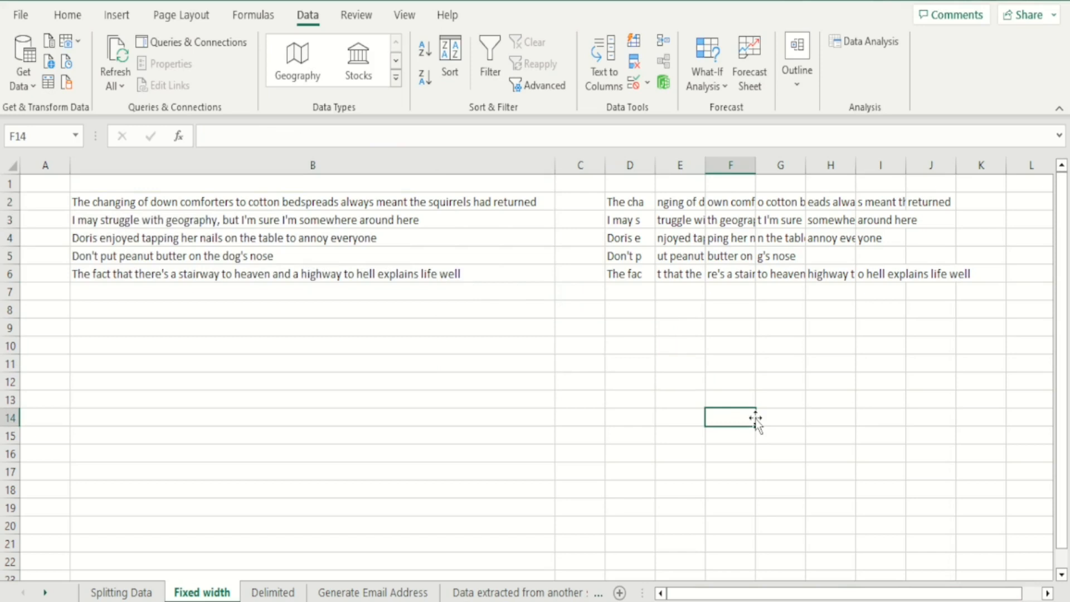
click(417, 206)
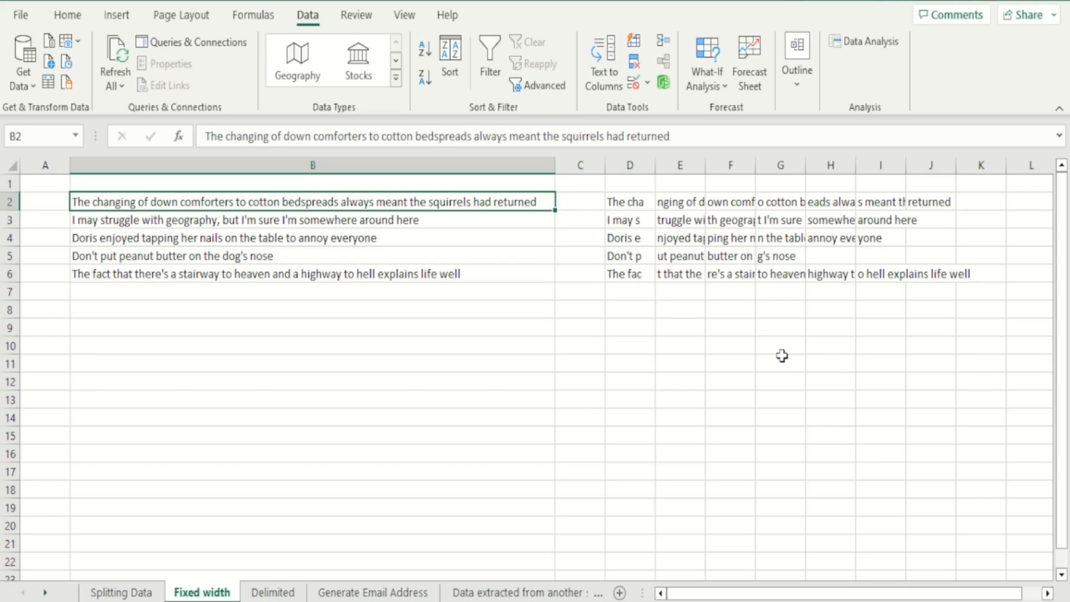
- Examine the space, comma, semicolon and slash separated sample texts on the Delimited sheet
click(273, 592)
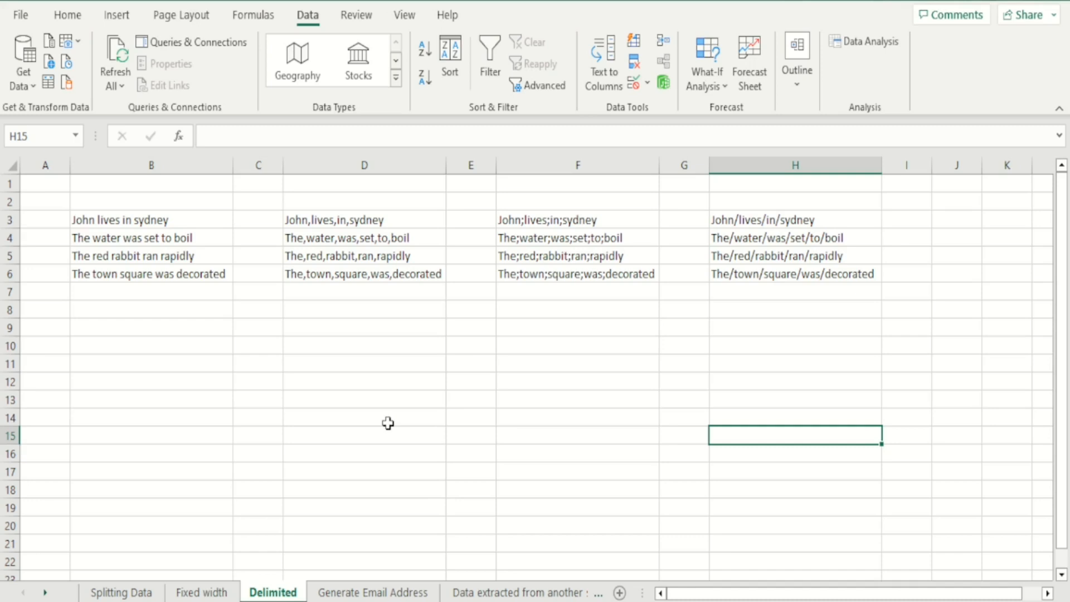
click(172, 219)
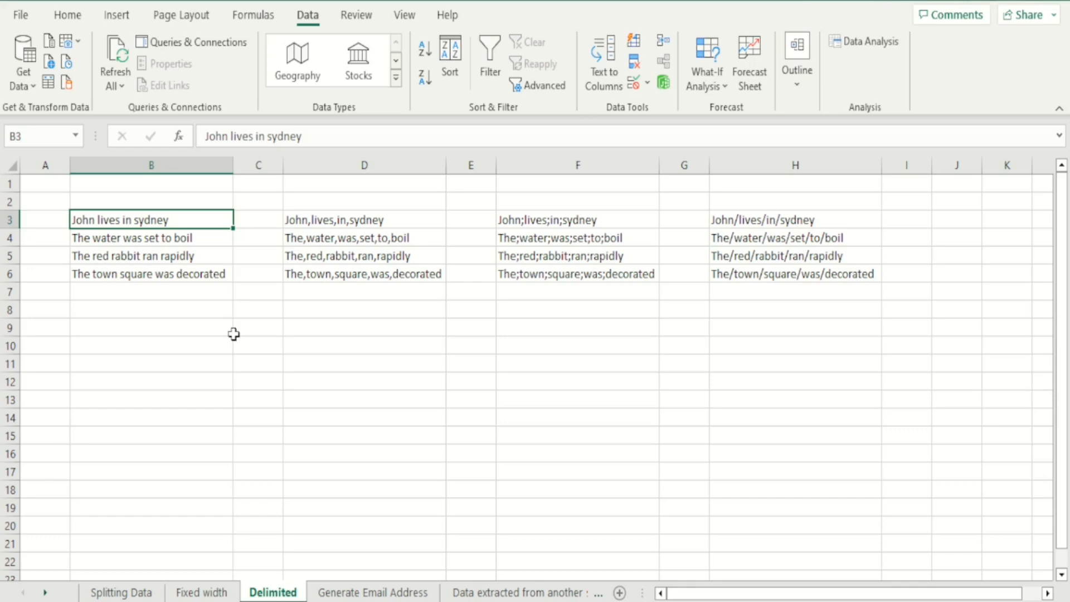
key(Right)
key(Right)
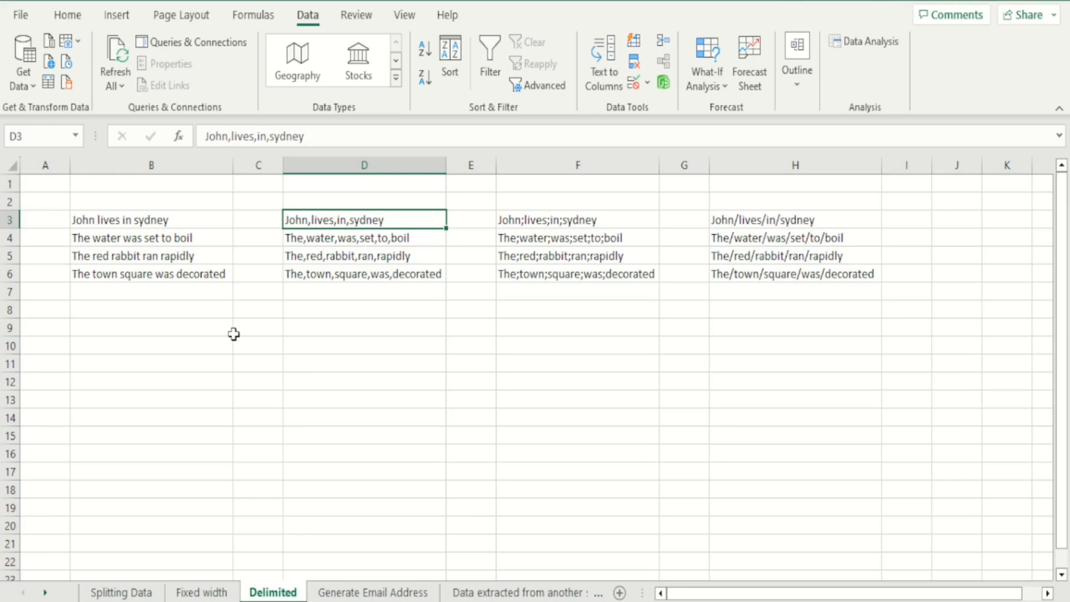
key(Right)
key(Right)
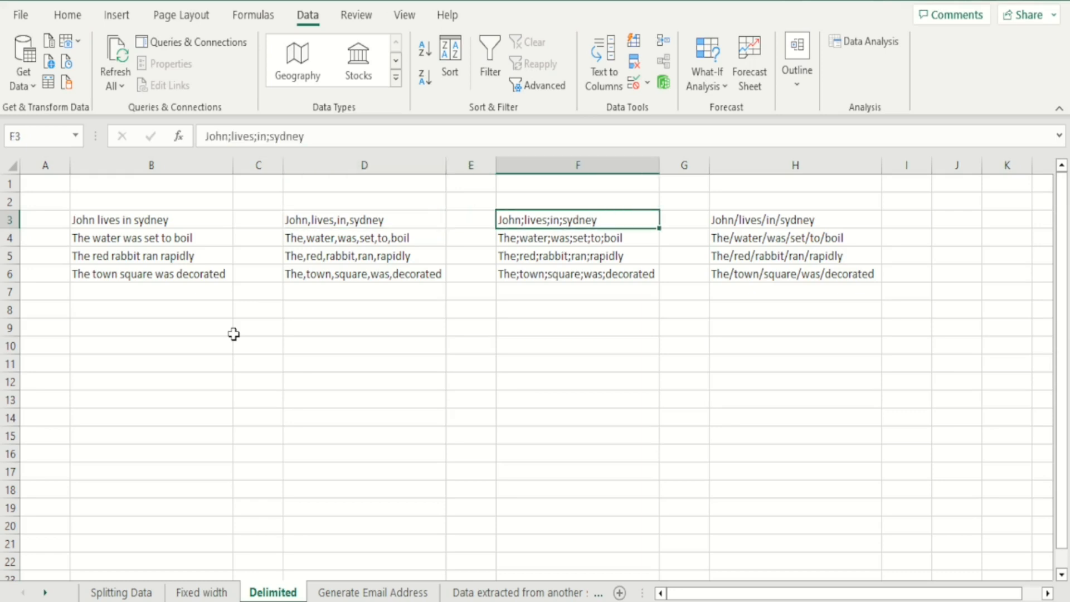
key(Right)
key(Left)
key(Left)
key(Right)
key(Right)
key(Right)
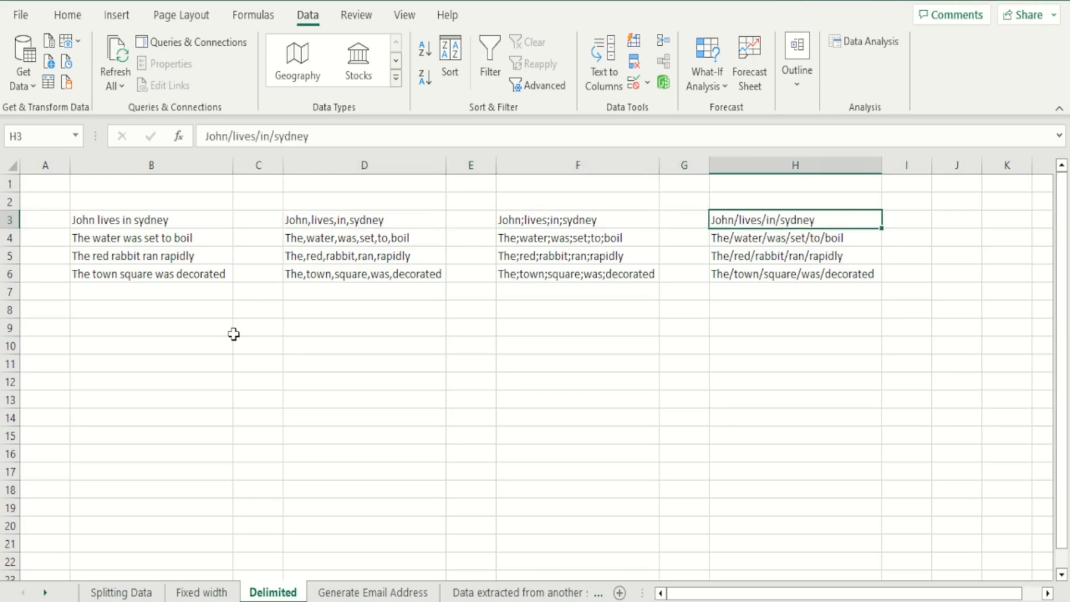
key(Left)
key(Left)
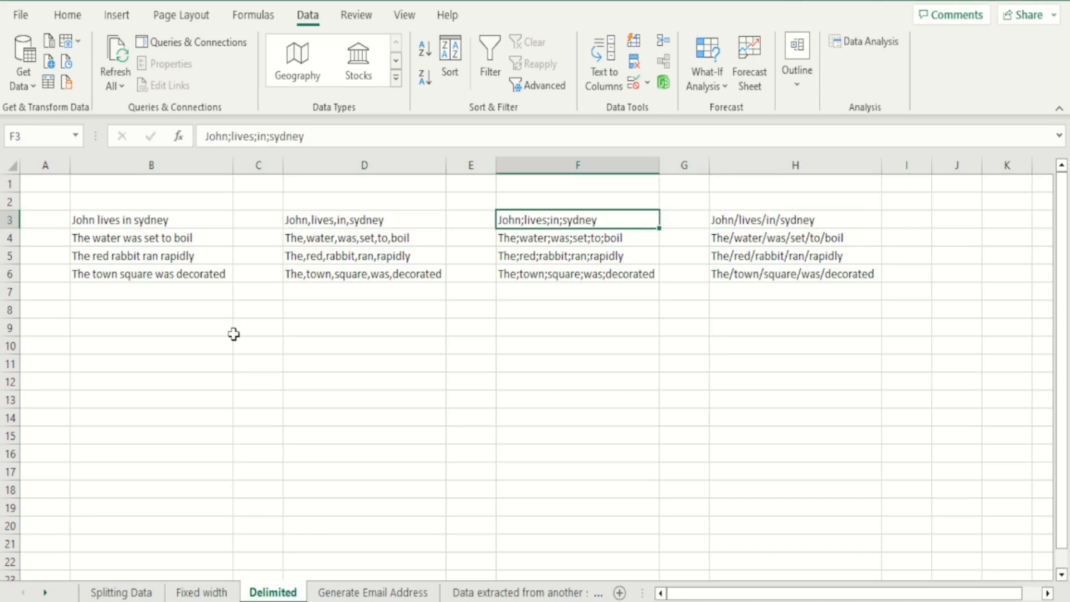
- Start a Delimited Text to Columns conversion of H3:H6 with "/" as the Other delimiter
key(Right)
key(Right)
key(Right)
key(Right)
key(Right)
key(Right)
key(Right)
key(Right)
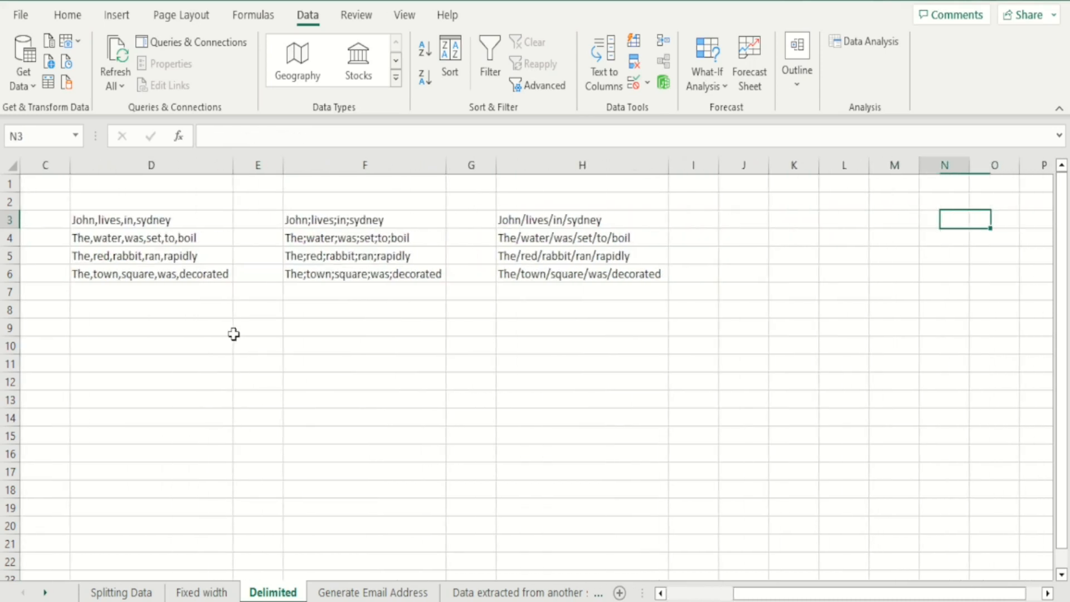
key(Left)
key(Left)
key(Left)
key(Left)
key(Left)
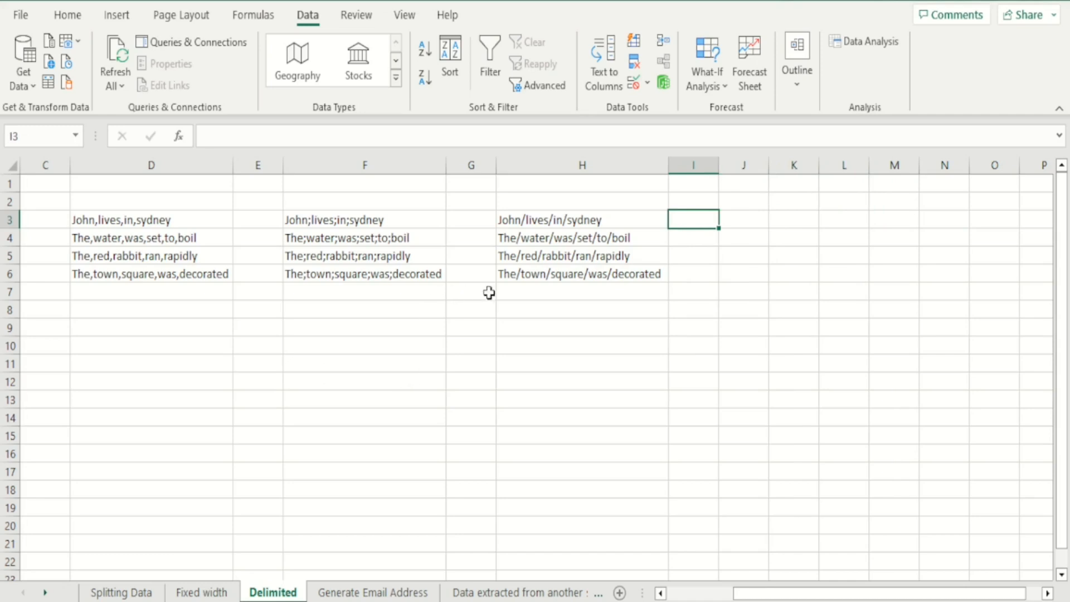
drag(520, 274, 515, 225)
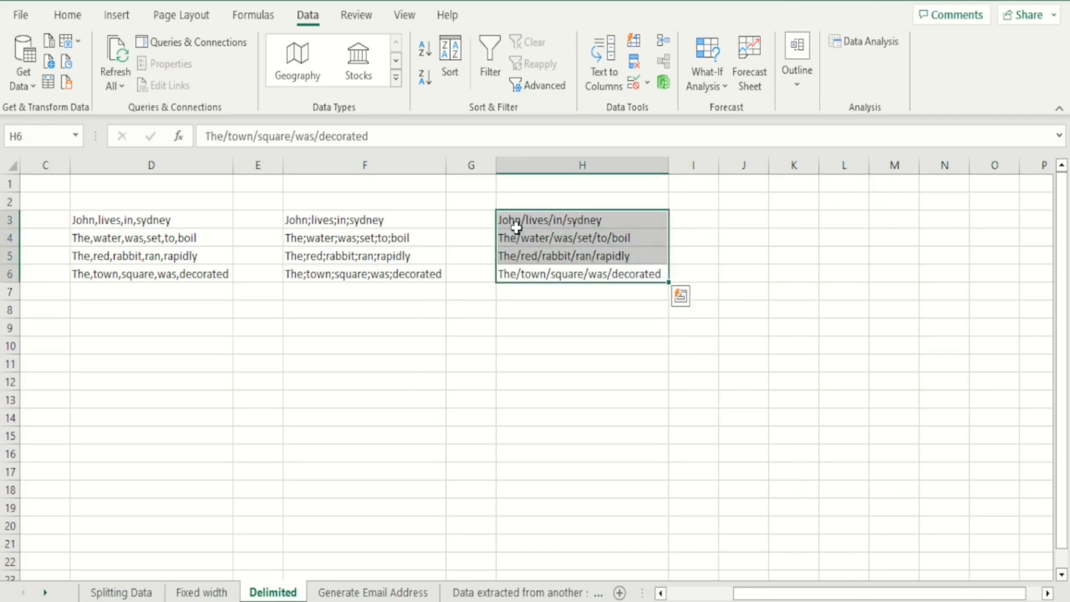
click(612, 72)
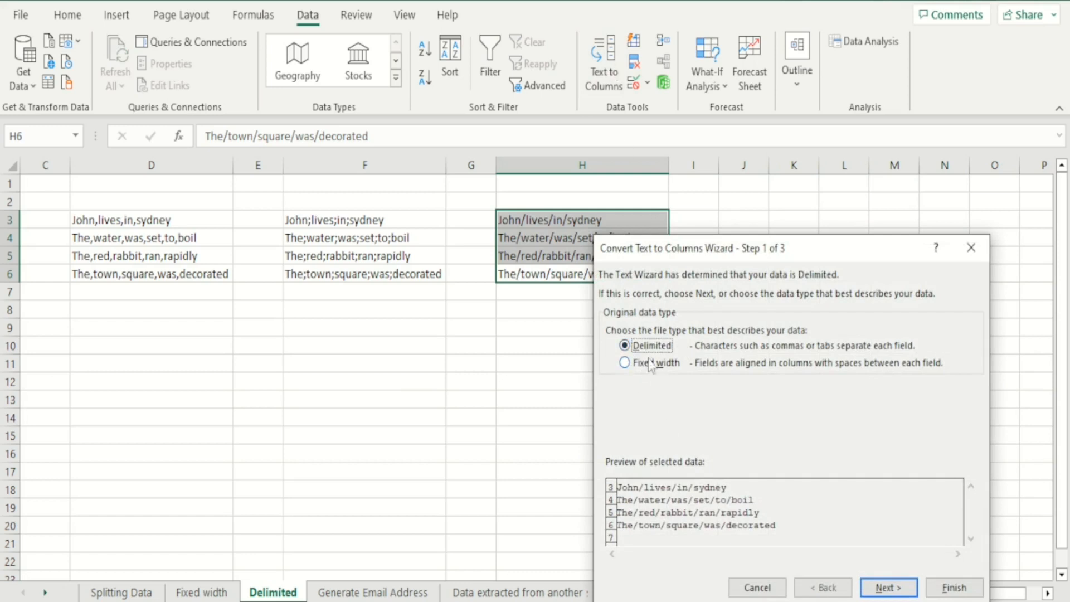
click(886, 587)
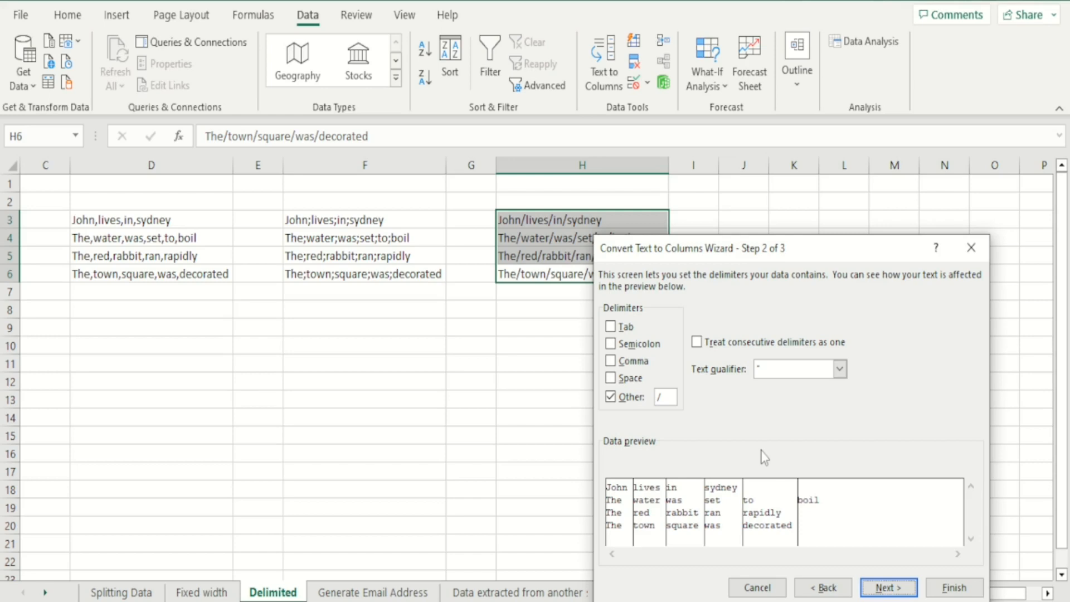
click(609, 400)
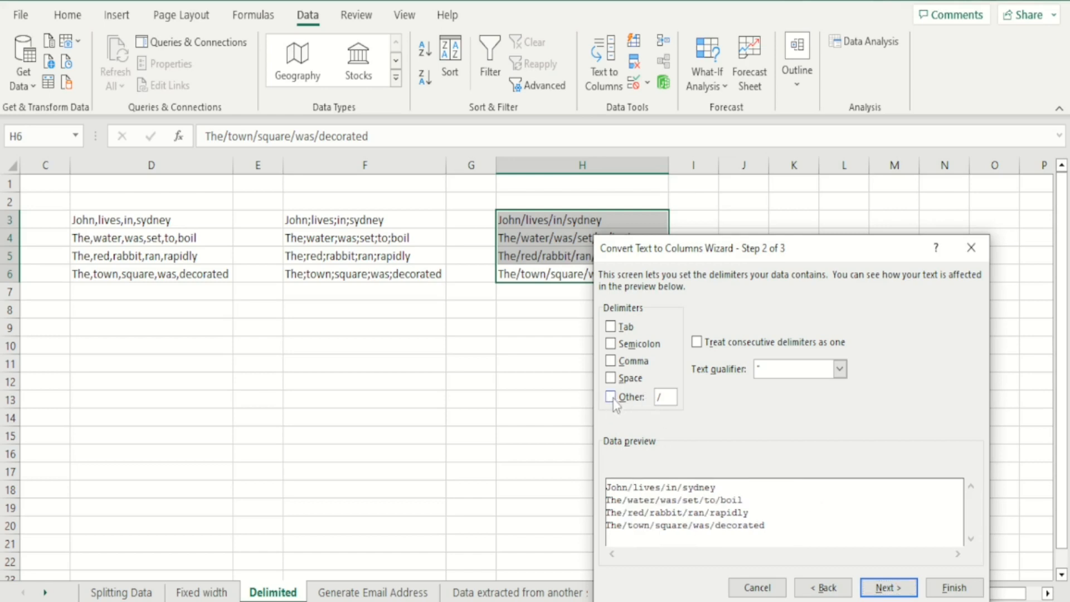
click(613, 397)
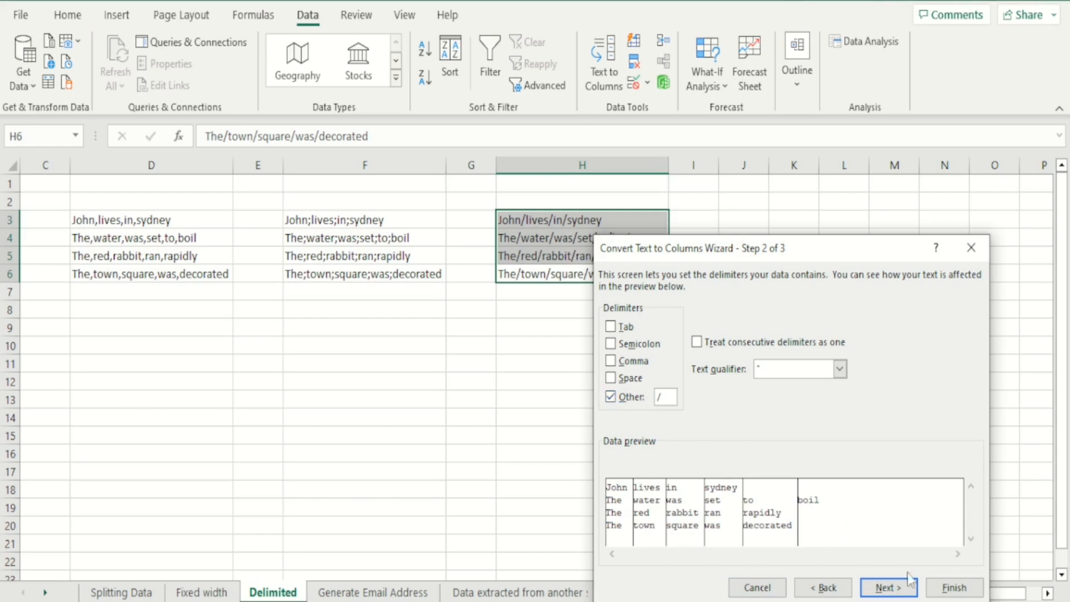
click(880, 588)
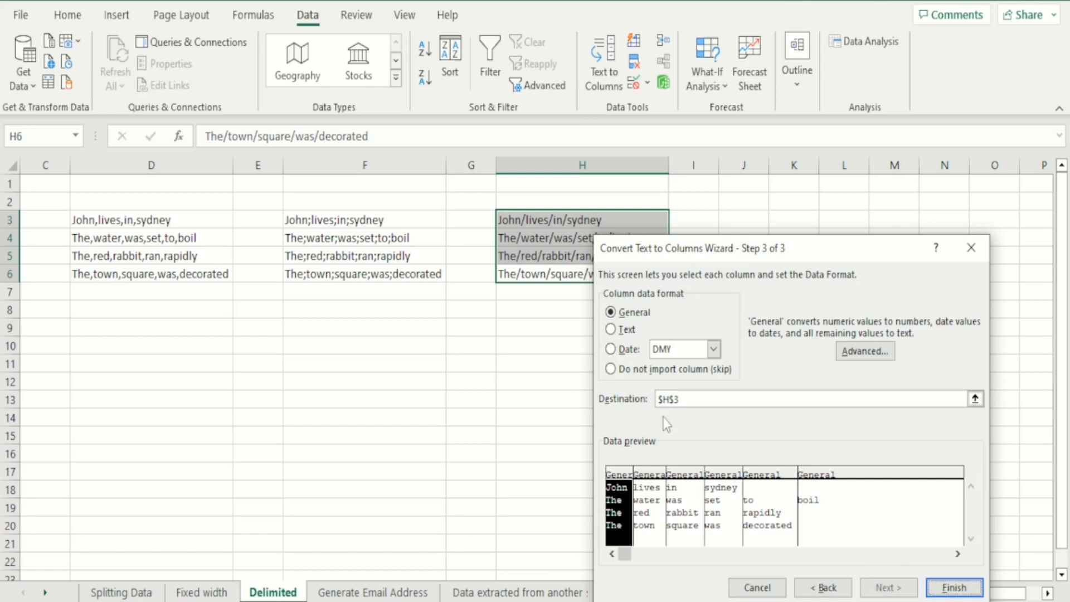
- Set the destination of the slash-separated split to $J$3 and finish the conversion
click(668, 399)
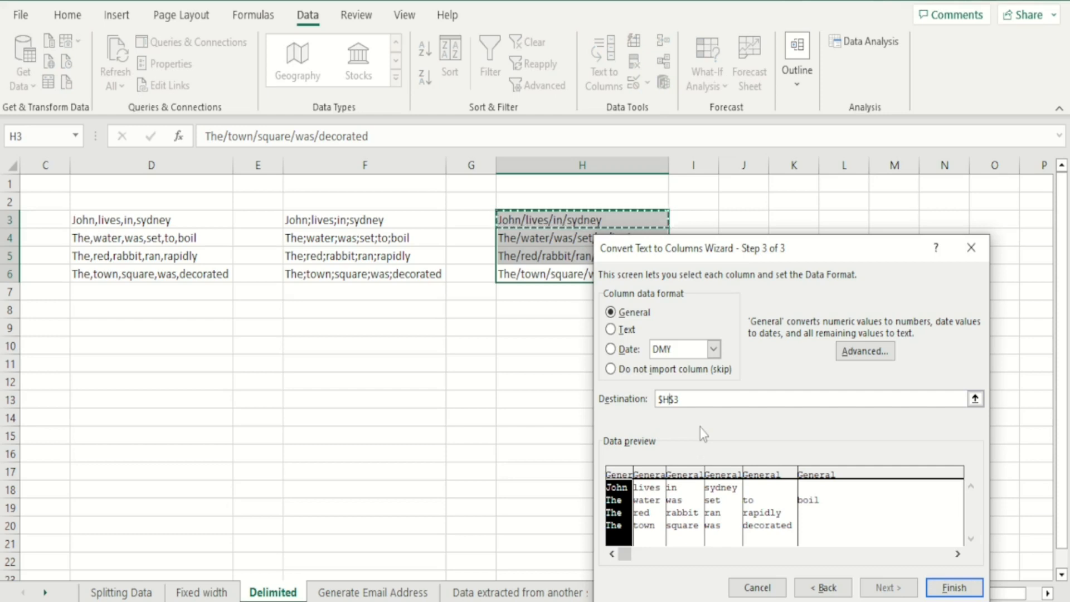
key(BackSpace)
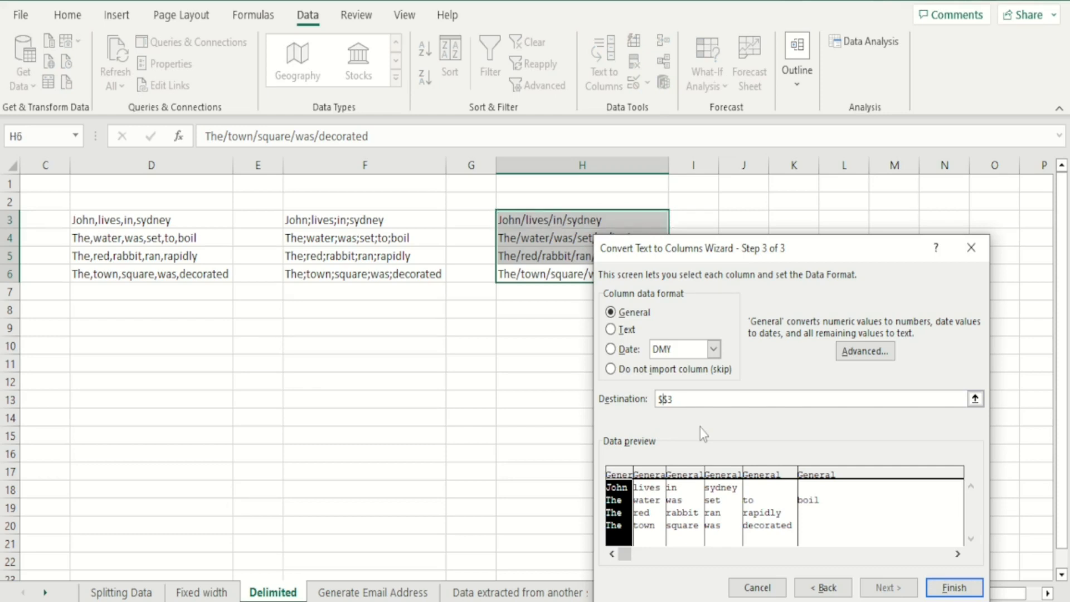
text(J)
click(952, 592)
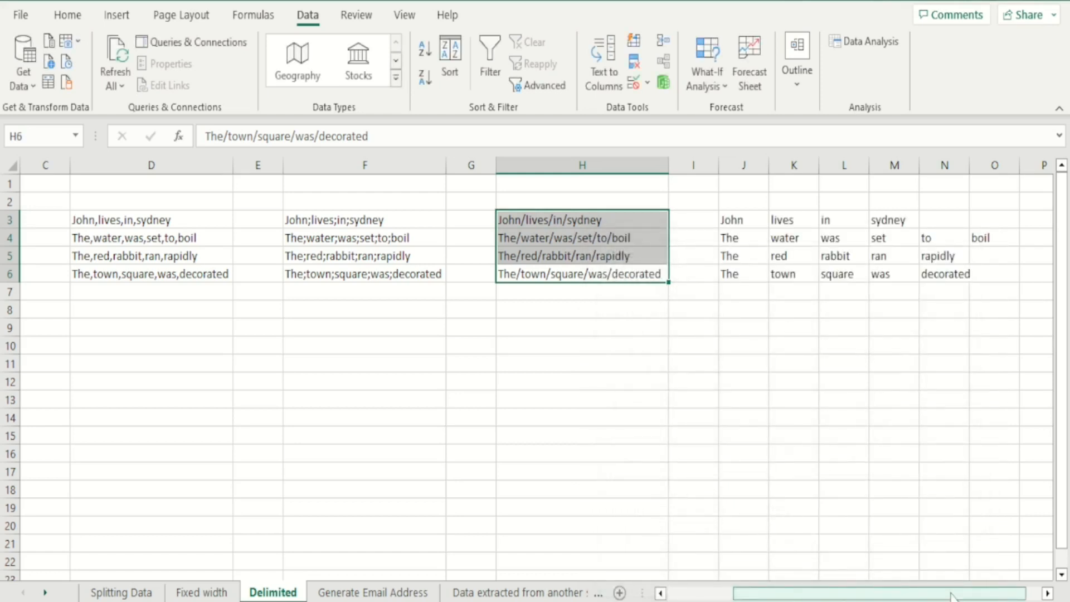
- Widen column N slightly so the word "decorated" fits
click(921, 453)
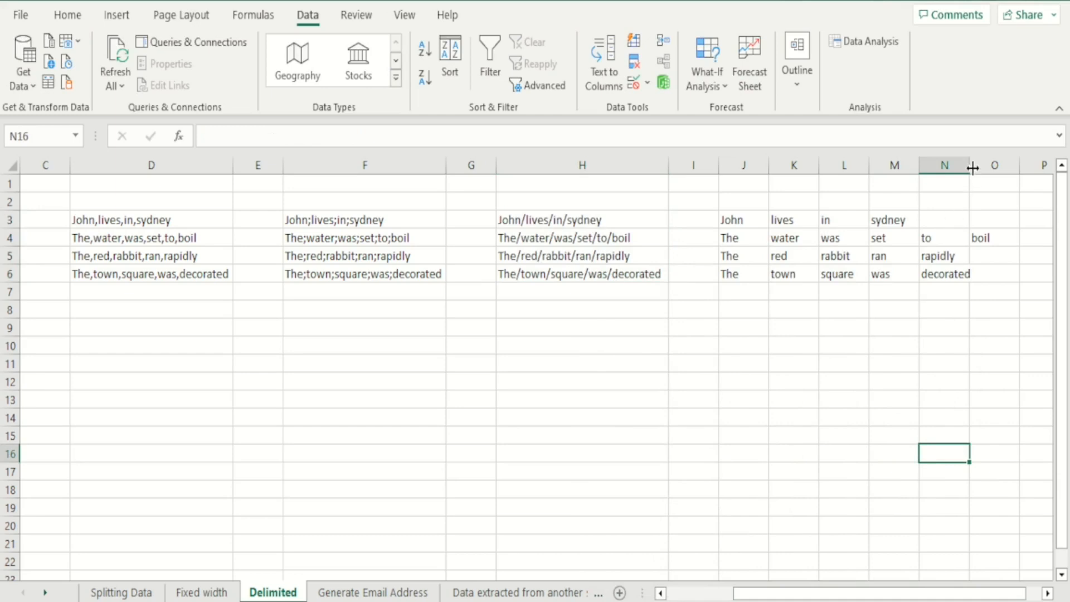
drag(970, 166, 973, 168)
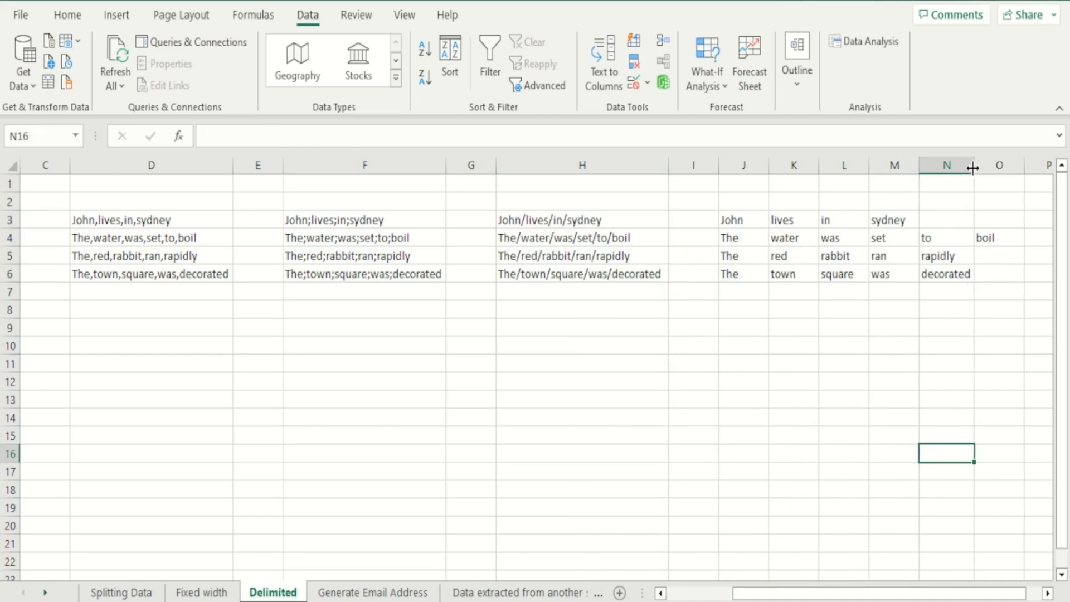
click(837, 274)
- Compare the slash-separated texts in H3:H6 with the split words starting in column J
click(660, 224)
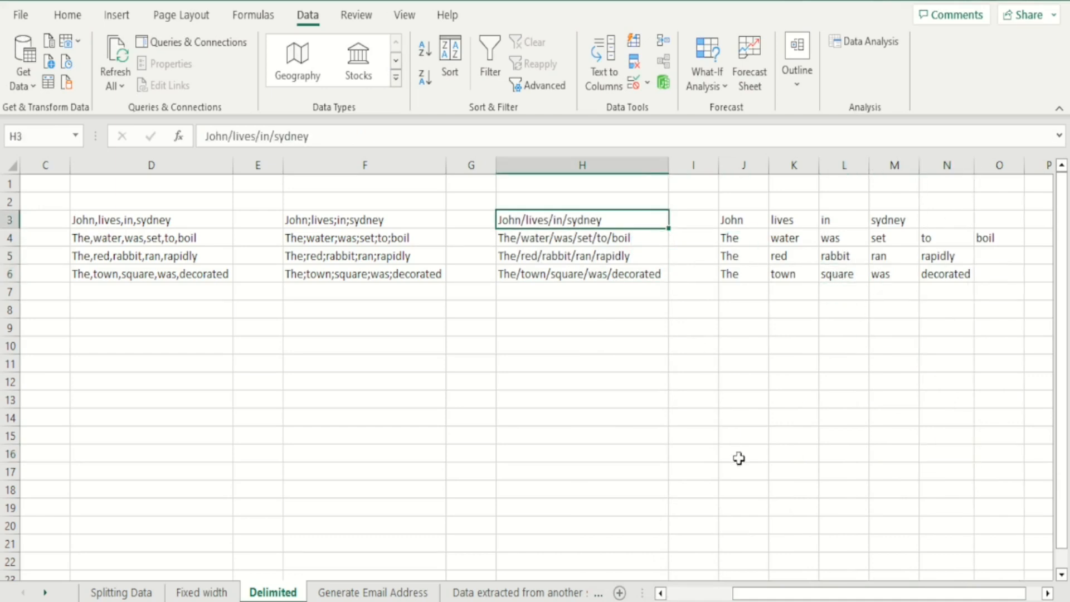
key(Right)
key(Right)
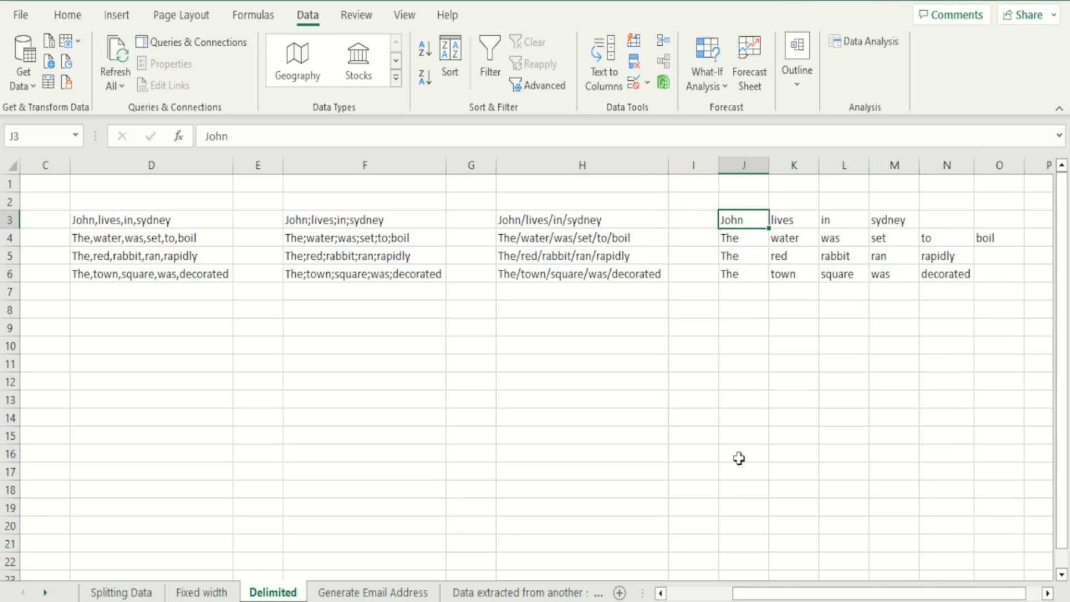
key(Left)
key(Right)
key(Down)
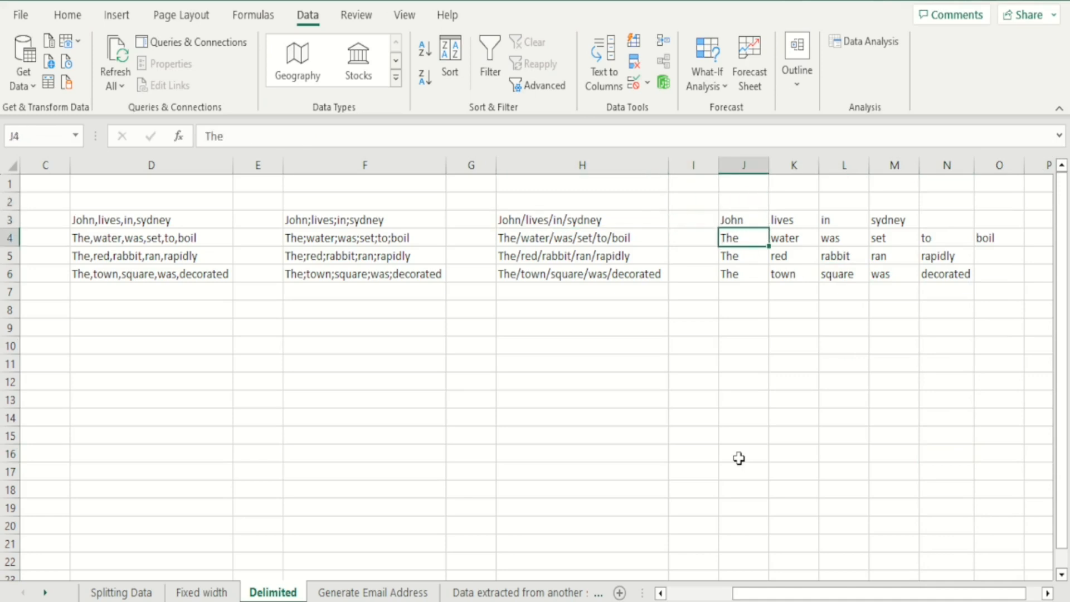
key(Down)
key(Down)
key(Down)
key(Up)
key(Up)
key(Left)
key(Left)
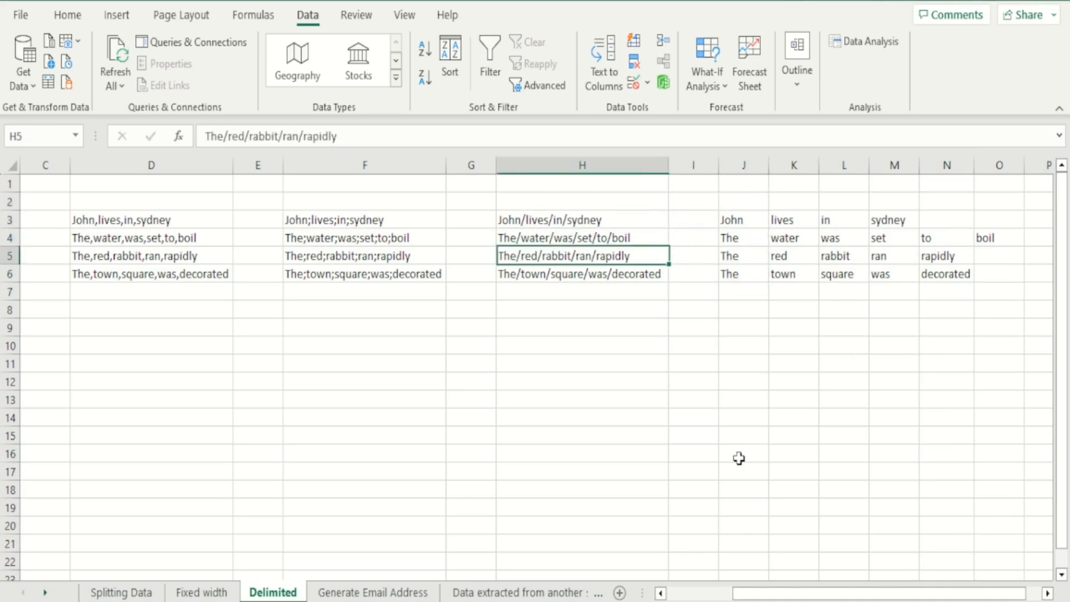
key(Left)
key(Right)
key(Right)
key(Left)
key(Up)
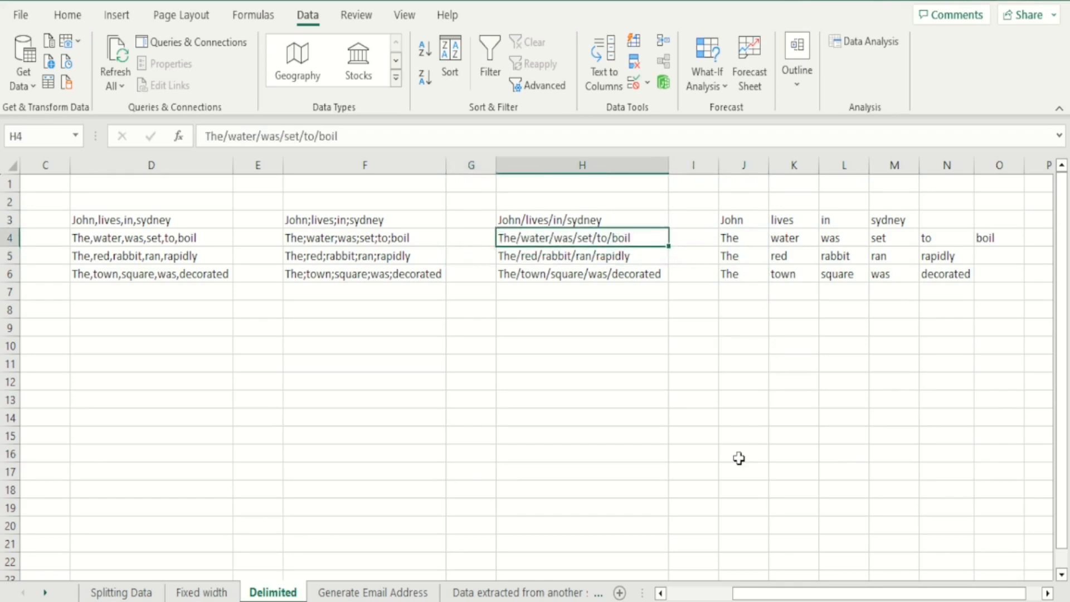
key(Up)
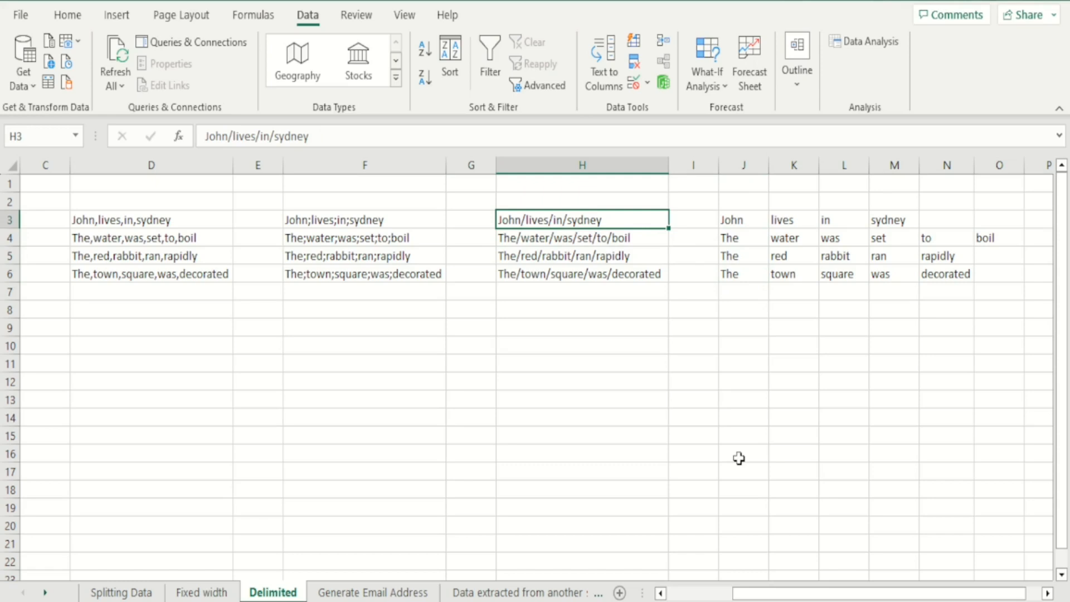
- Open the Generate Email Address sheet and review the email rule in B1 and the First Name, Last Name and DOB table
click(363, 593)
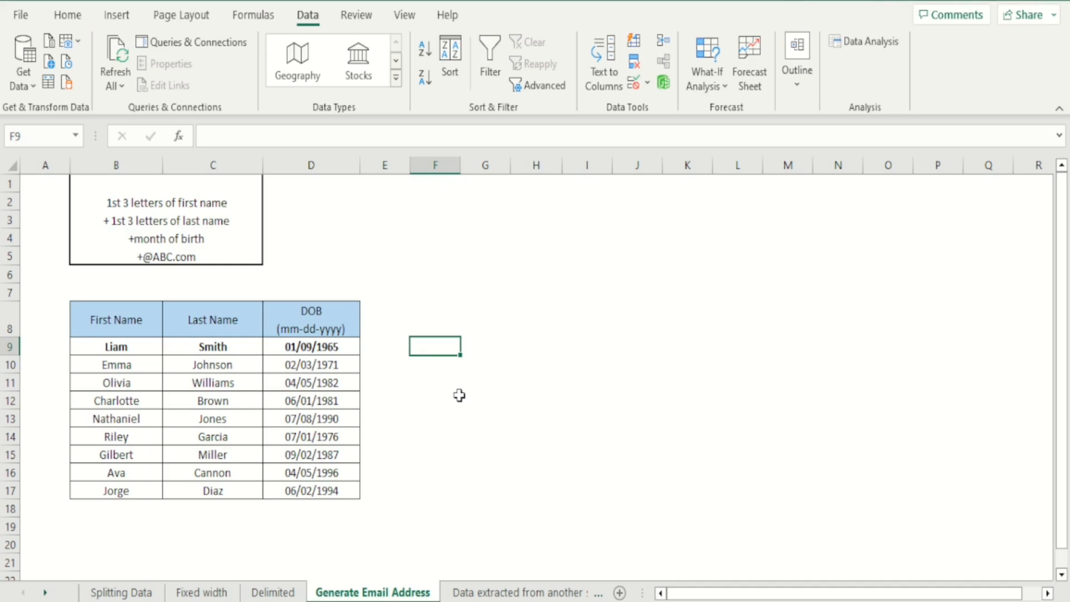
click(199, 233)
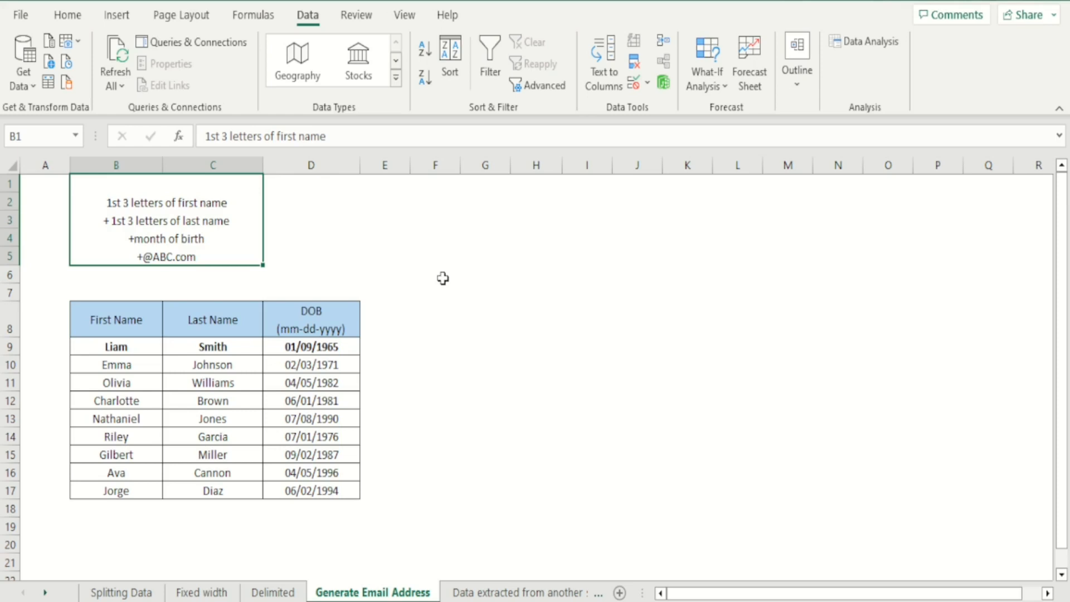
drag(443, 278, 440, 329)
click(527, 394)
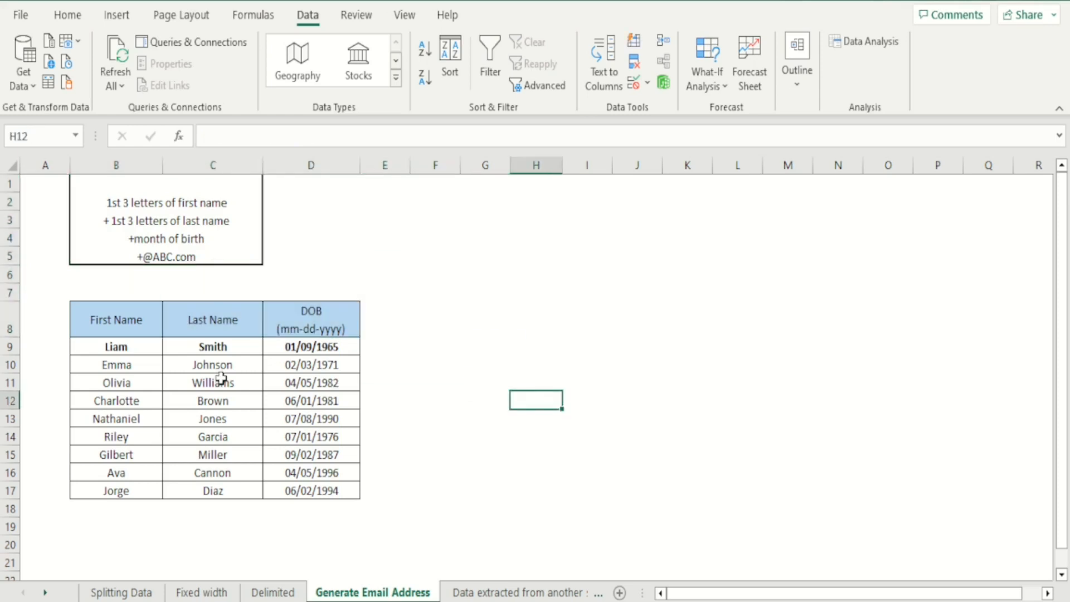
click(139, 321)
click(164, 412)
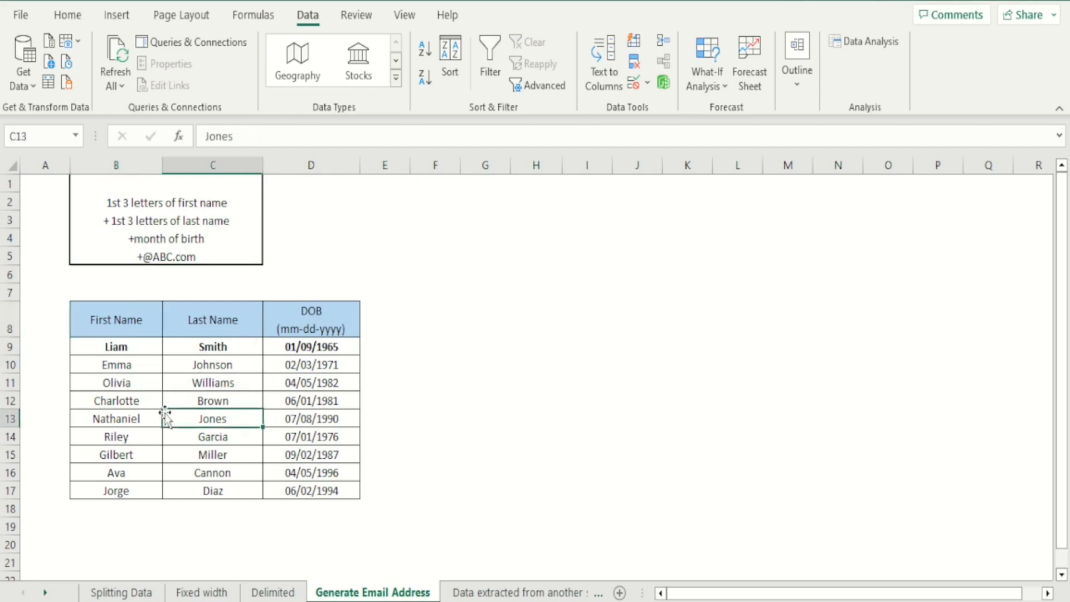
- Start a Fixed width Text to Columns conversion of the First Name column B8:B17 with a break after the third character
drag(143, 318, 144, 488)
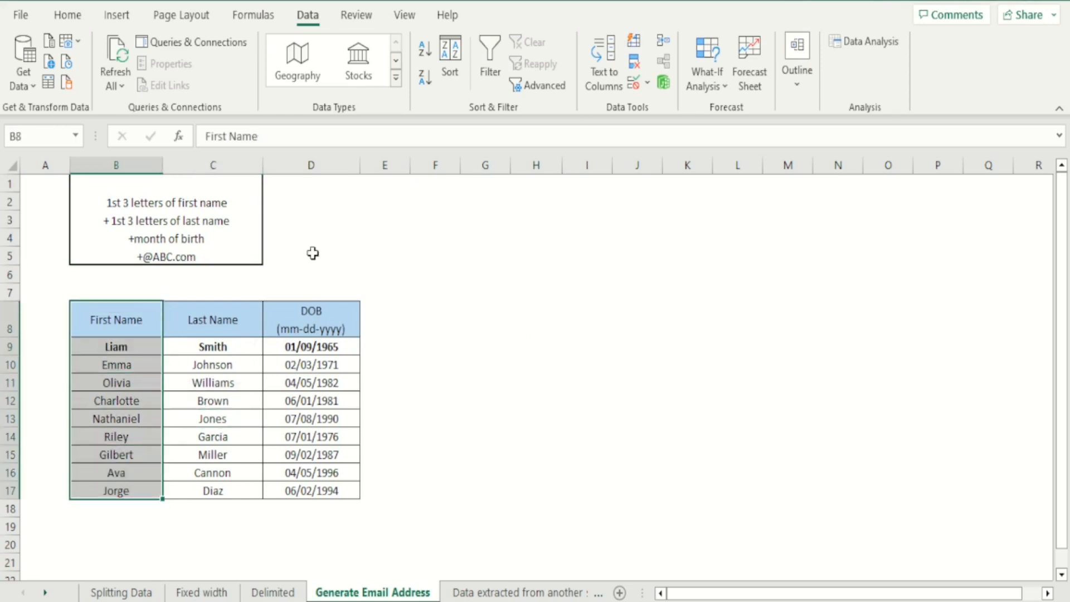
click(617, 75)
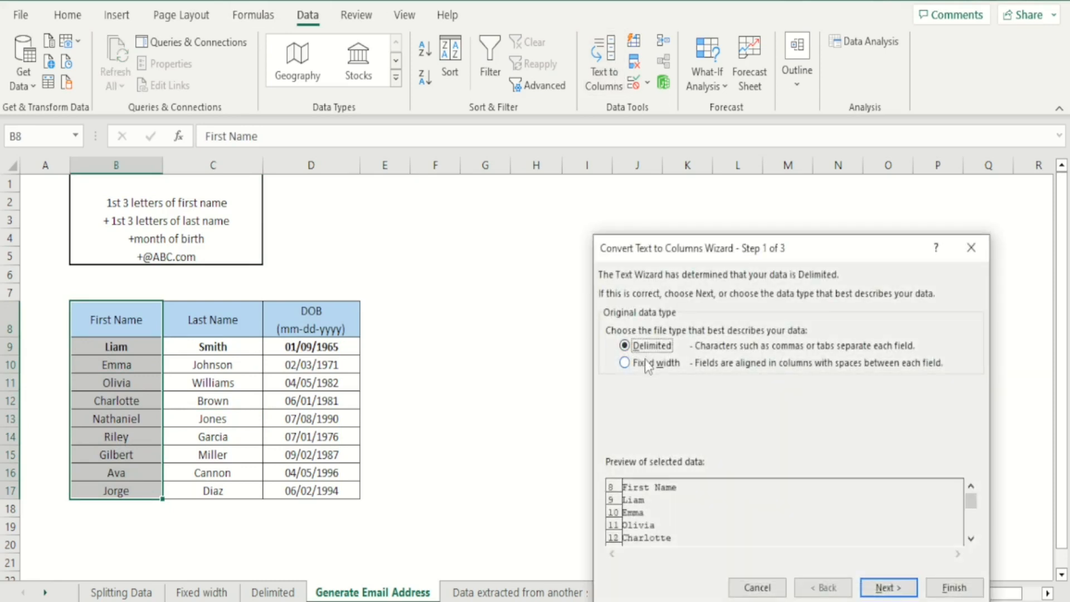
click(646, 363)
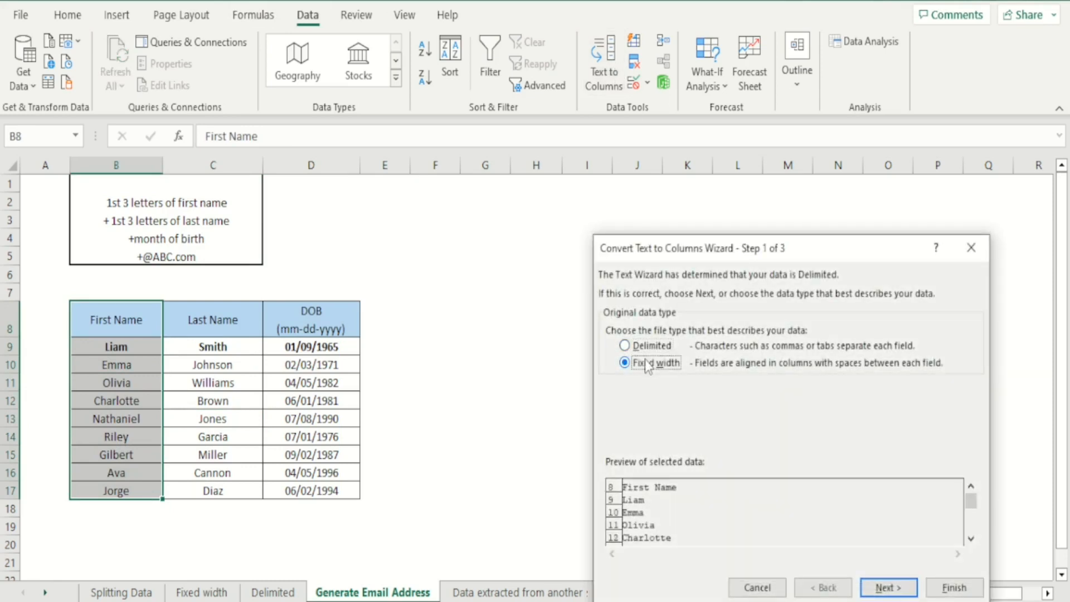
click(886, 587)
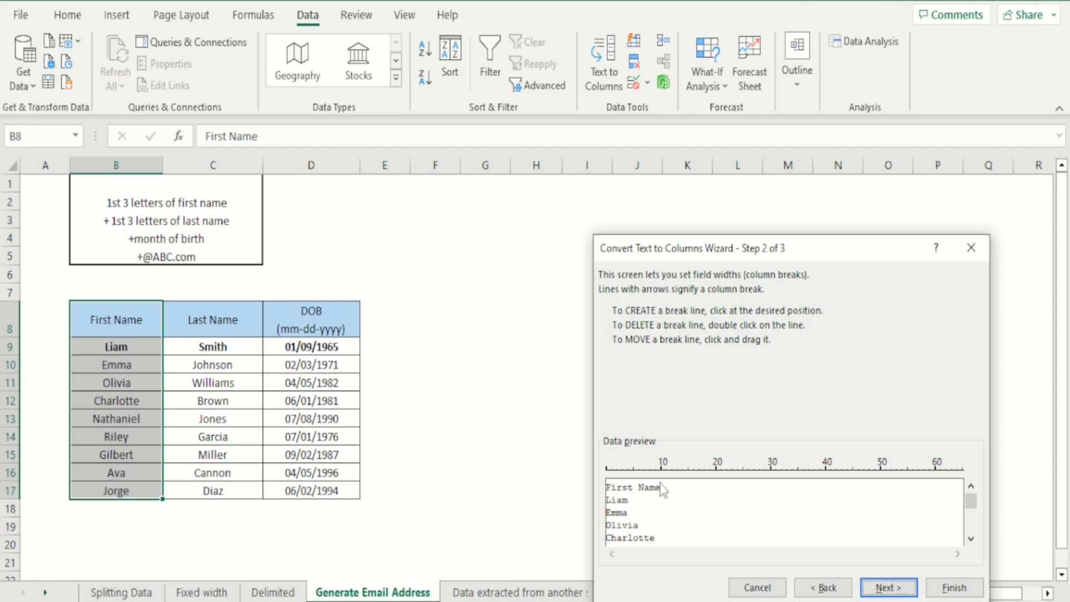
click(622, 473)
click(878, 589)
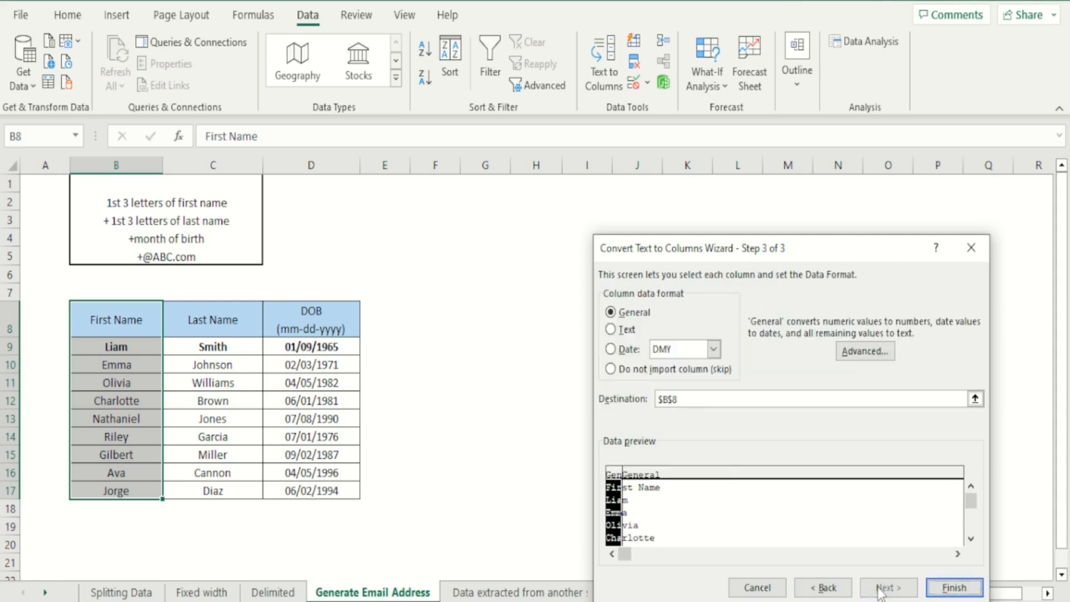
- Set the destination of the first-name split to $G$8 and finish the conversion
click(668, 397)
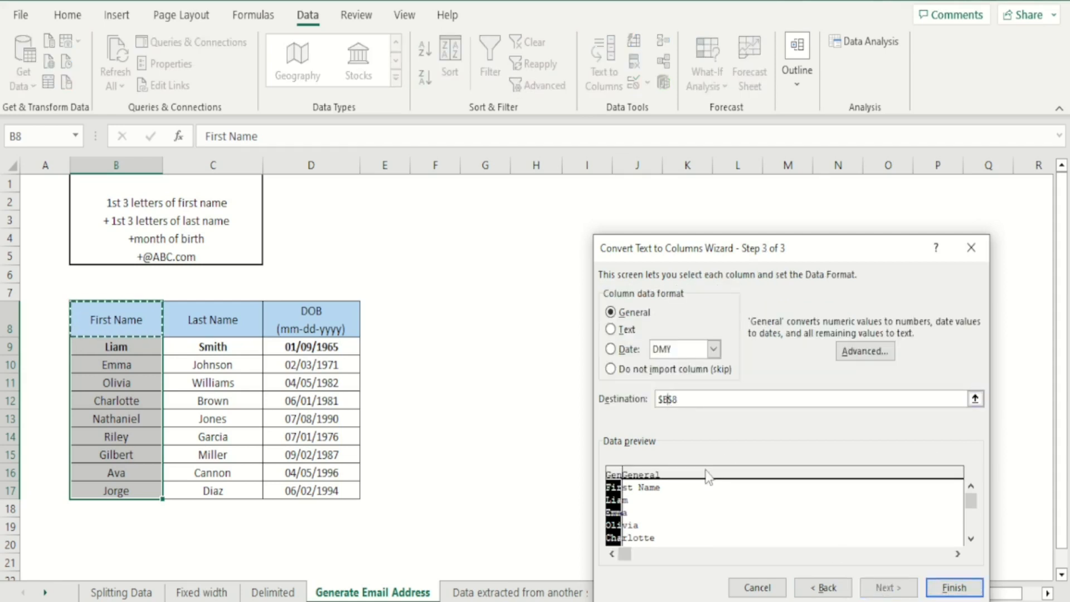
key(BackSpace)
text(G)
click(946, 588)
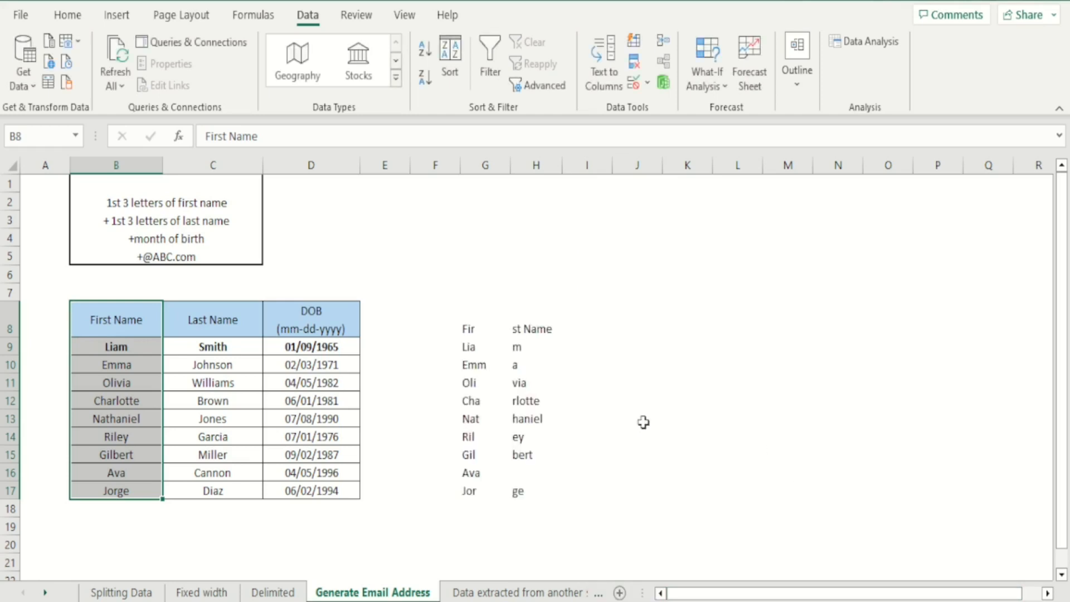
- Clear the header fragment in G8 and the leftover first-name letters in H8:H17, keeping the three-letter parts in G9:G17
click(471, 329)
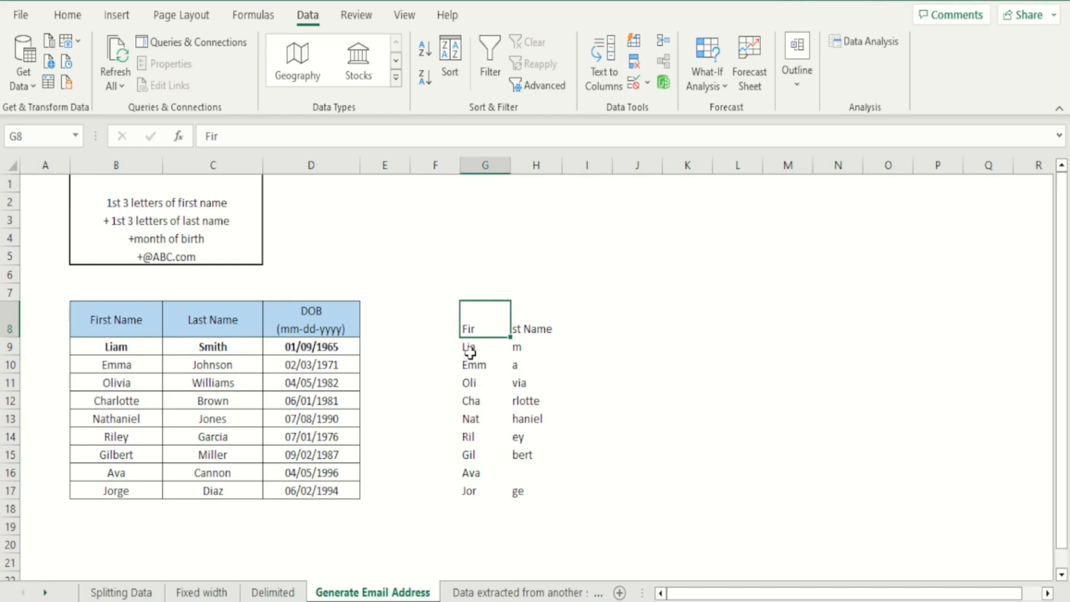
drag(470, 351, 470, 484)
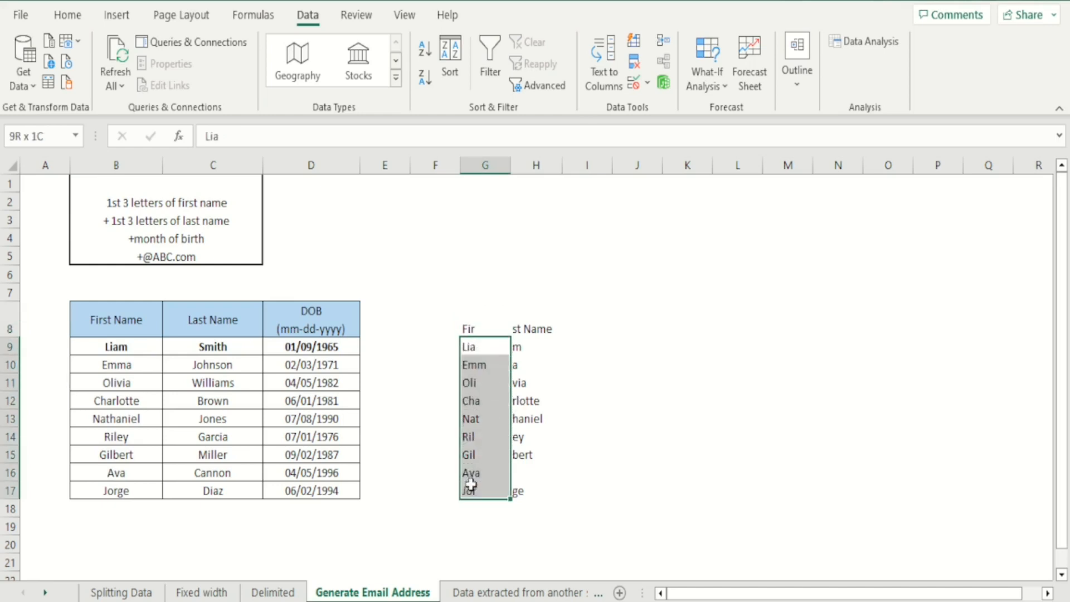
click(554, 364)
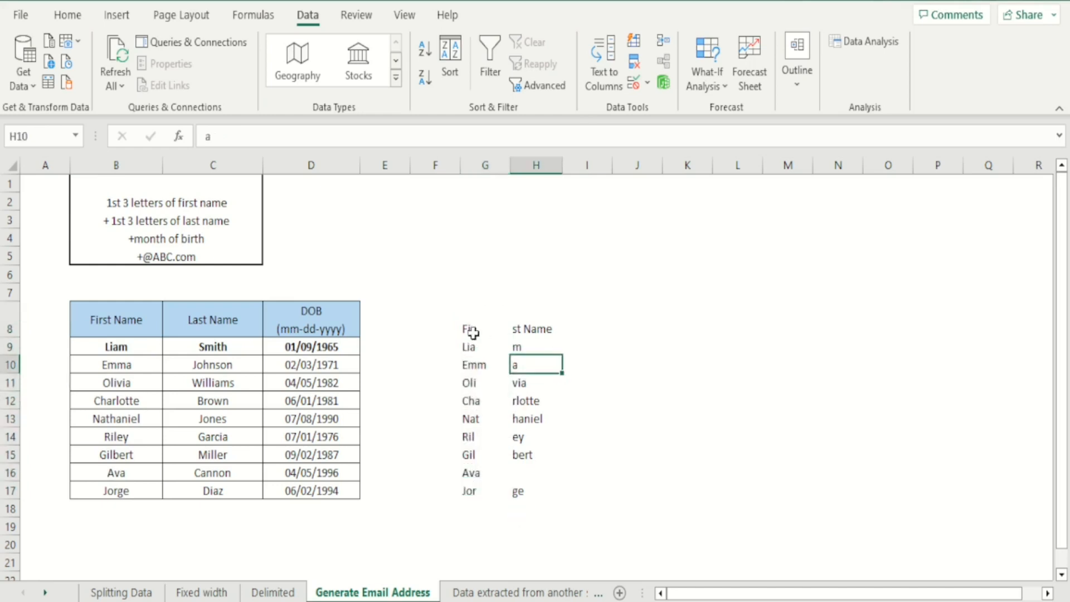
click(468, 328)
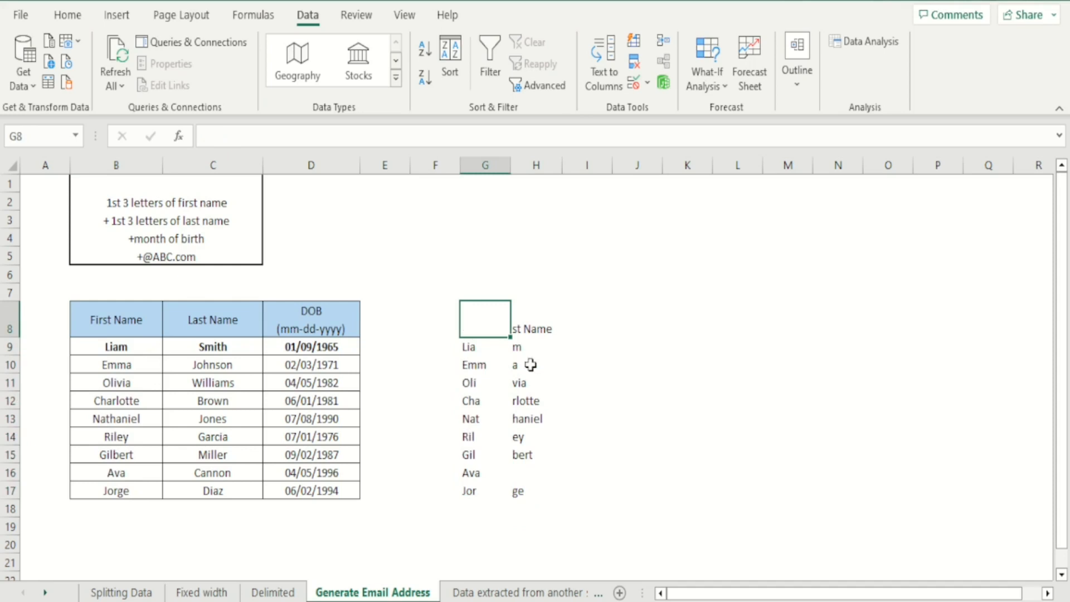
drag(531, 328, 527, 504)
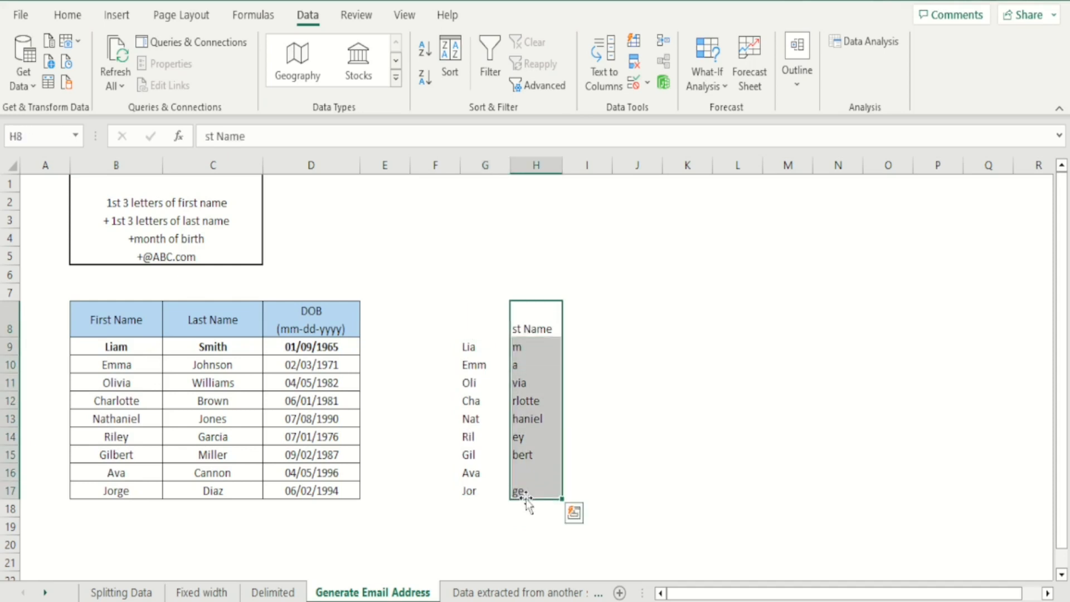
key(Delete)
click(632, 448)
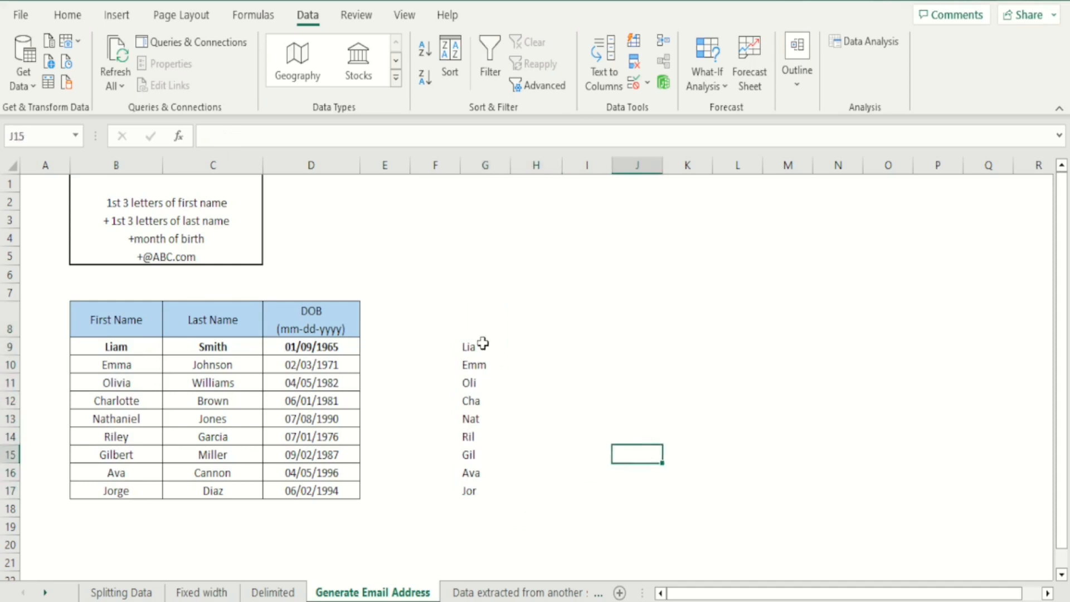
drag(481, 344, 480, 502)
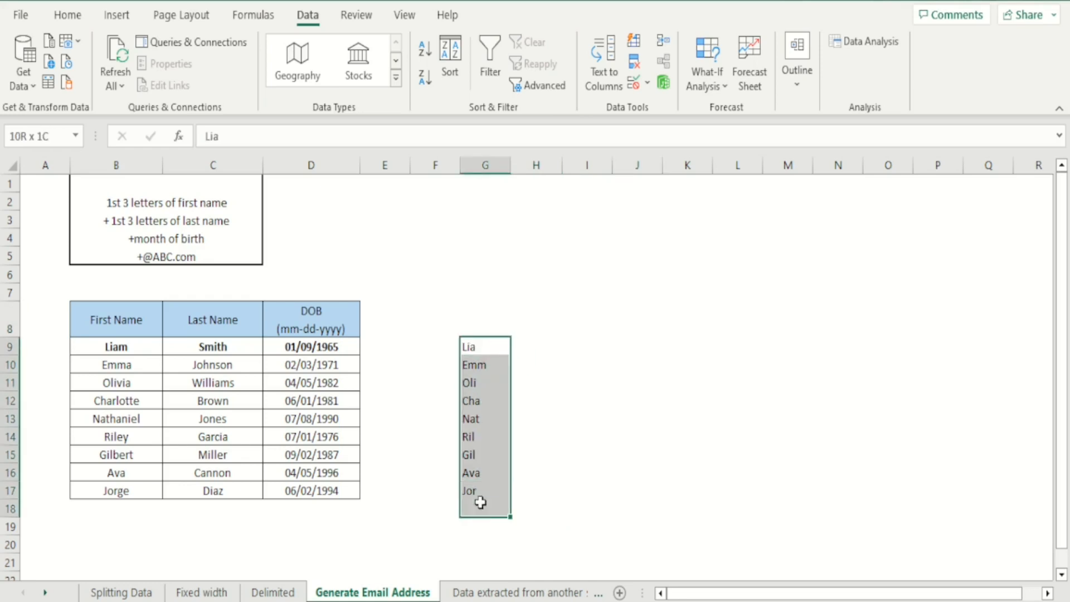
click(536, 381)
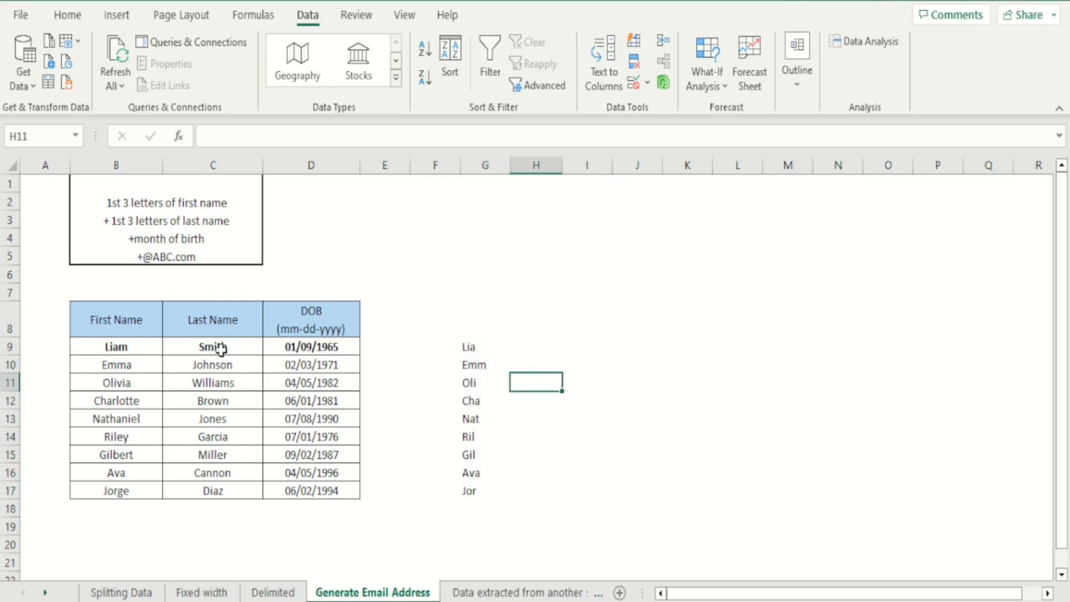
- Start a Fixed width Text to Columns conversion of the last names in C9:C17 with a break after the third character
drag(220, 349, 229, 491)
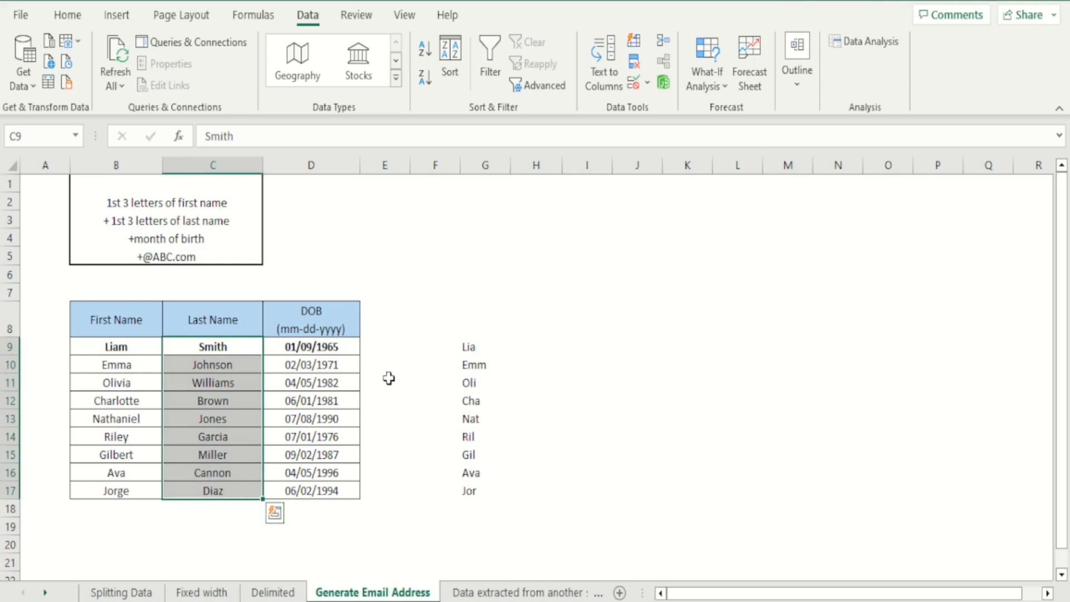
click(600, 77)
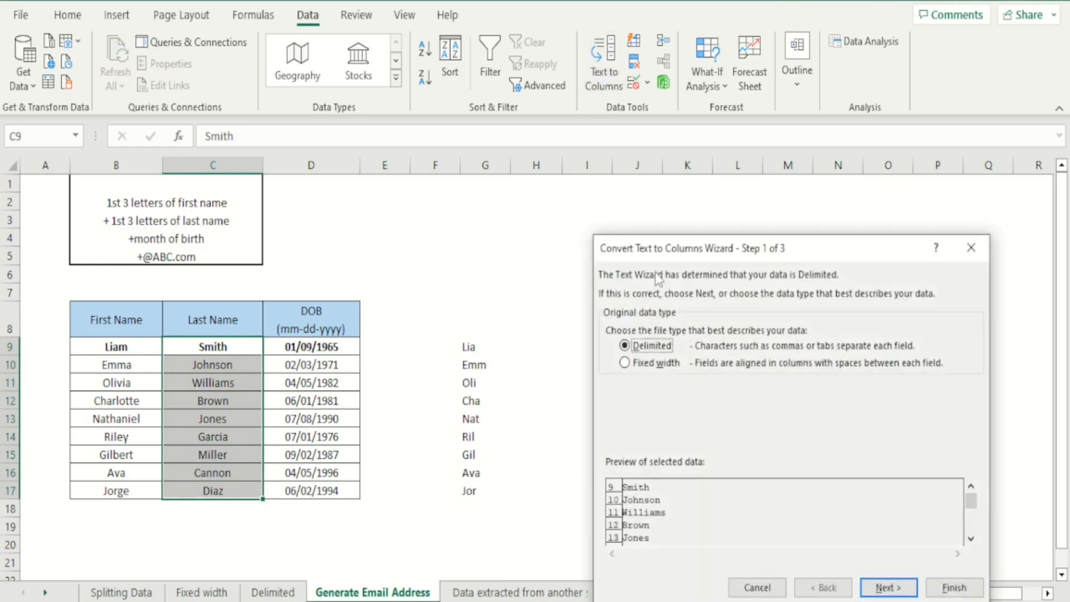
click(664, 363)
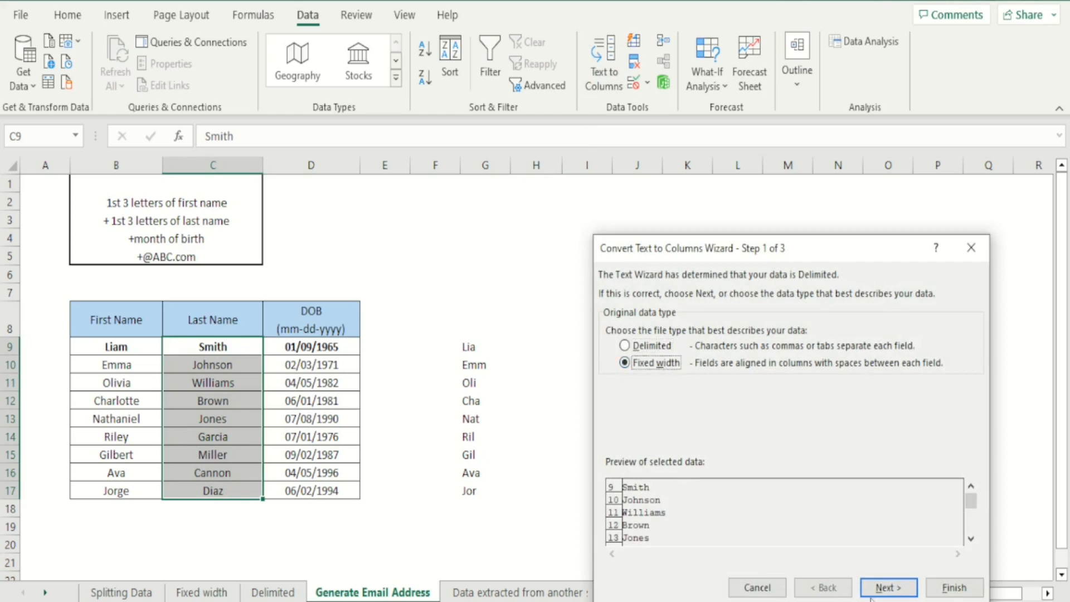
click(886, 587)
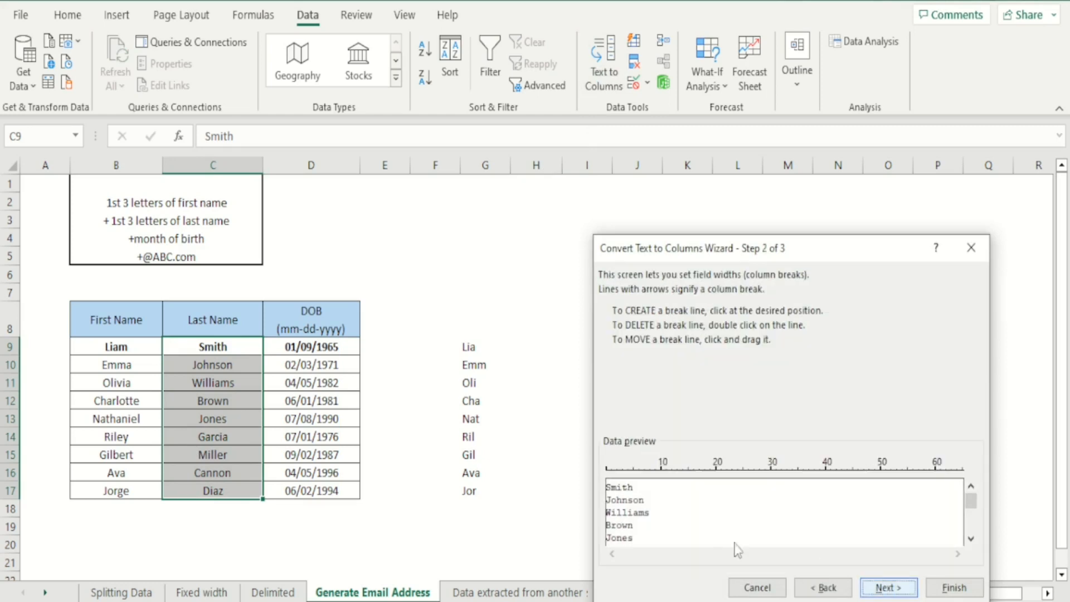
click(622, 473)
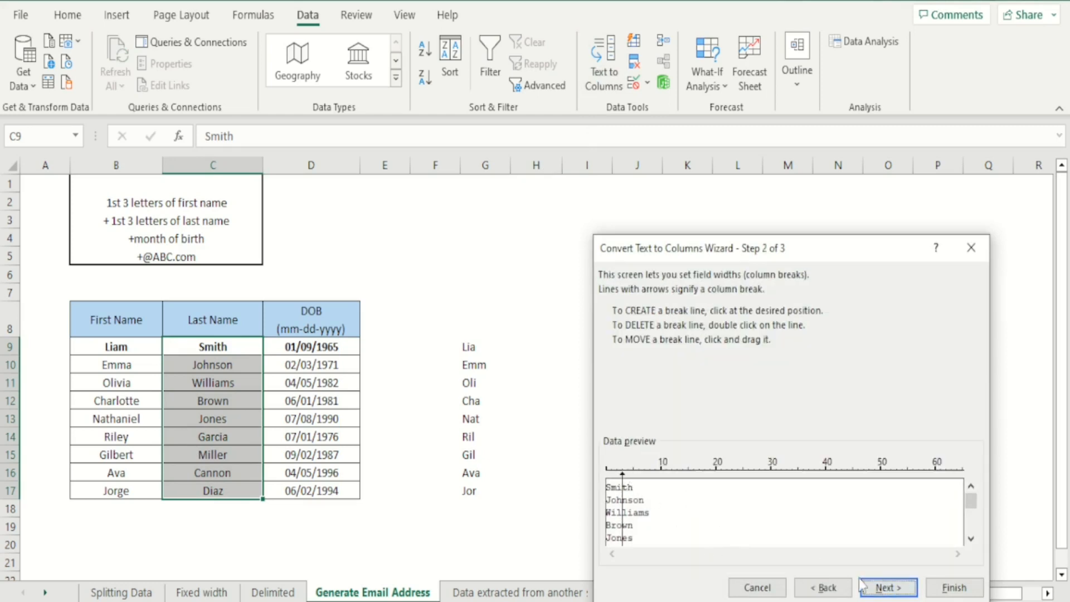
click(877, 588)
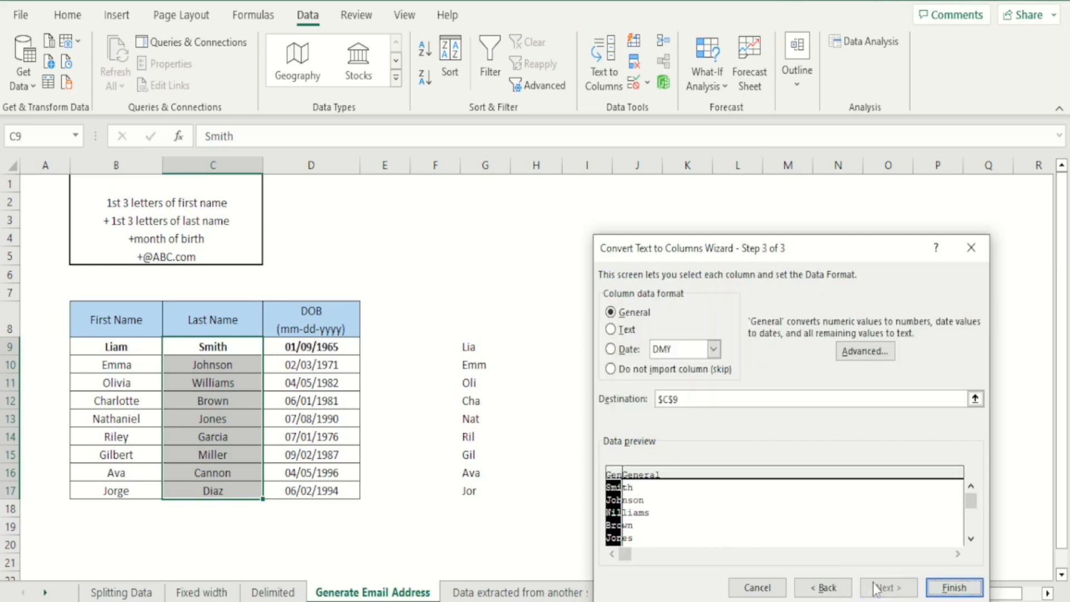
- Set the destination of the last-name split to $H$9 and finish the conversion
click(668, 399)
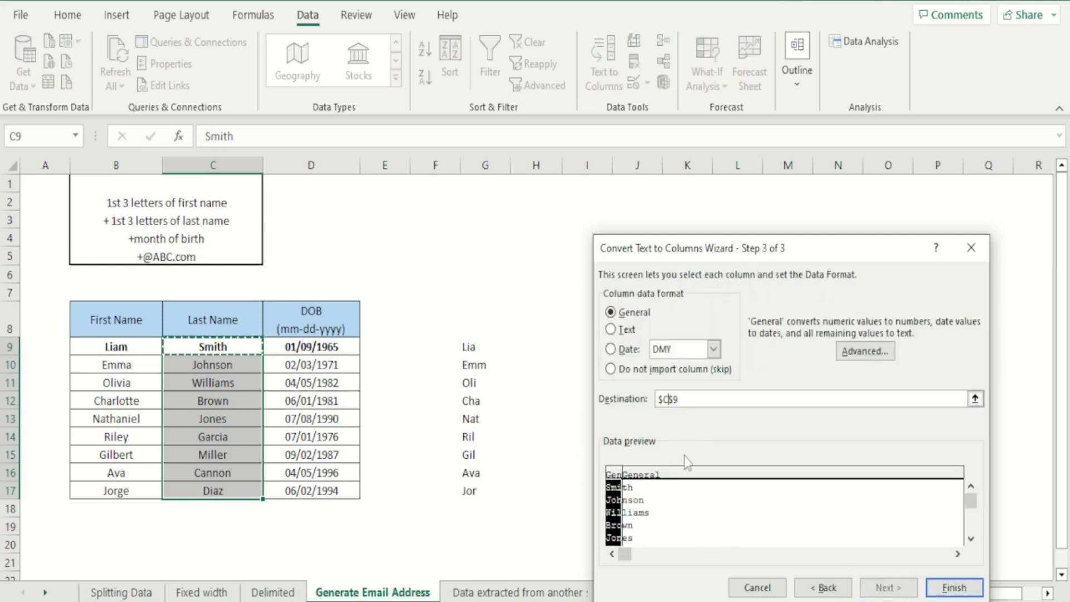
key(BackSpace)
text(H)
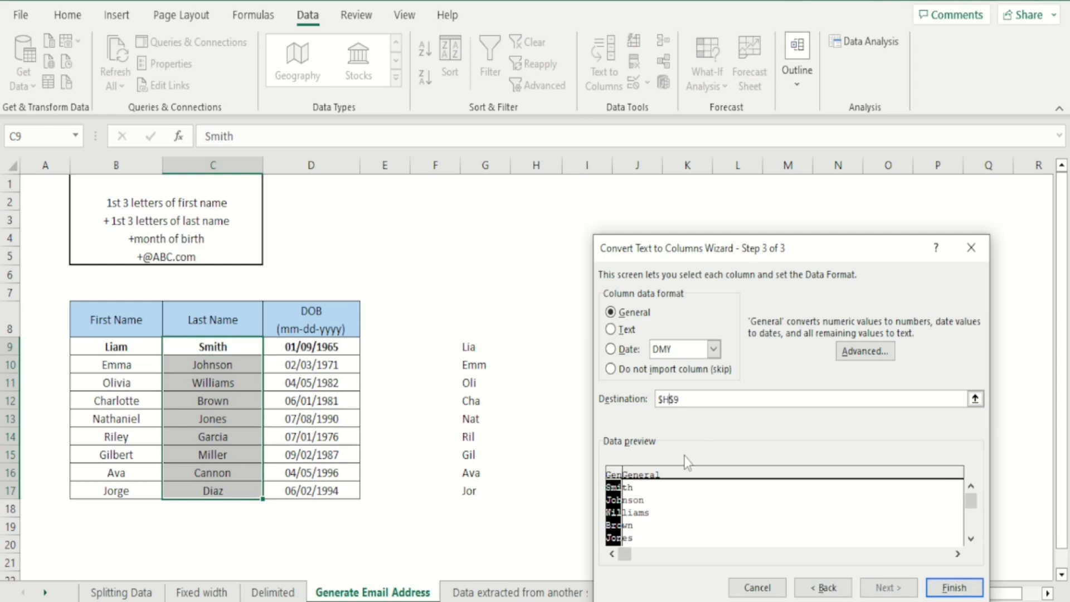
click(945, 589)
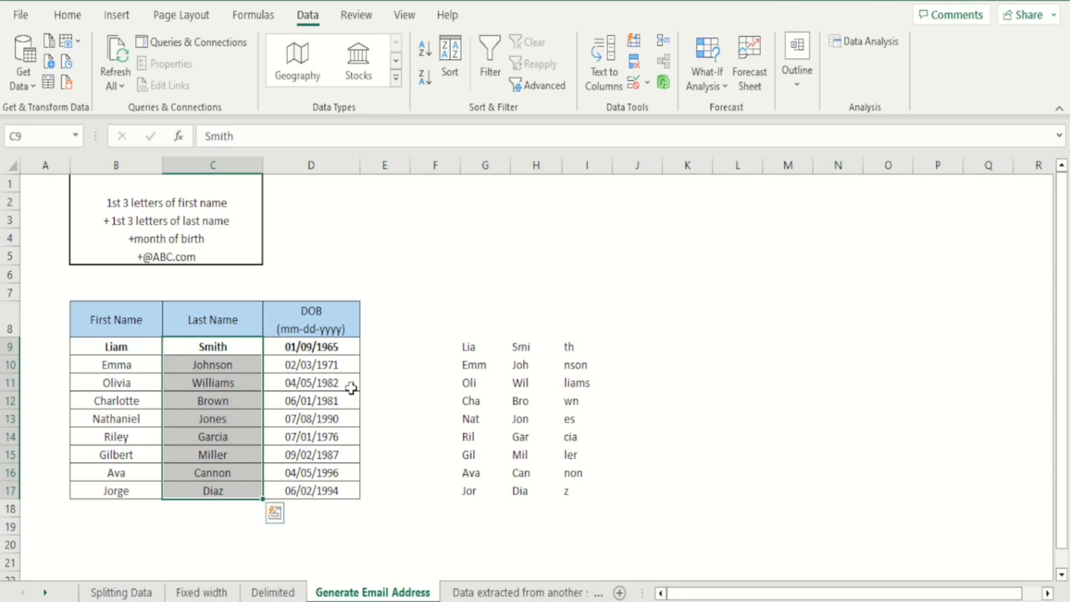
- Clear the leftover last-name letters in I9:I17, keeping the three-letter parts in H9:H17
click(369, 387)
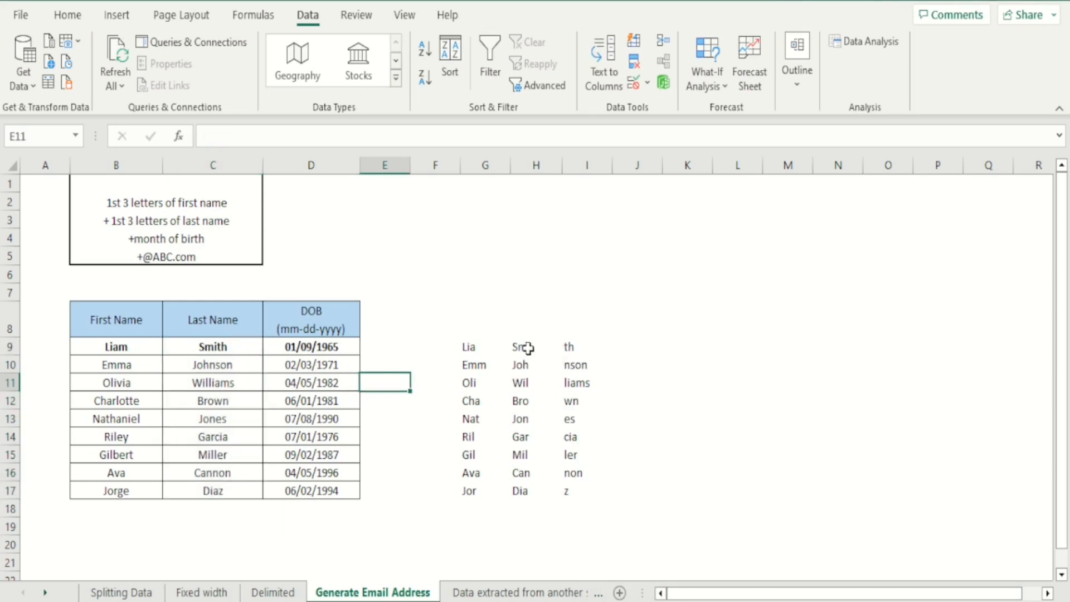
drag(525, 348, 571, 489)
click(622, 473)
drag(524, 348, 522, 491)
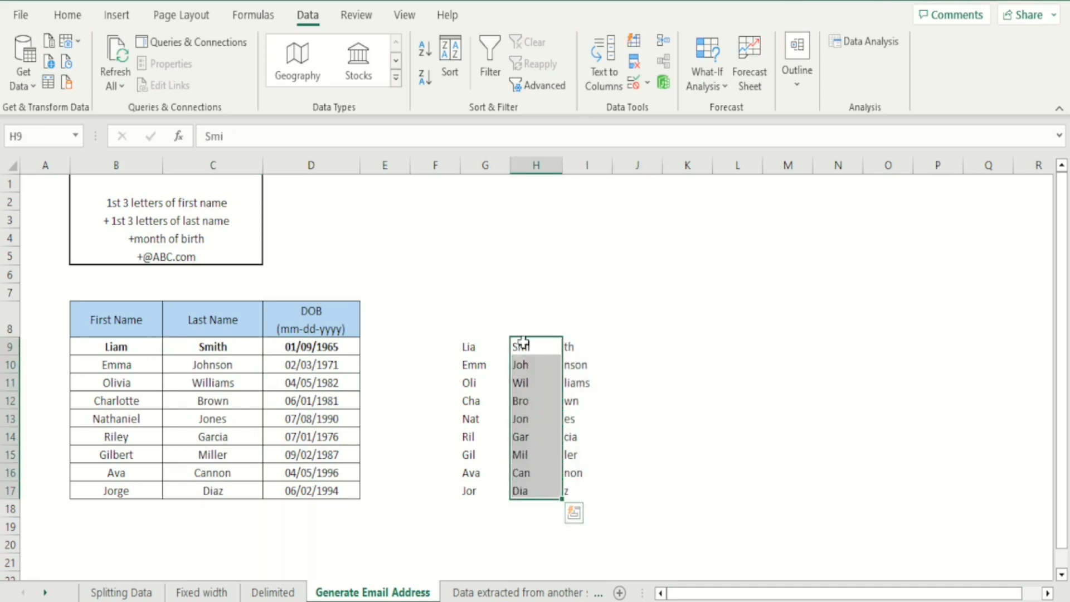
drag(572, 346, 574, 487)
key(Delete)
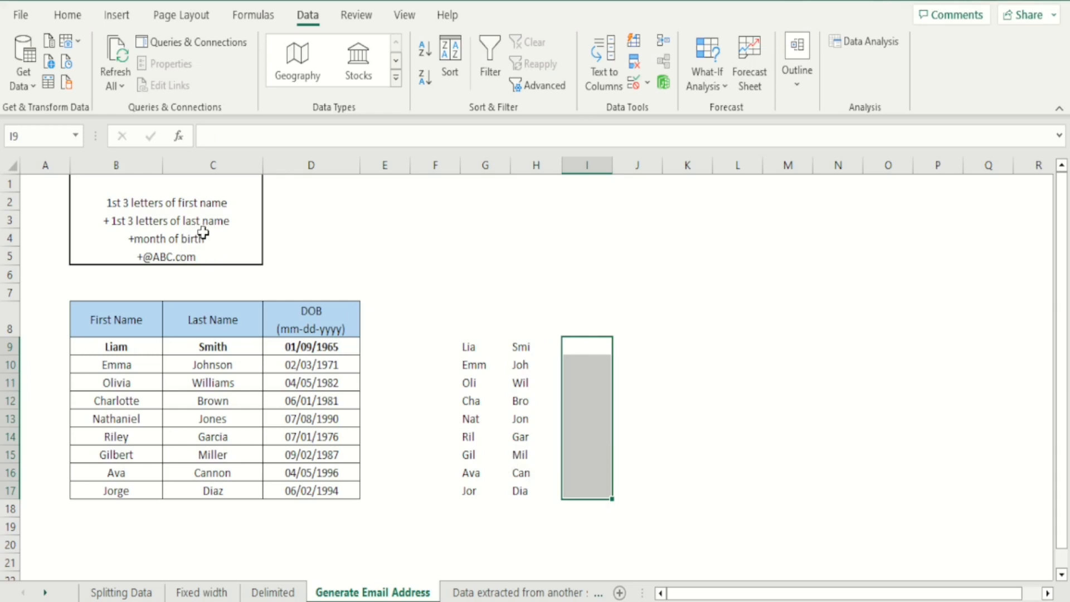
click(673, 365)
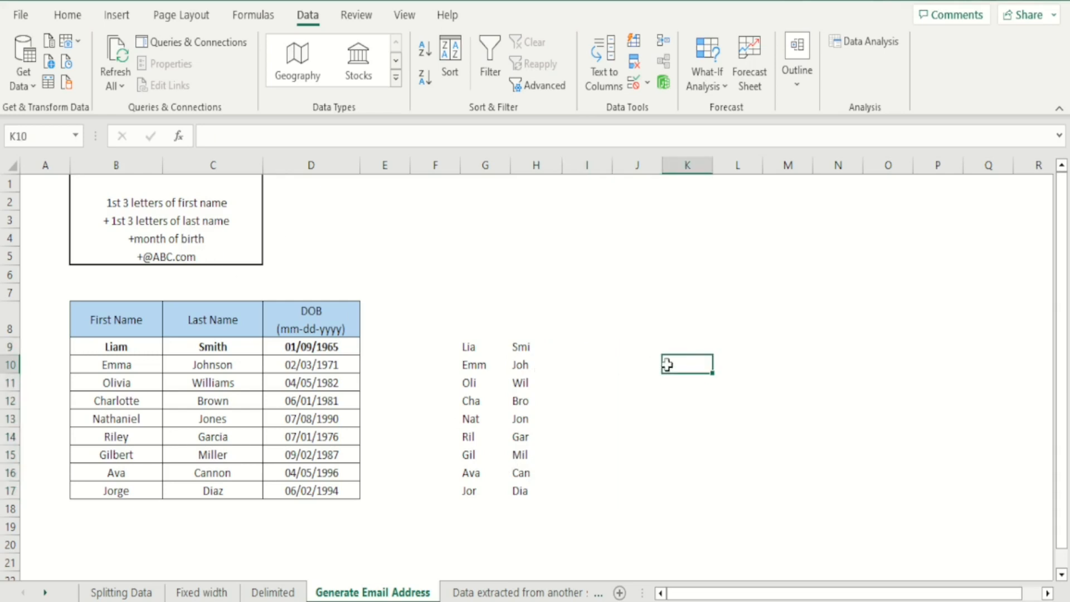
- Start a Fixed width Text to Columns conversion of the birth dates in D9:D17 with breaks after the third and fifth characters
drag(346, 346, 344, 482)
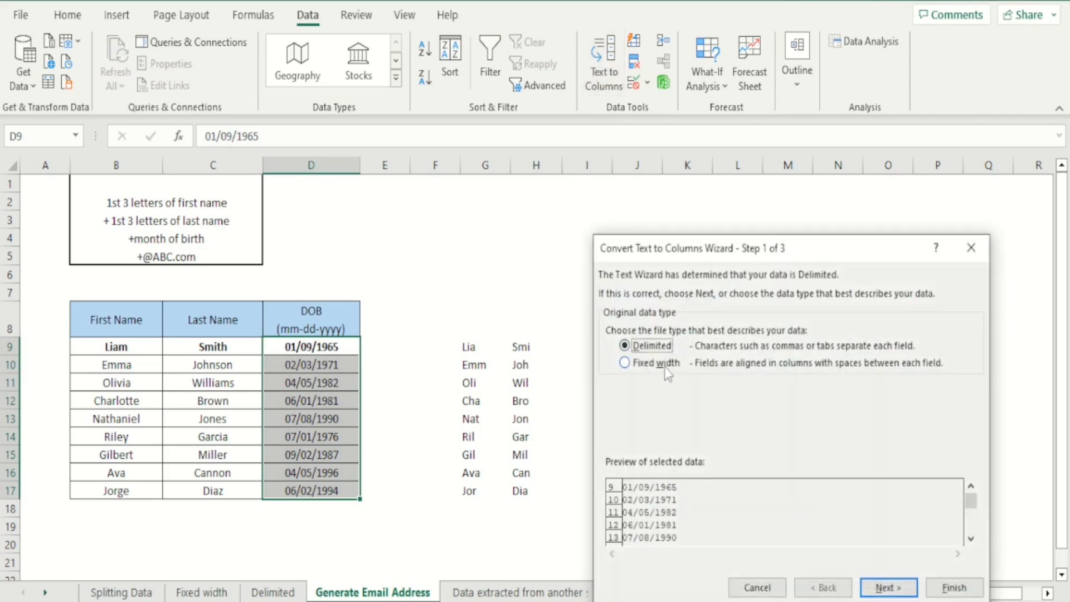
click(664, 363)
click(883, 588)
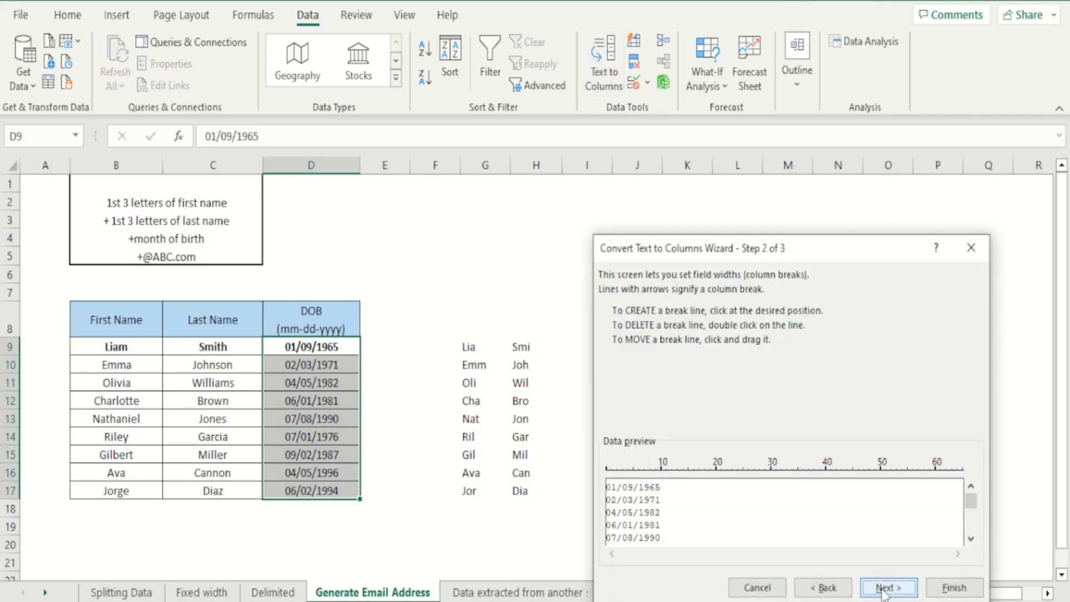
click(622, 474)
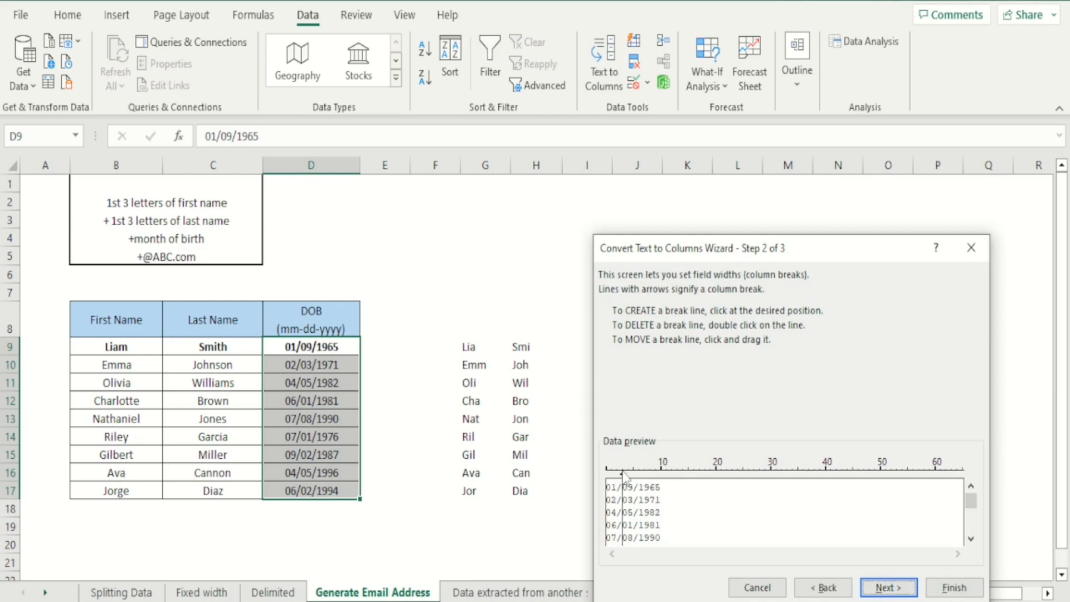
click(633, 473)
click(887, 589)
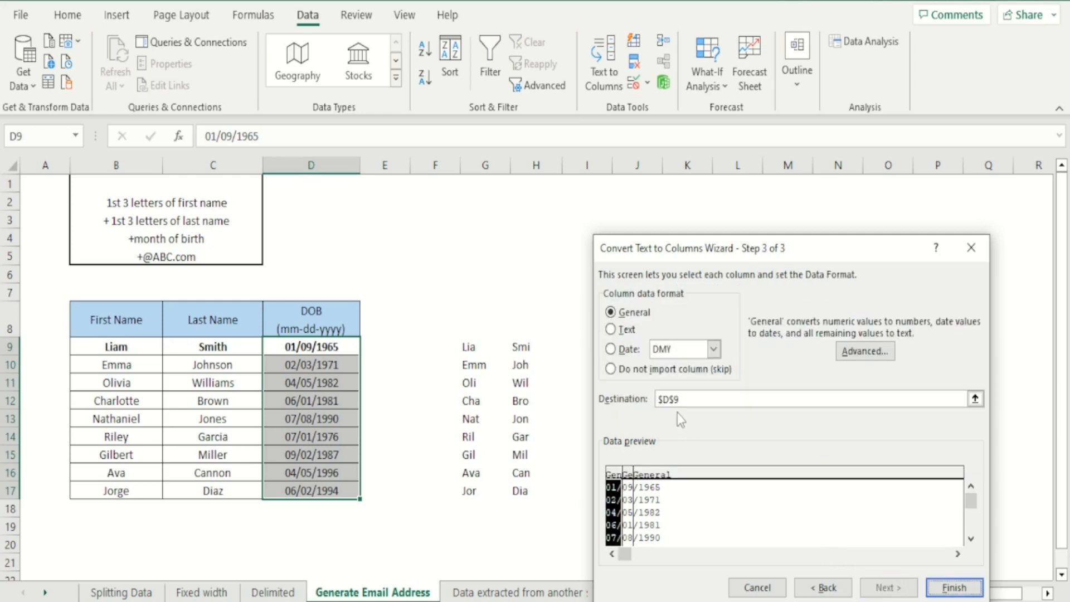
- Set the destination of the birth-date split to $I$9 and finish the conversion
click(668, 398)
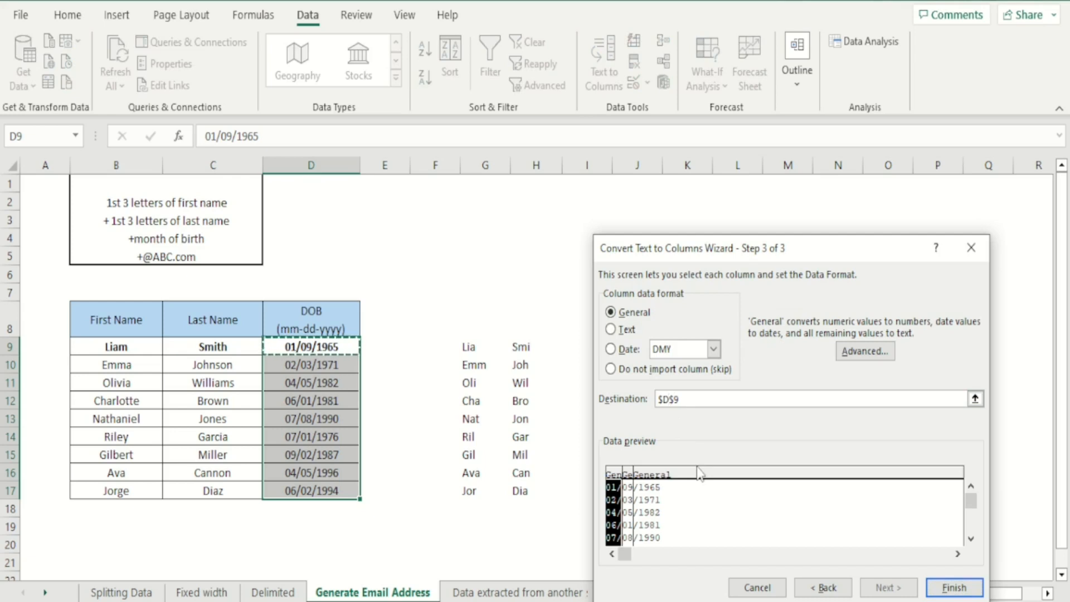
key(BackSpace)
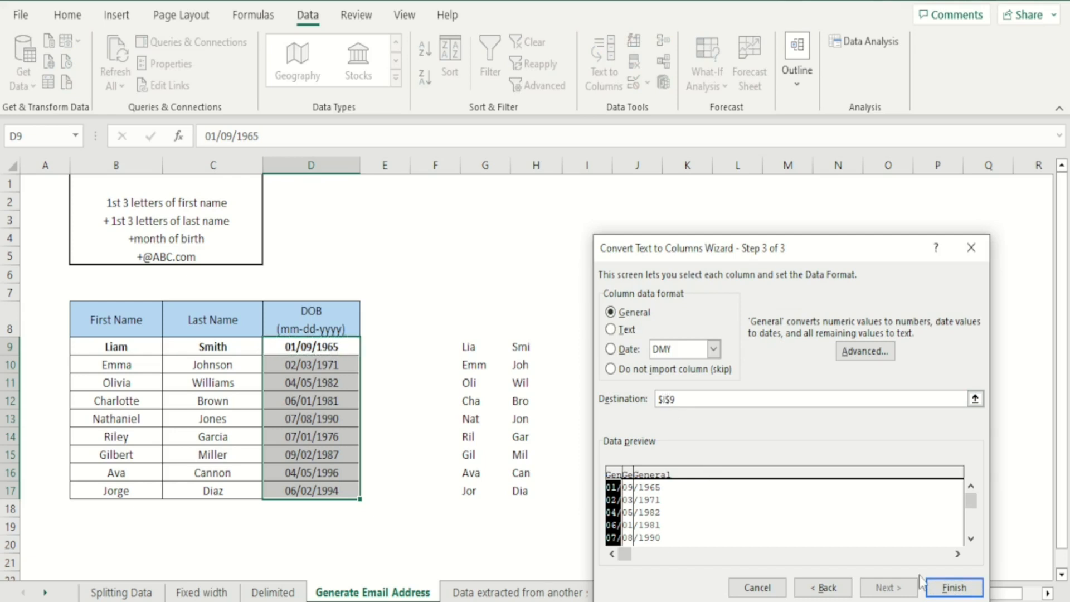
click(954, 588)
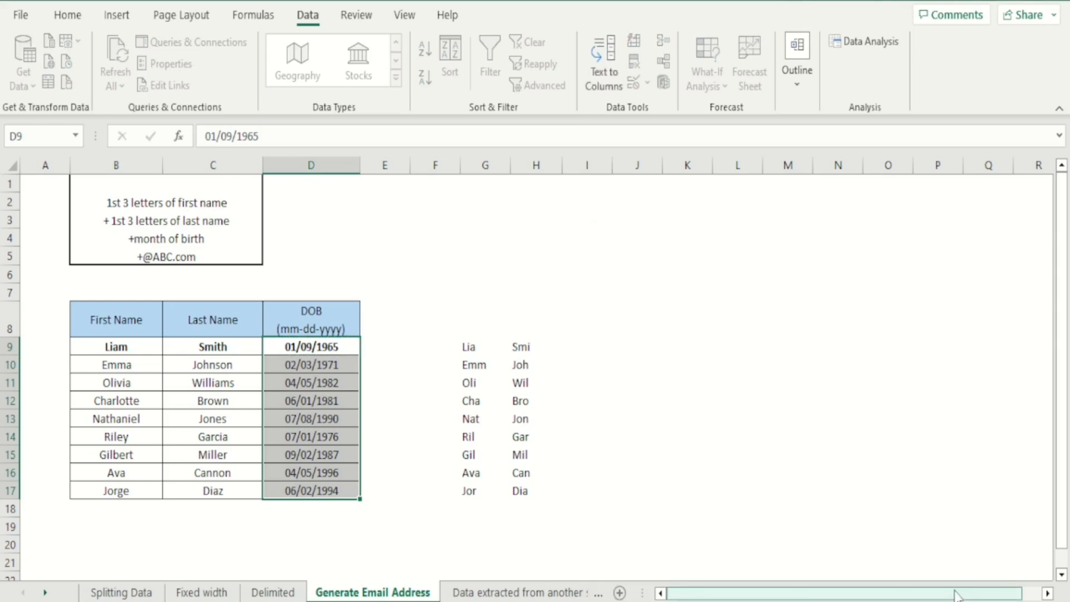
click(844, 437)
- Clear the leftover date fragments in I9:I17 and K9:K17, keeping the middle date parts in J9:J17
drag(654, 347, 655, 490)
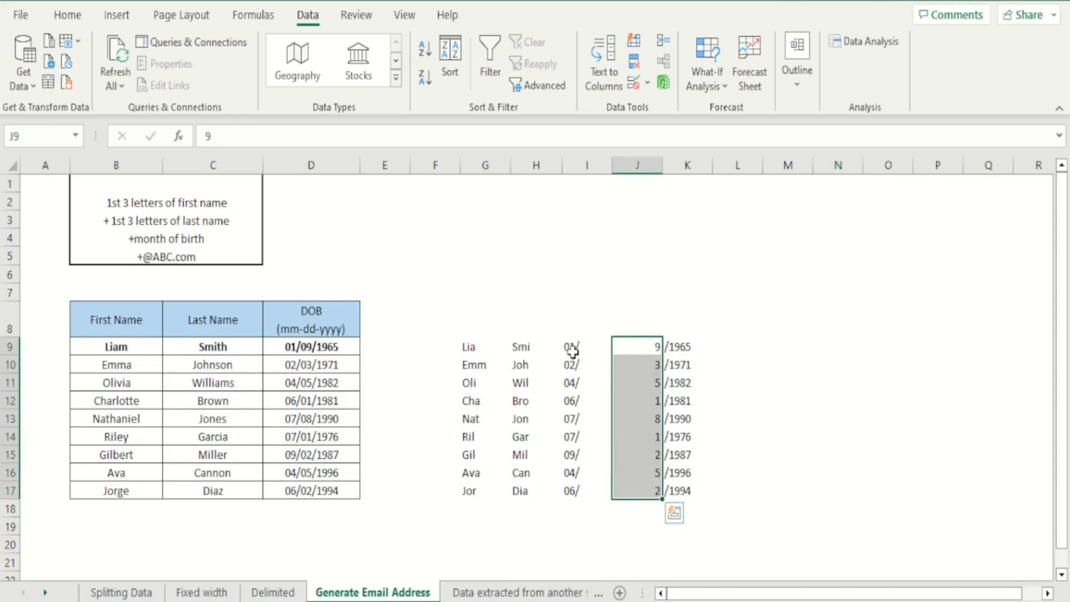
click(748, 404)
drag(583, 347, 585, 487)
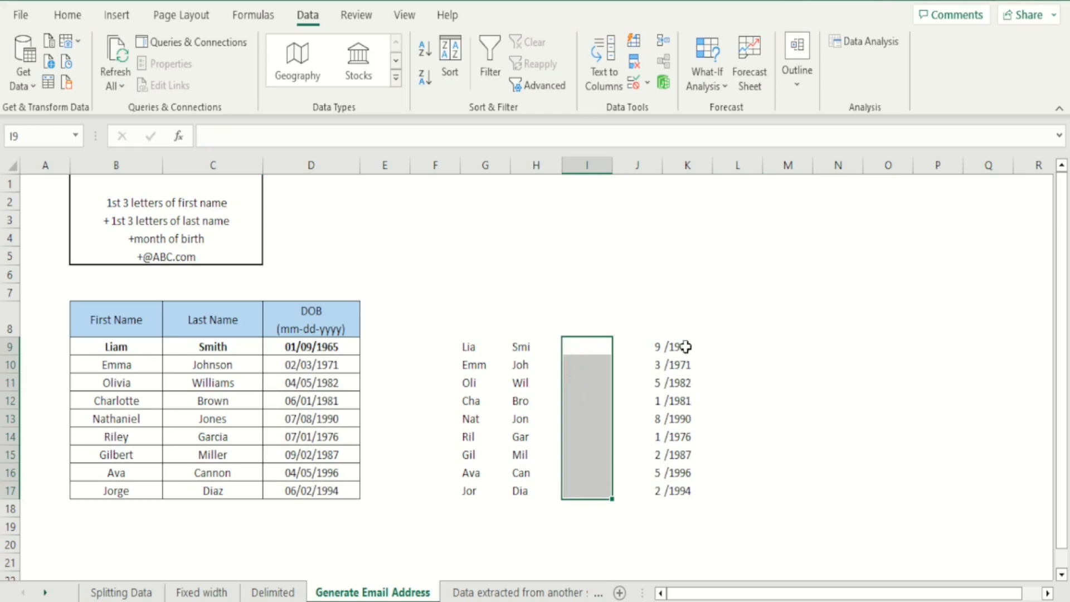
drag(684, 347, 684, 489)
key(Delete)
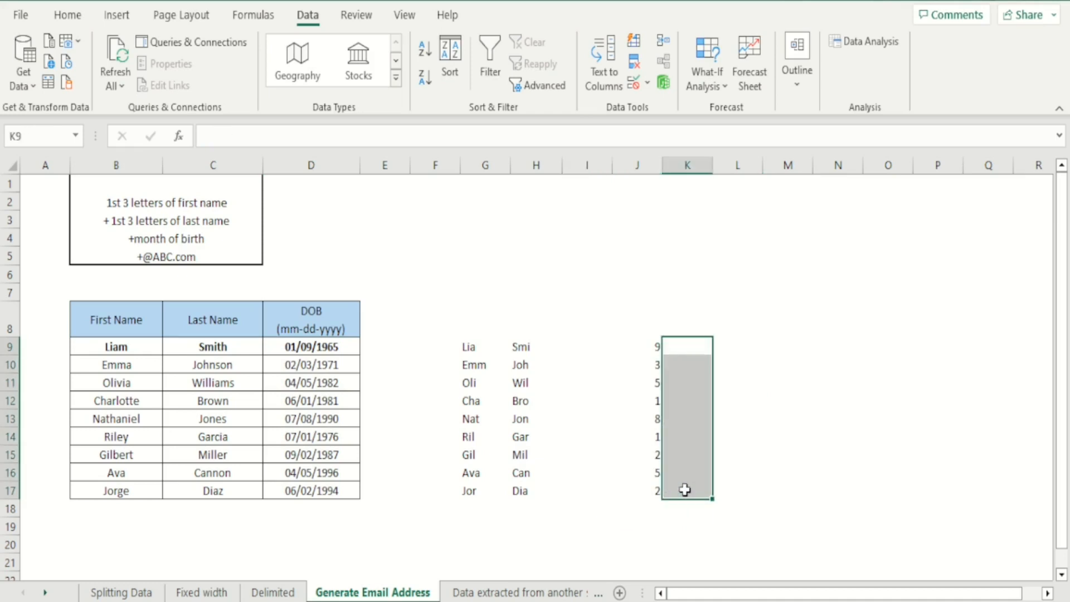
- Move the date parts from J9:J17 to I9:I17, next to the last-name letters
key(Left)
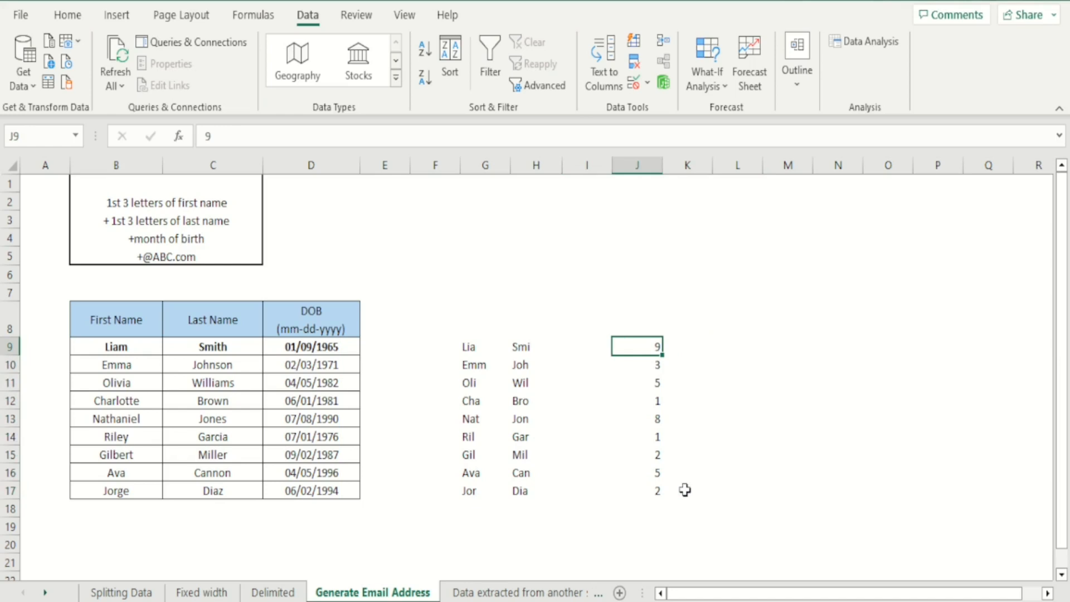
key(shift+Down)
key(shift+Down)
key(shift+Down)
key(shift+Down)
key(shift+Down)
key(shift+Down)
key(shift+Down)
key(shift+Down)
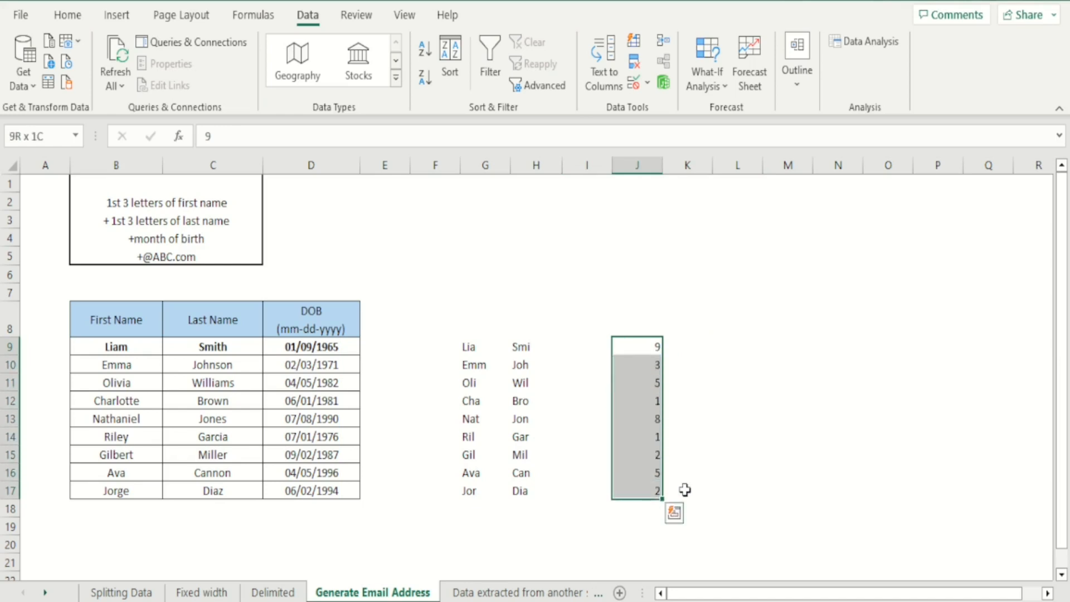
key(ctrl+x)
key(Left)
key(ctrl+v)
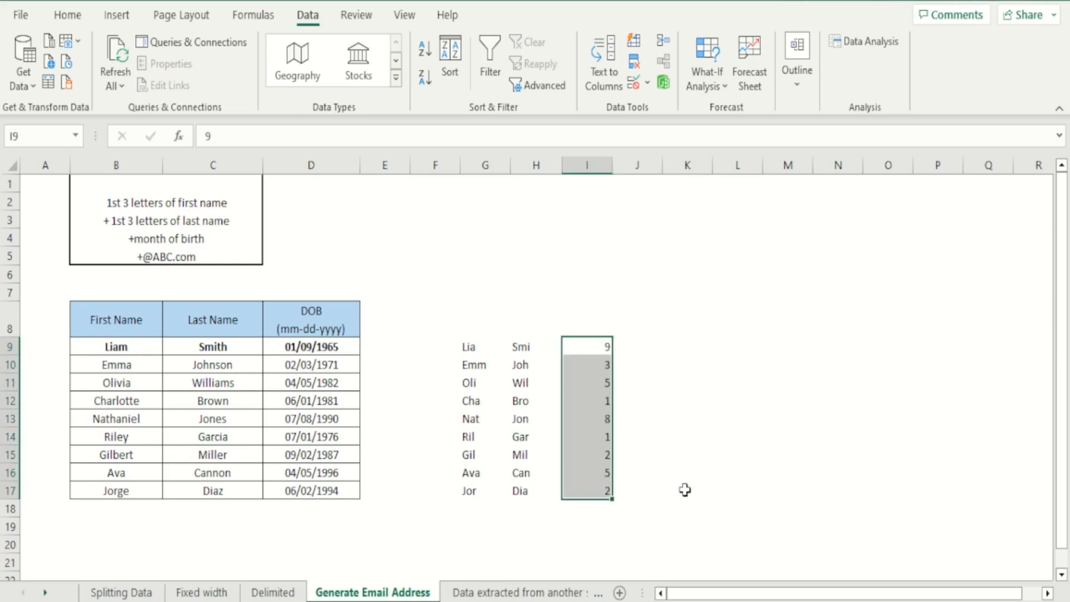
- Center the extracted name letters and date numbers in G9:I17 horizontally
key(Right)
key(Left)
key(Left)
key(Left)
key(Left)
key(Right)
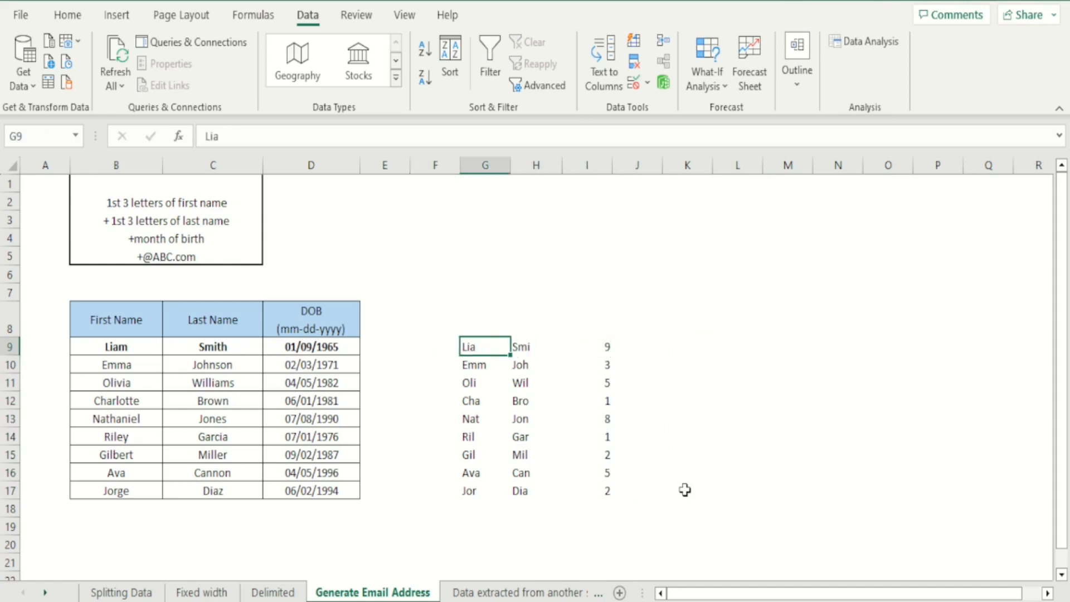
key(shift+Right)
key(shift+Right)
key(shift+Down)
key(shift+Down)
key(shift+Down)
key(shift+Down)
key(shift+Down)
key(shift+Down)
key(shift+Down)
key(shift+Down)
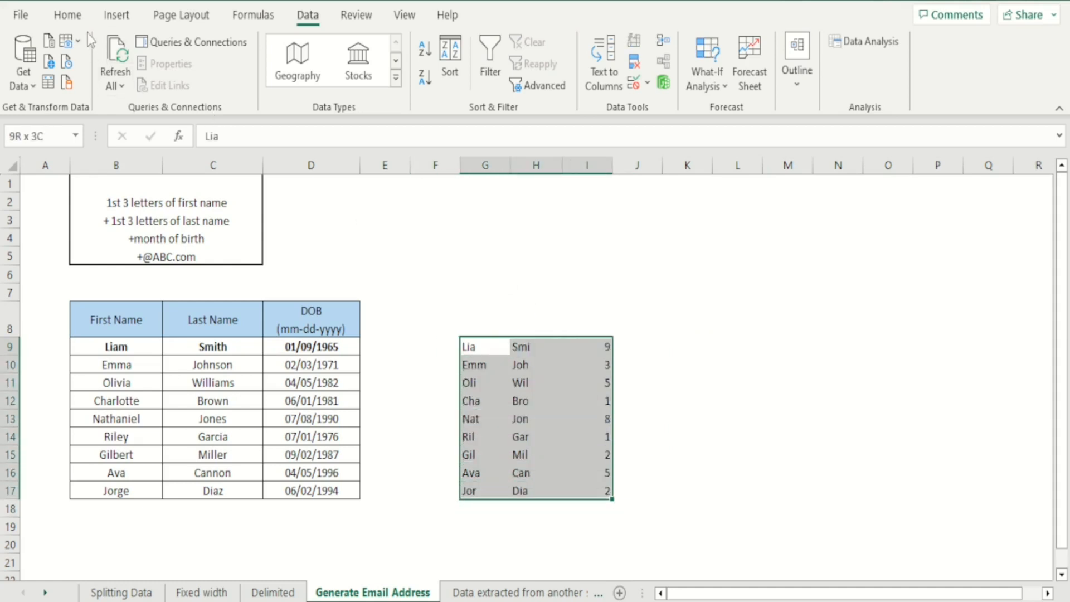
click(68, 15)
click(290, 78)
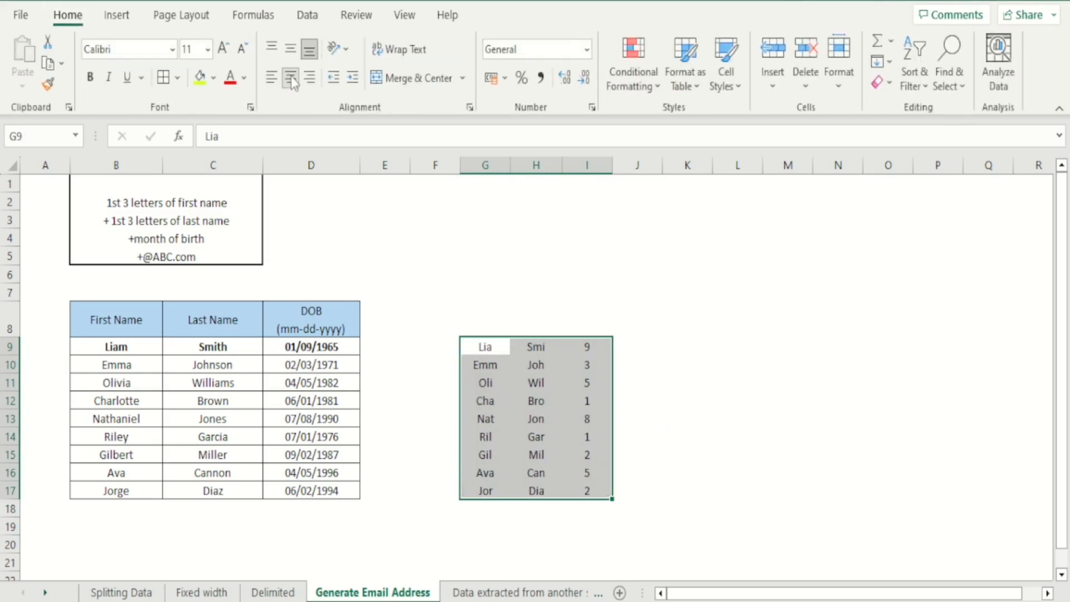
click(664, 332)
drag(485, 349, 493, 489)
drag(545, 347, 540, 486)
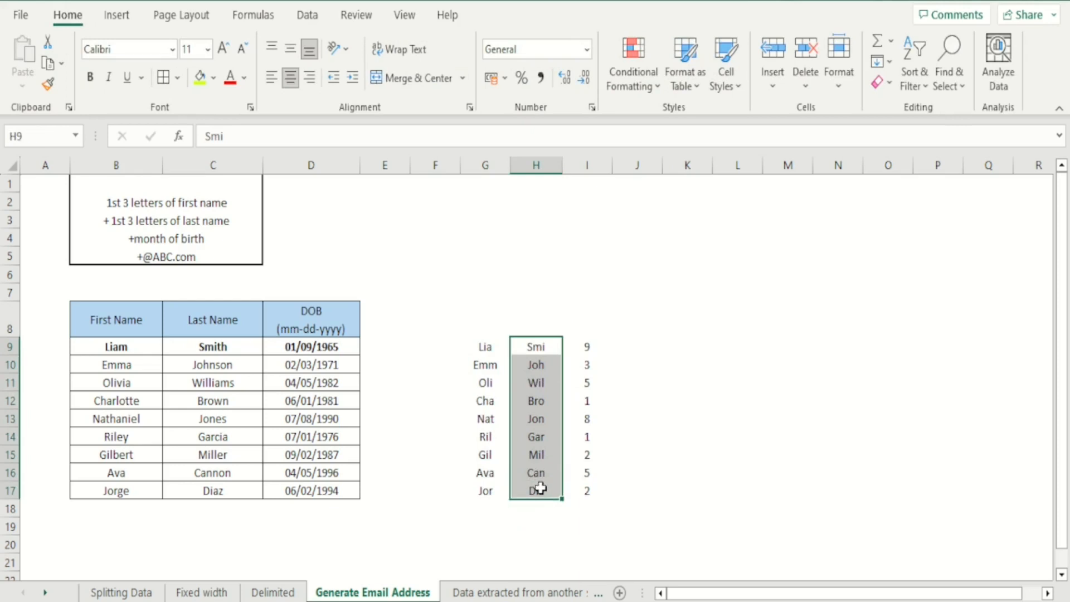
drag(587, 346, 587, 487)
click(671, 440)
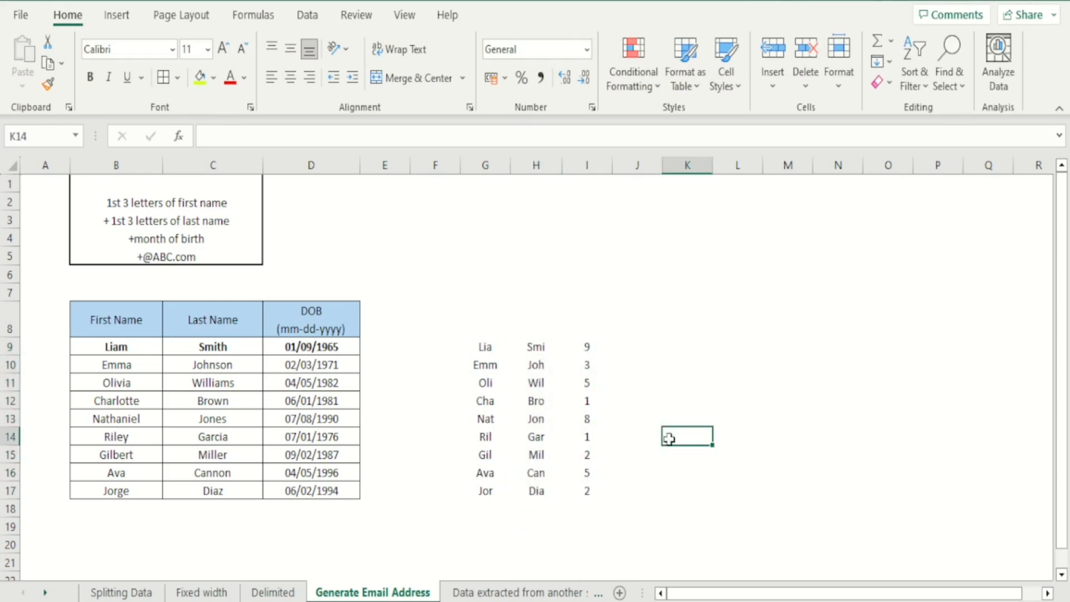
click(621, 343)
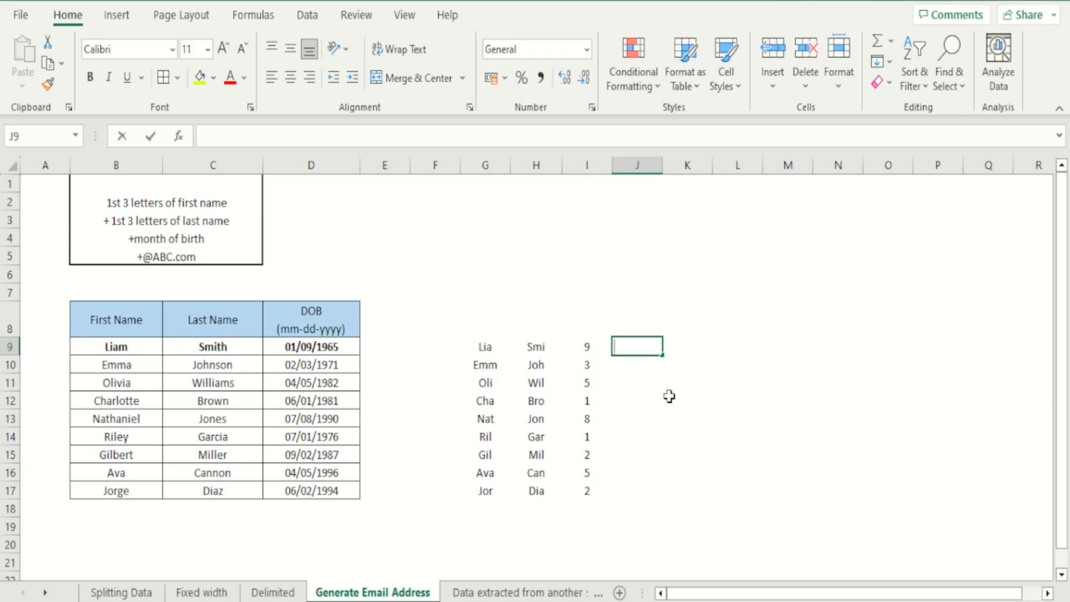
text(@ABC)
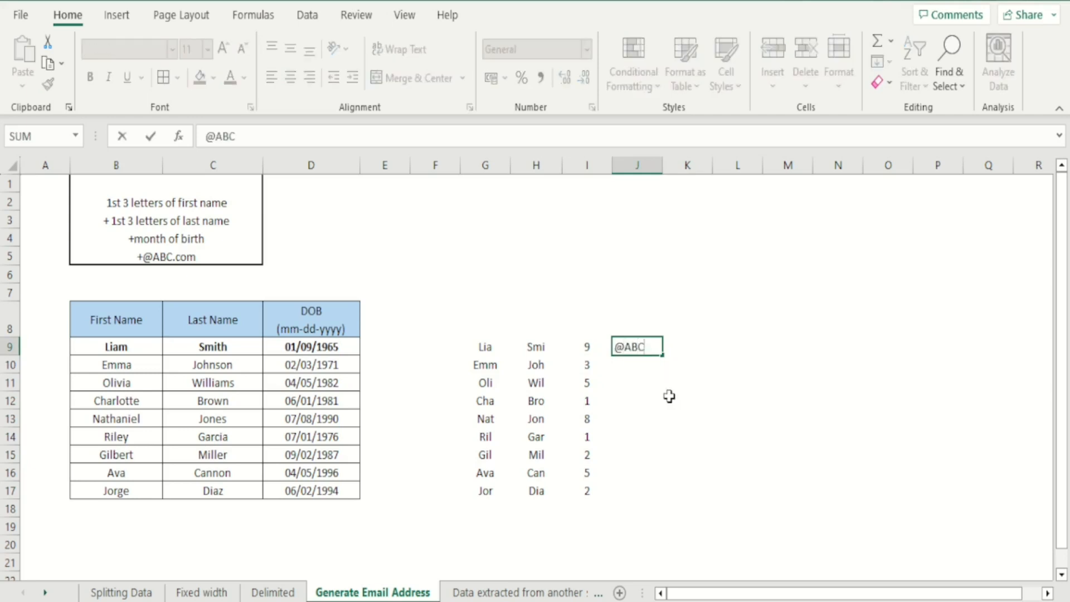
text(.com)
key(Return)
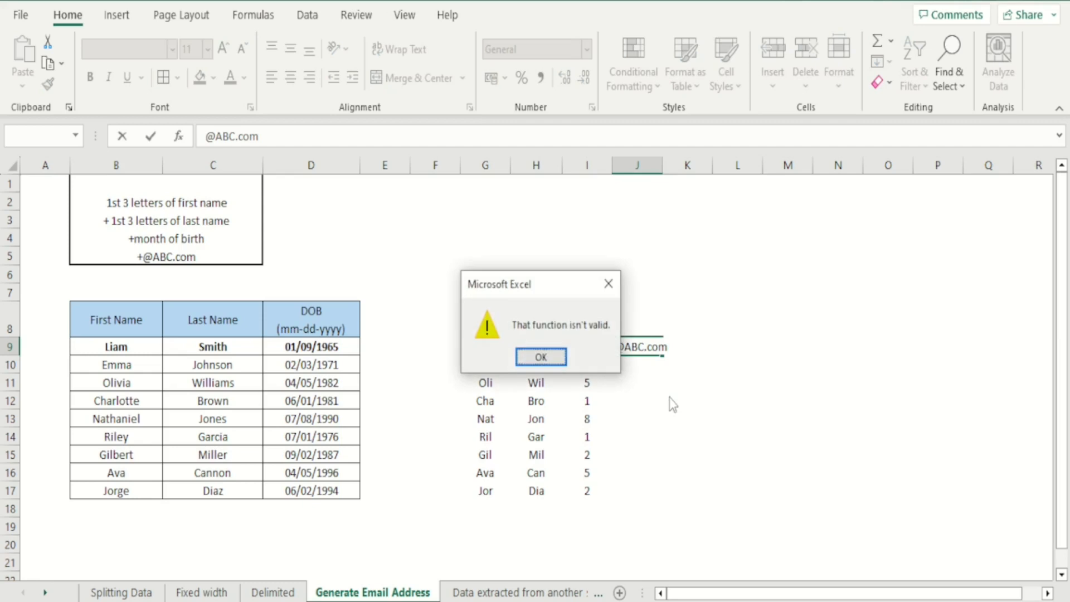
click(545, 357)
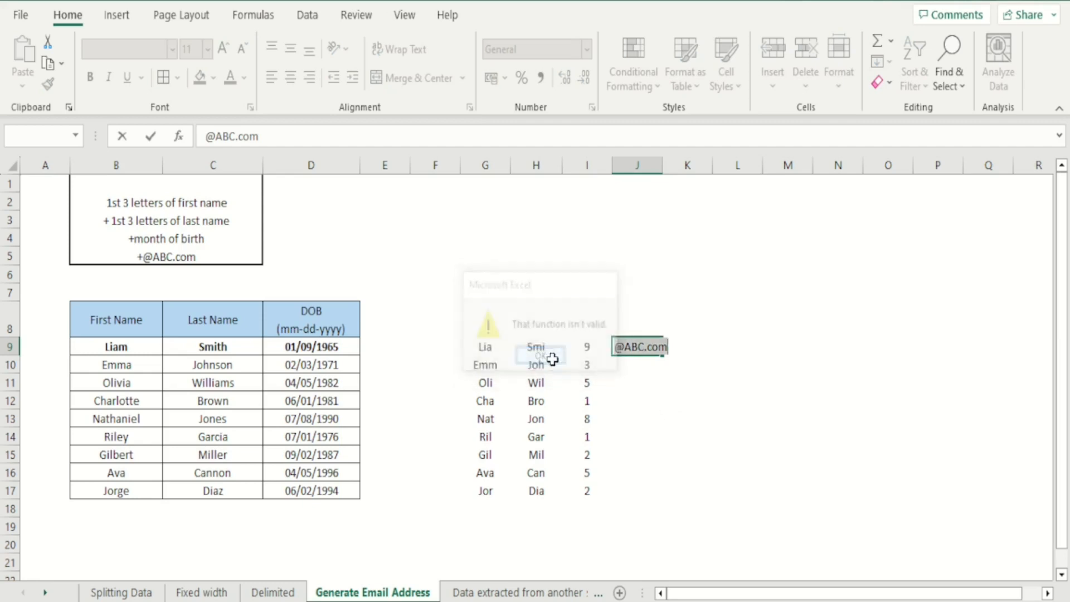
click(676, 223)
key(BackSpace)
key(BackSpace)
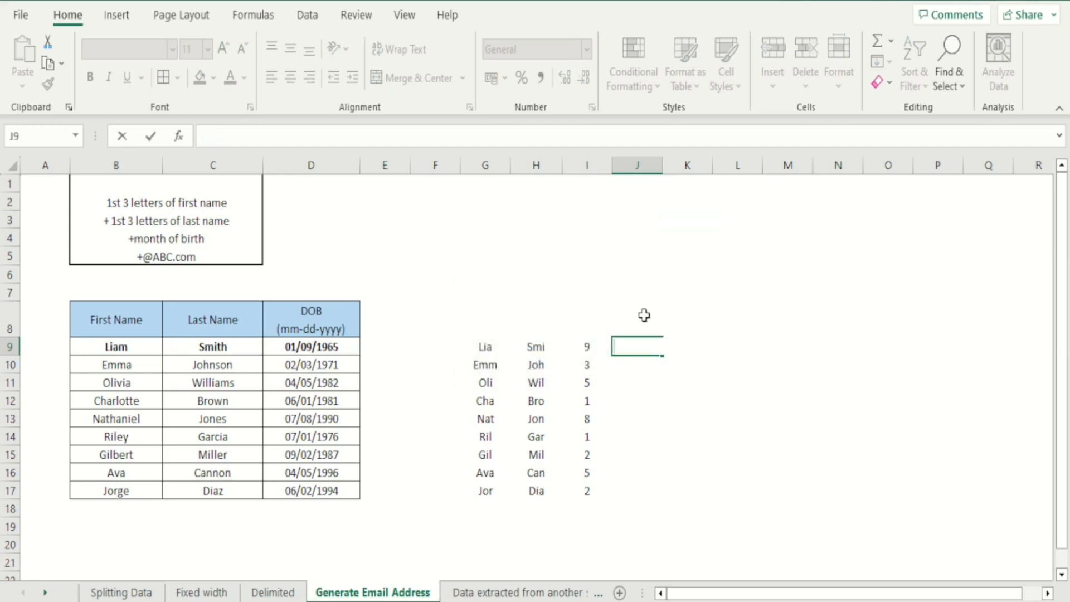
click(664, 251)
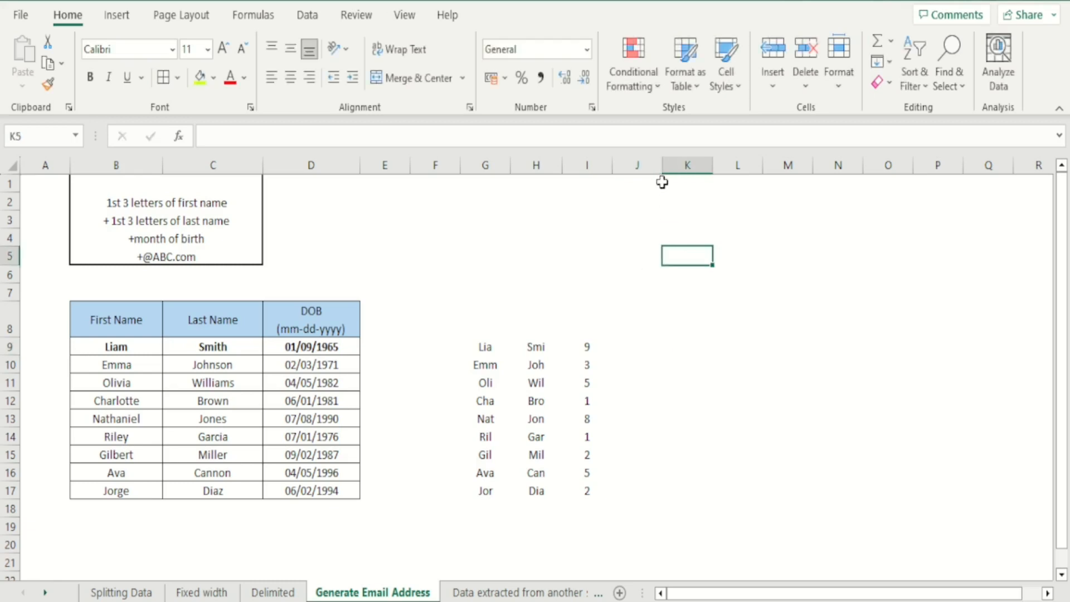
click(616, 349)
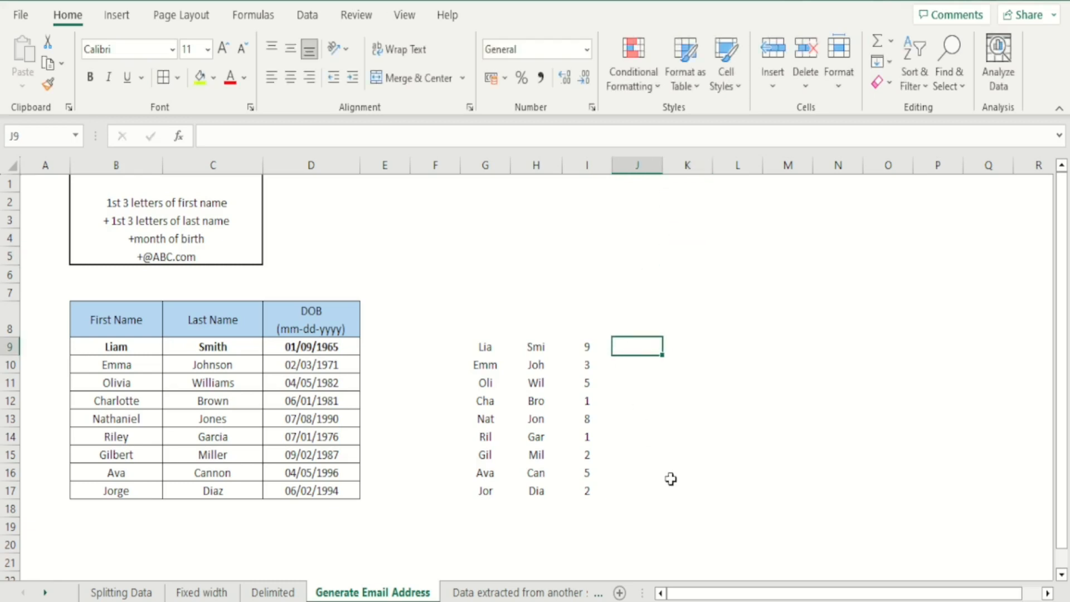
key(Left)
key(Left)
key(Left)
key(Left)
key(Left)
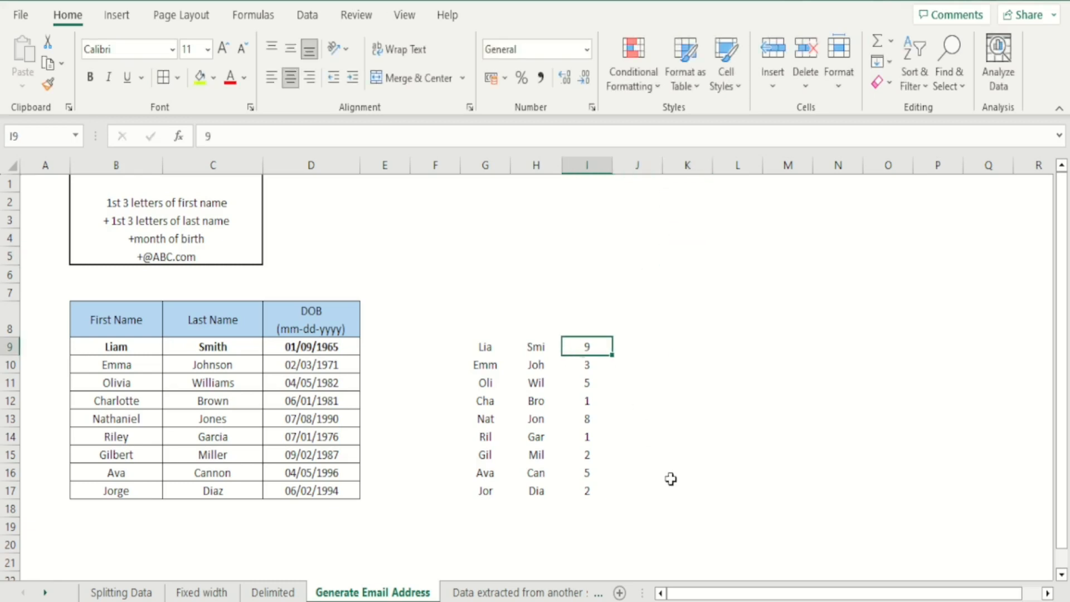
key(Right)
key(Right)
key(Right)
key(Right)
key(Right)
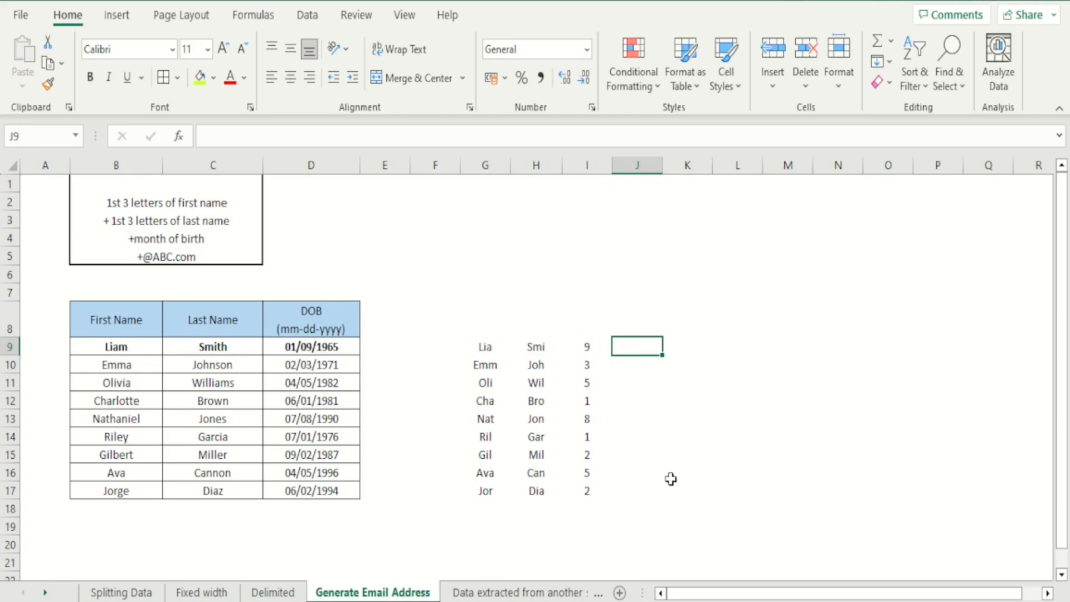
- Begin a CONCATENATE formula in J9 with G9 as its first text argument
text(=concatena)
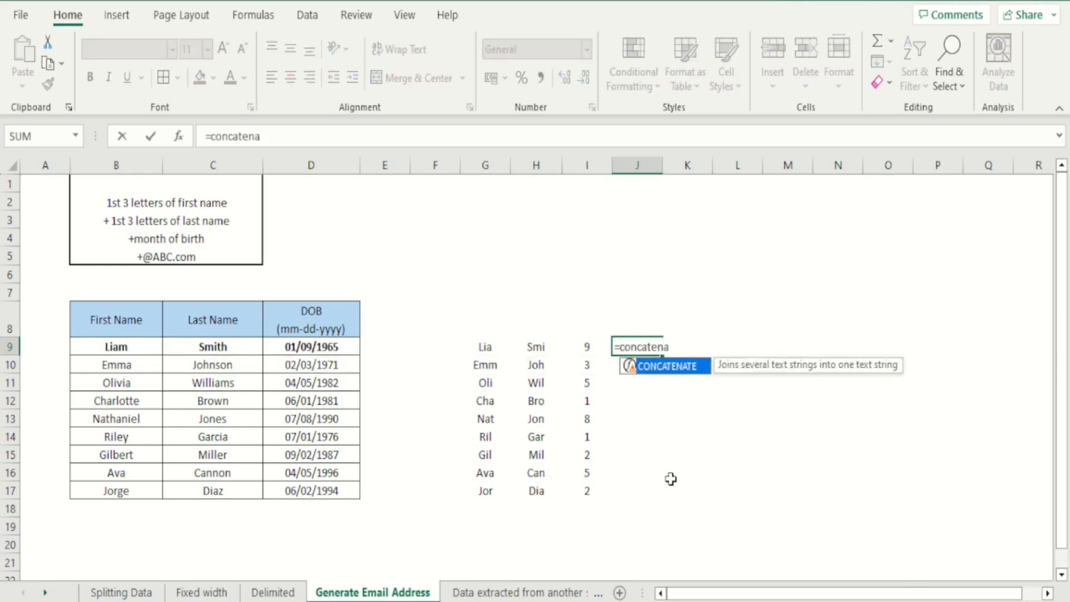
text(te()
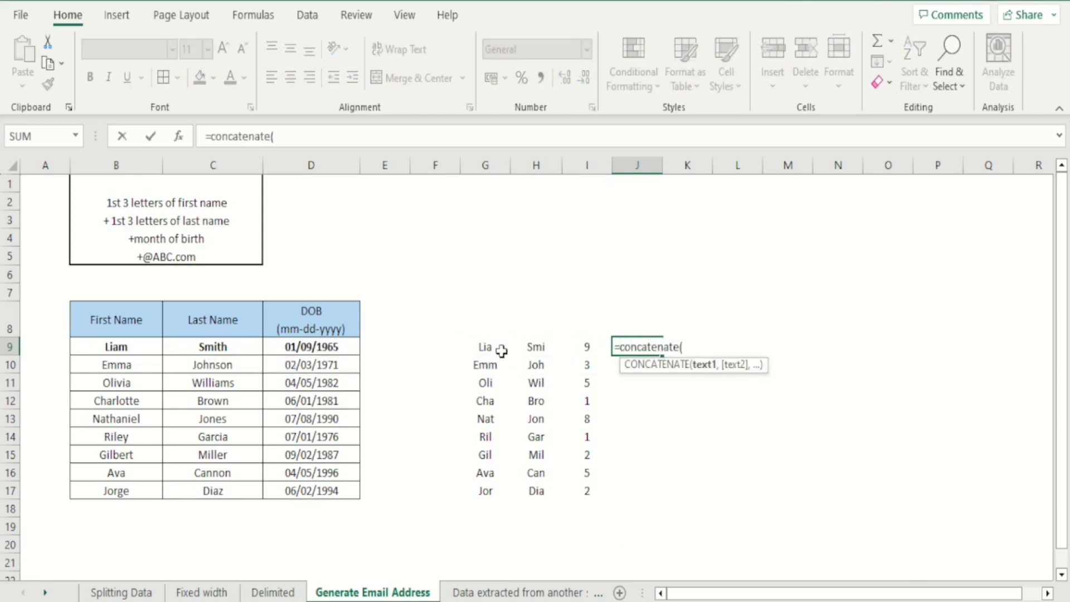
click(497, 349)
text(,)
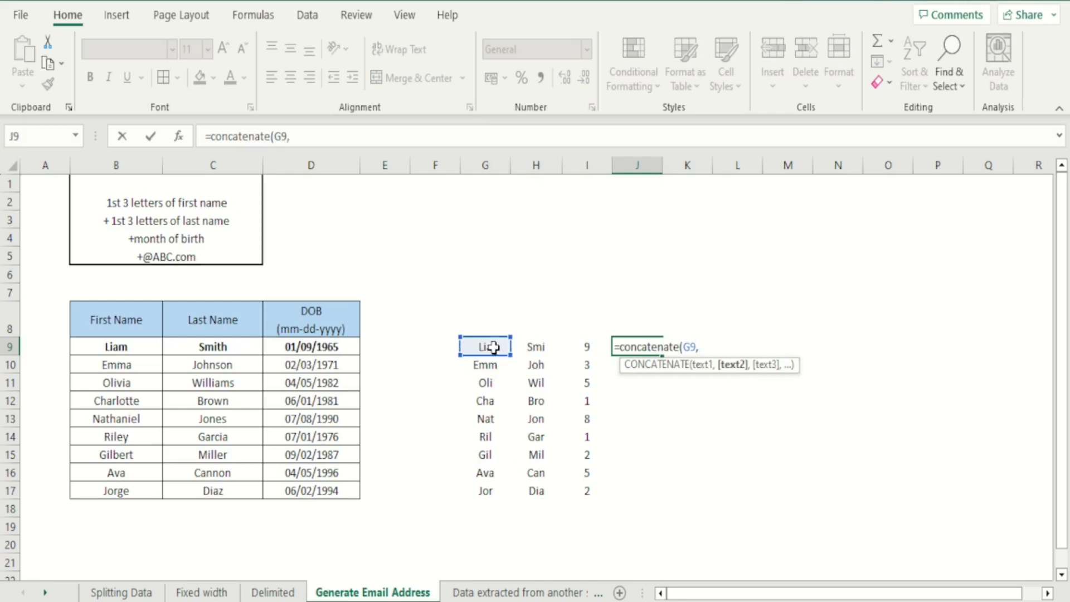
text(")
key(Return)
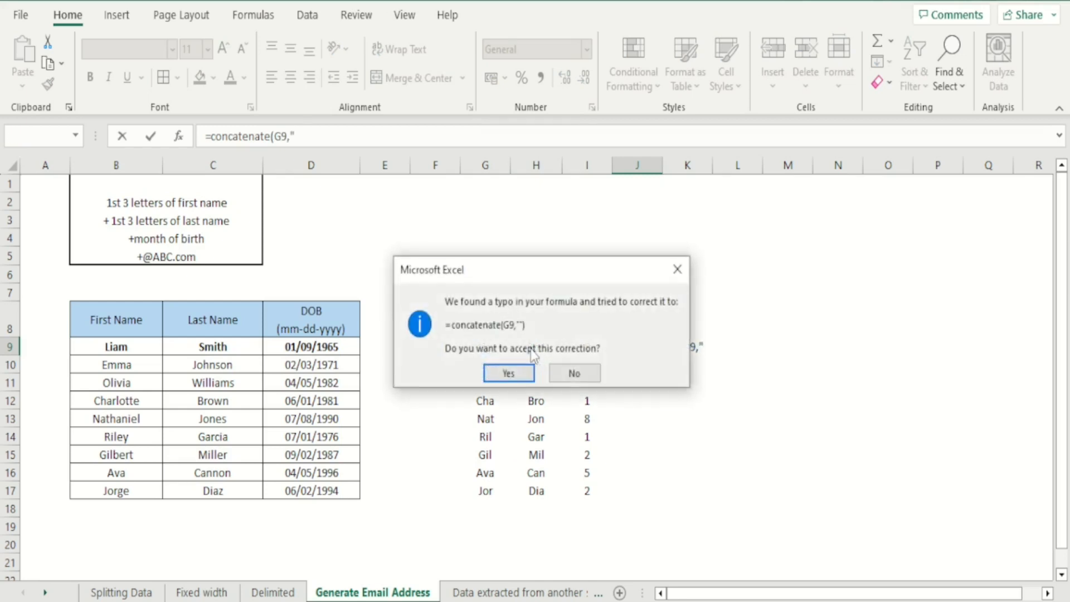
click(579, 370)
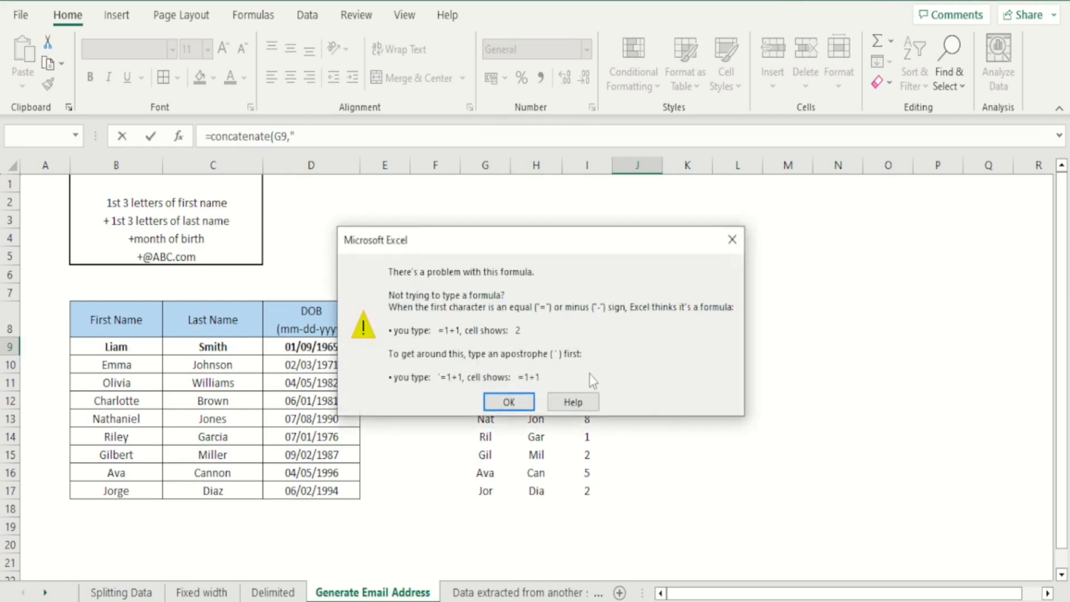
click(732, 239)
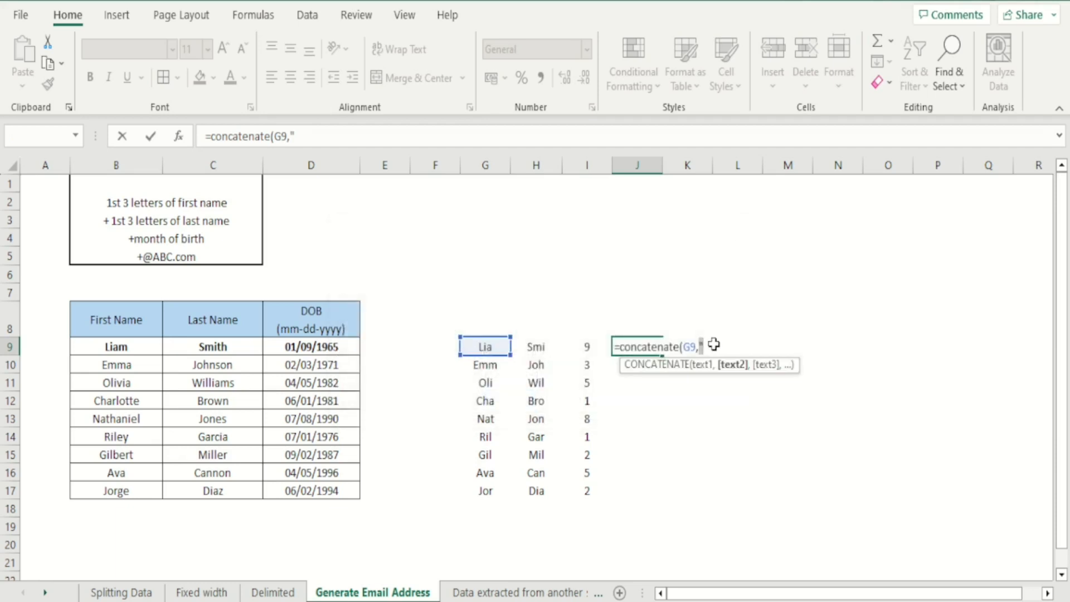
click(414, 137)
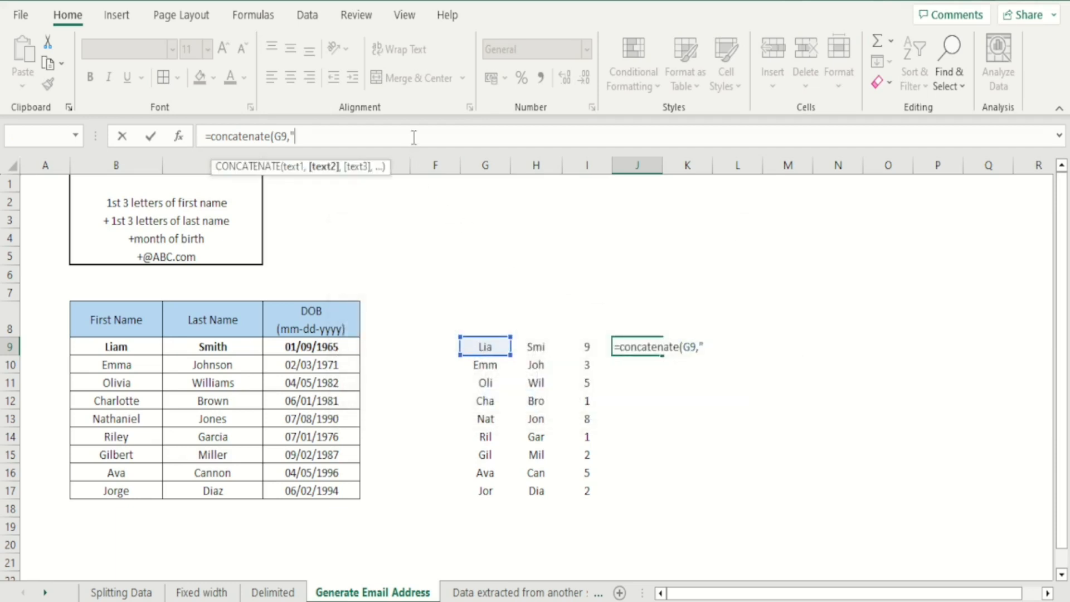
key(BackSpace)
click(538, 346)
text(,)
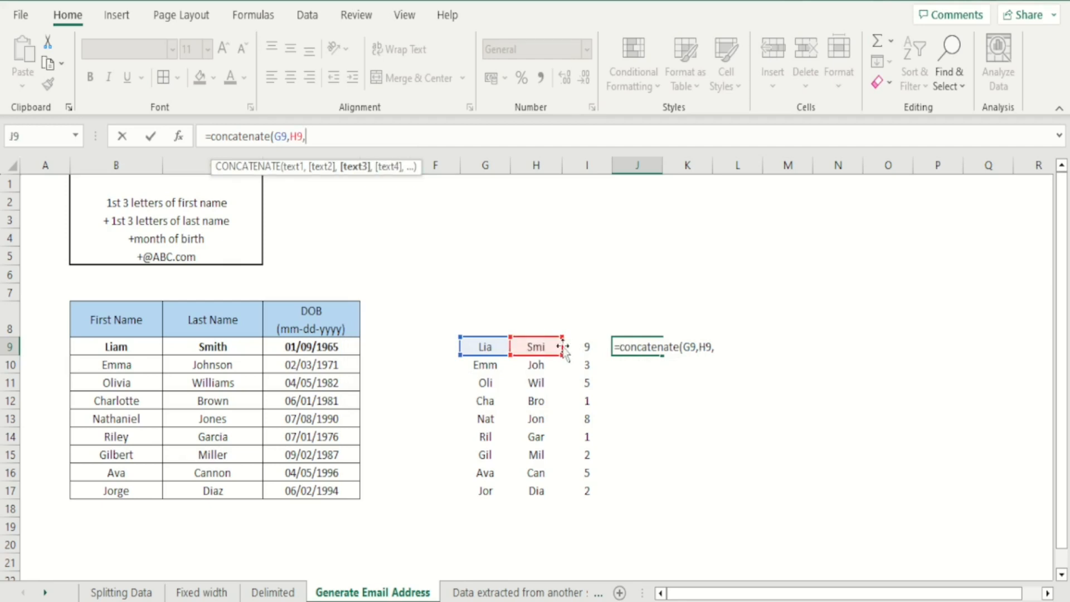
click(584, 347)
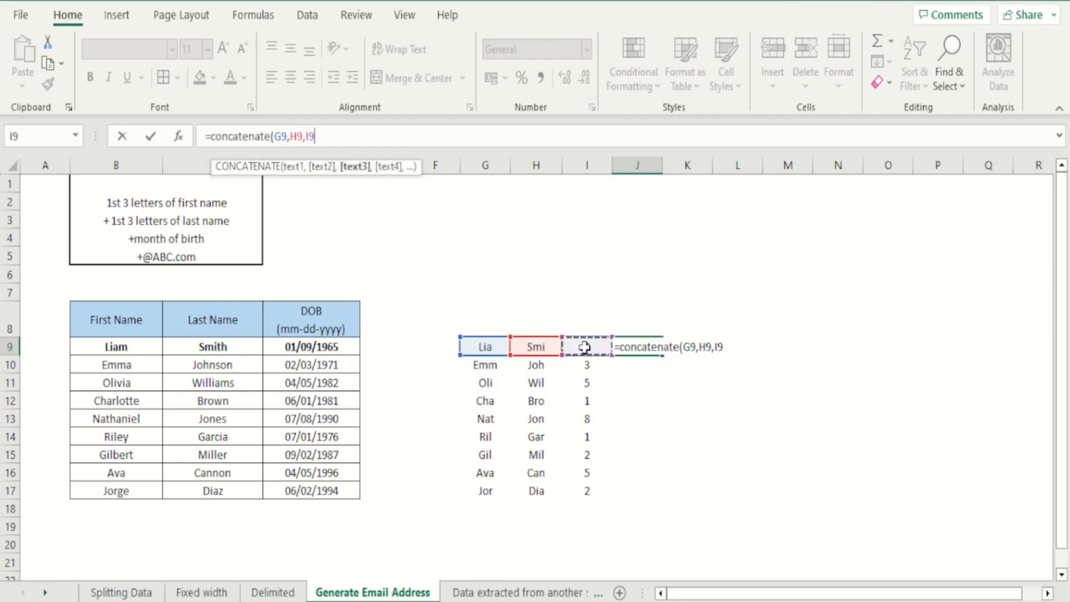
text(,)
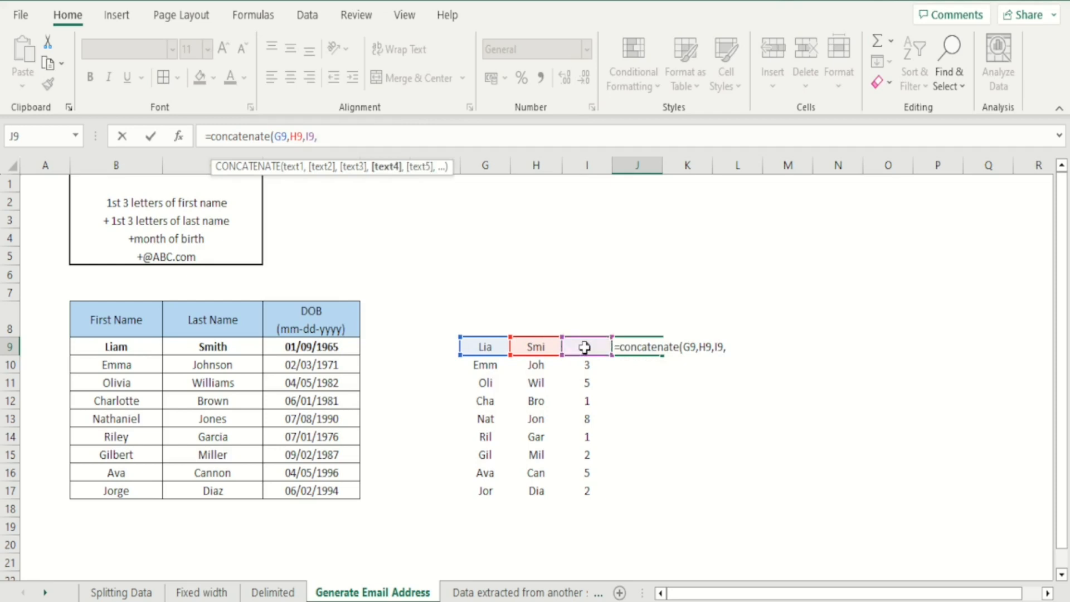
text("@ABC.com")
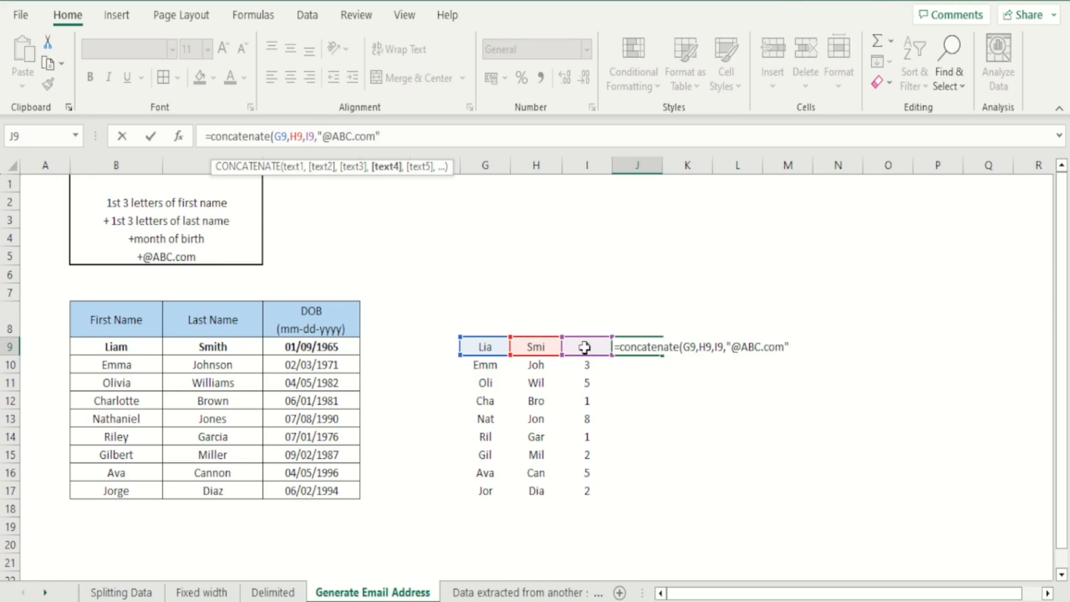
text())
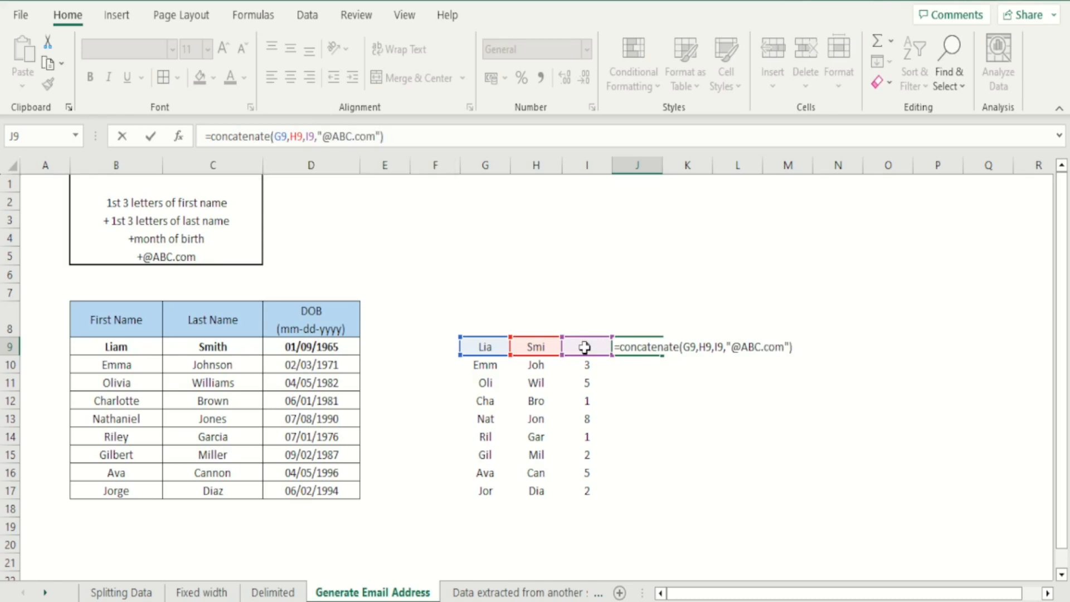
key(Return)
key(Up)
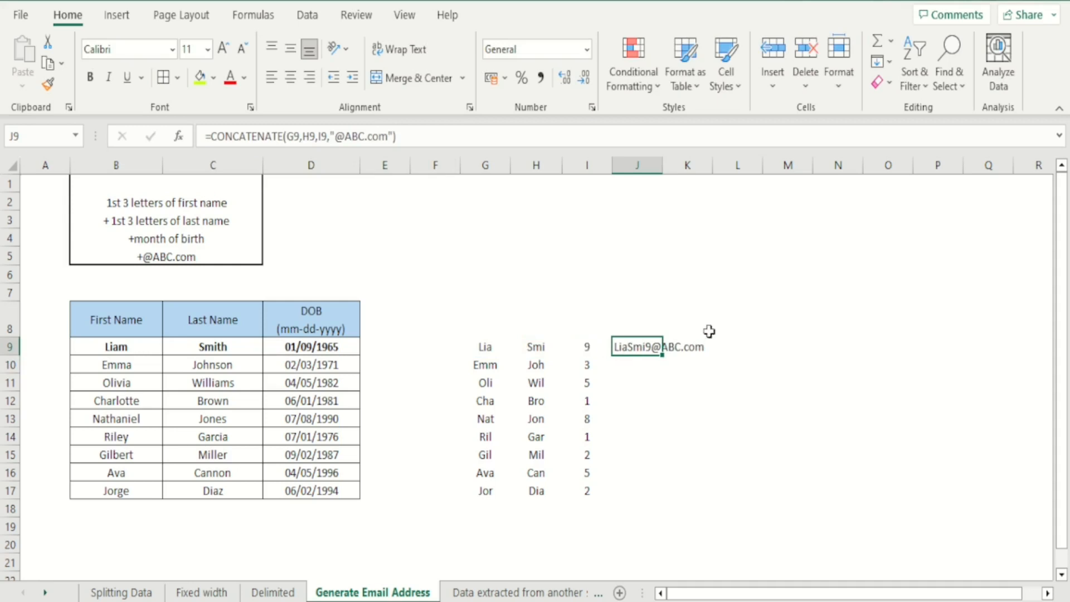
- Widen column J to fit the generated addresses and fill the J9 formula down to J17
drag(659, 165, 753, 168)
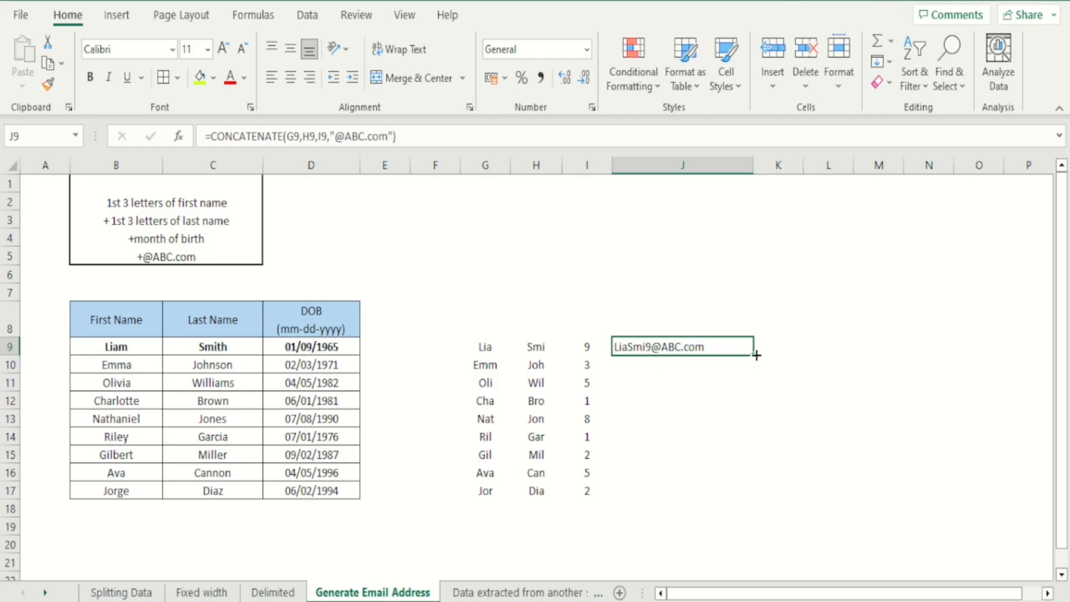
drag(755, 355, 754, 497)
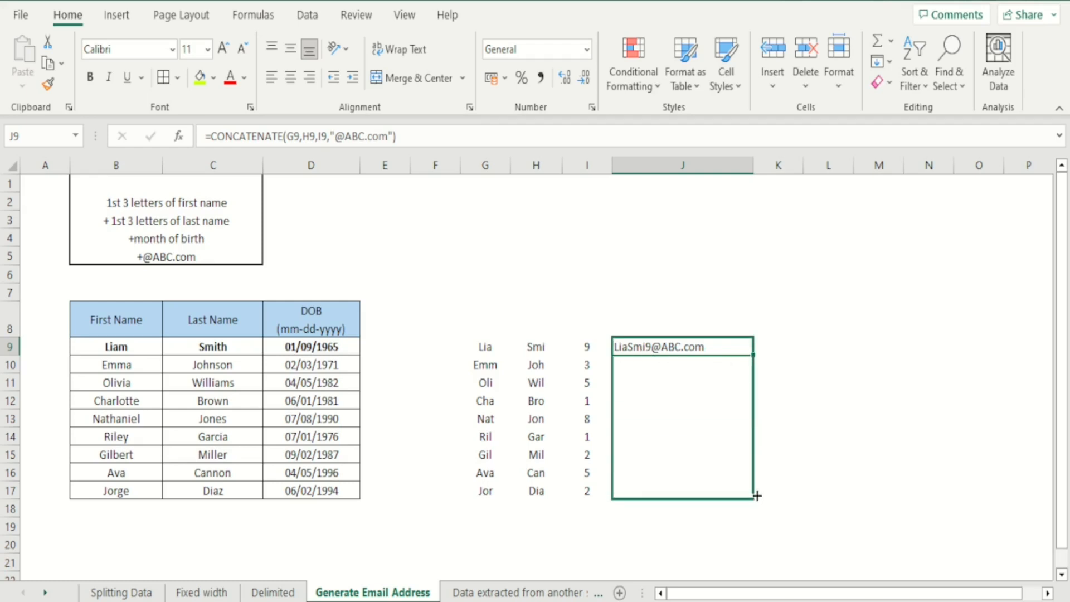
click(818, 439)
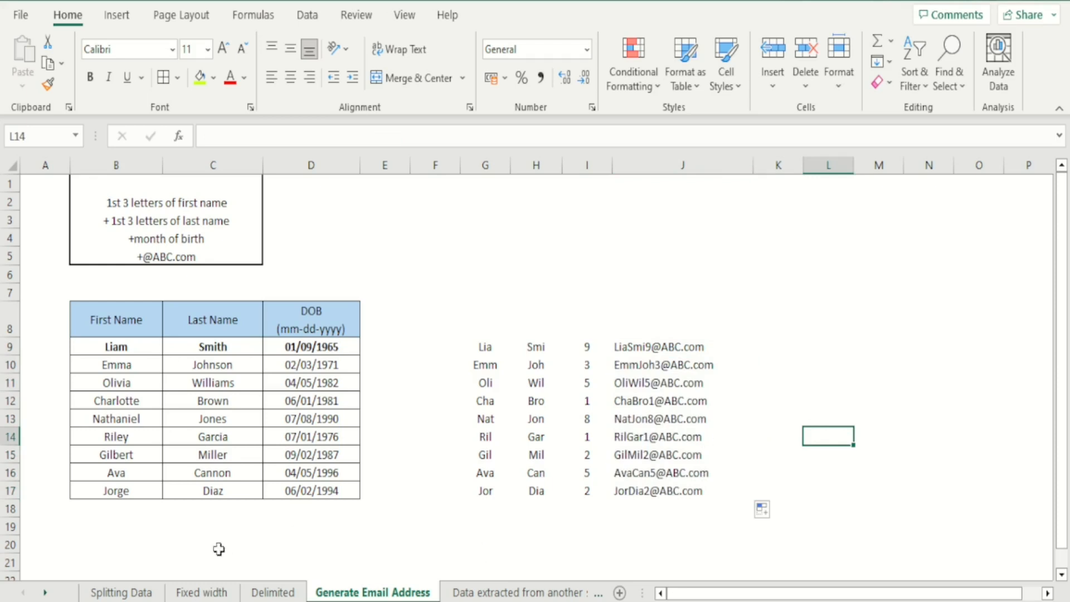
- Open the sheet "Data extracted from another sys" and review the unsplit records in B4:B18
click(46, 594)
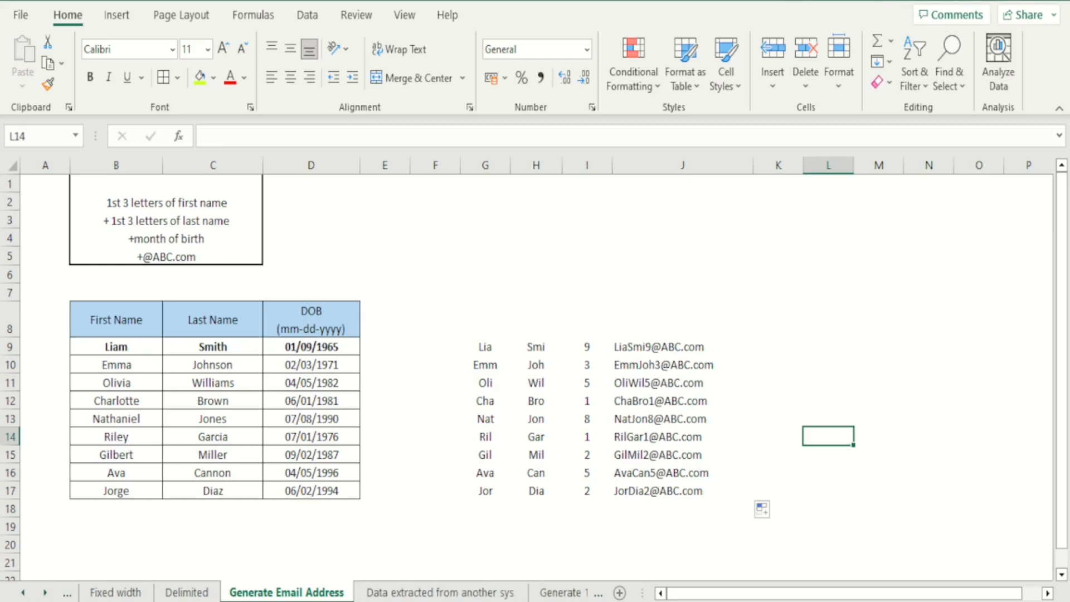
click(46, 593)
click(46, 593)
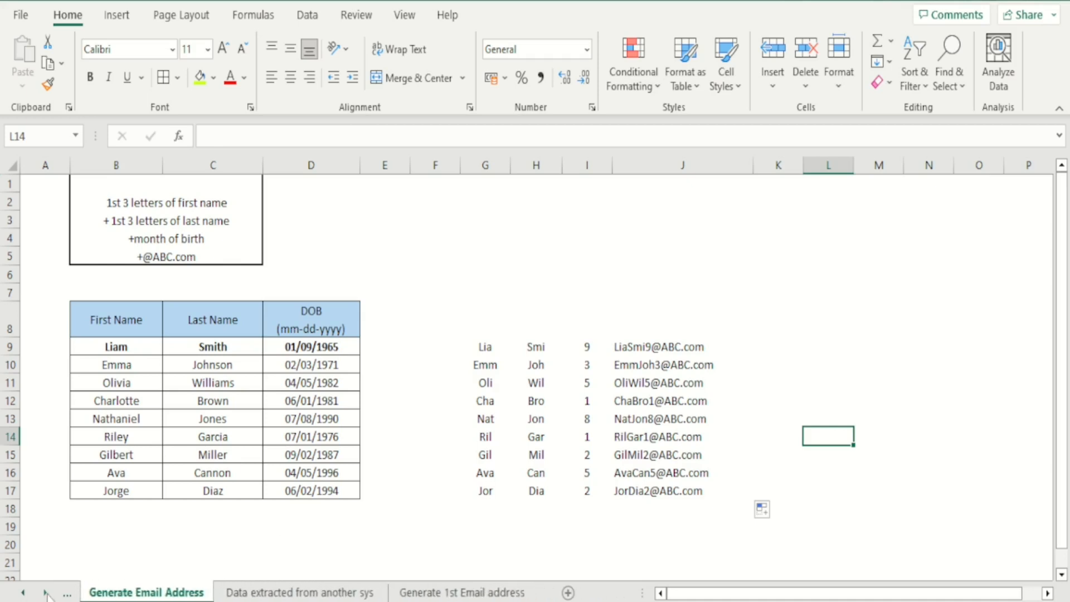
click(299, 592)
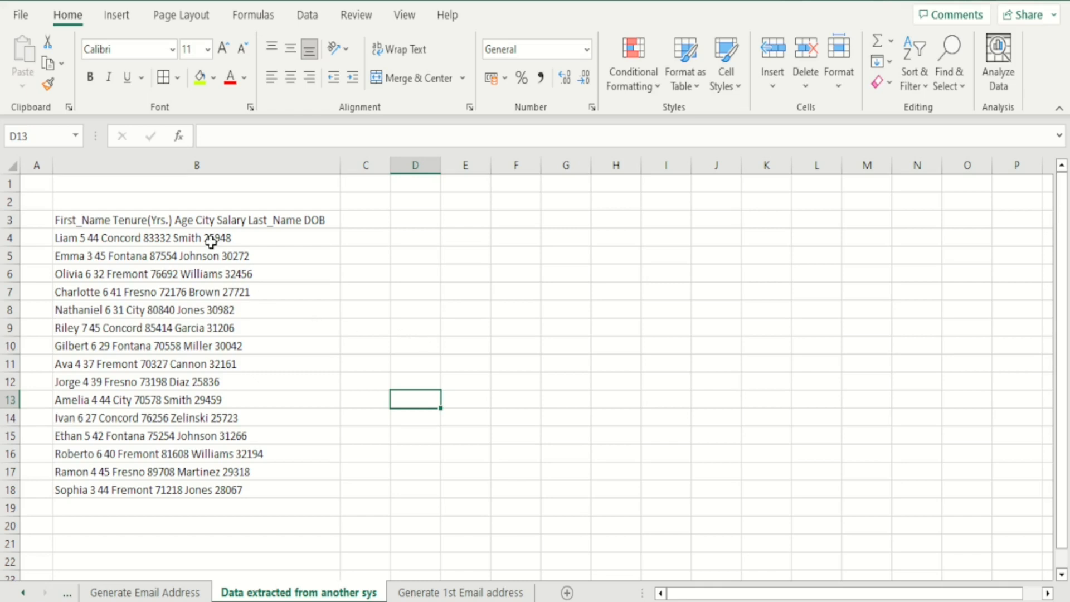
drag(210, 241, 223, 488)
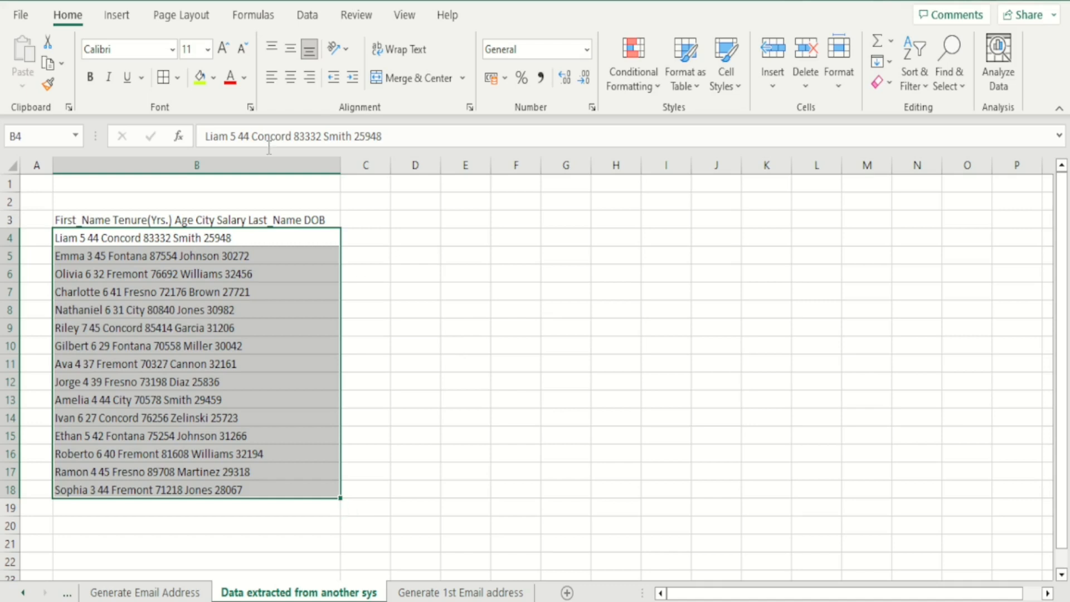
click(393, 316)
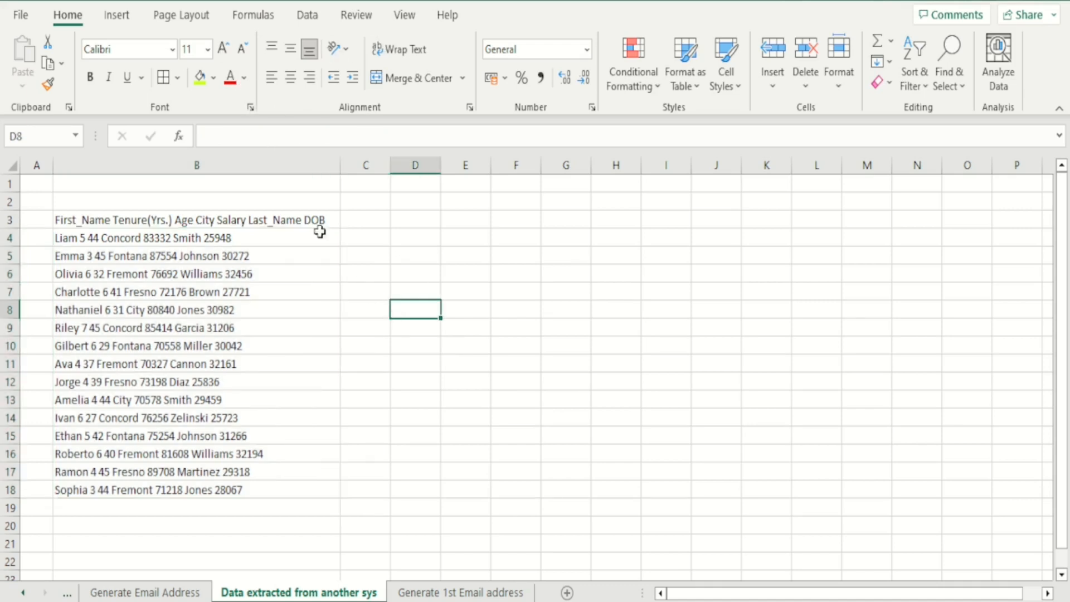
drag(299, 234, 293, 487)
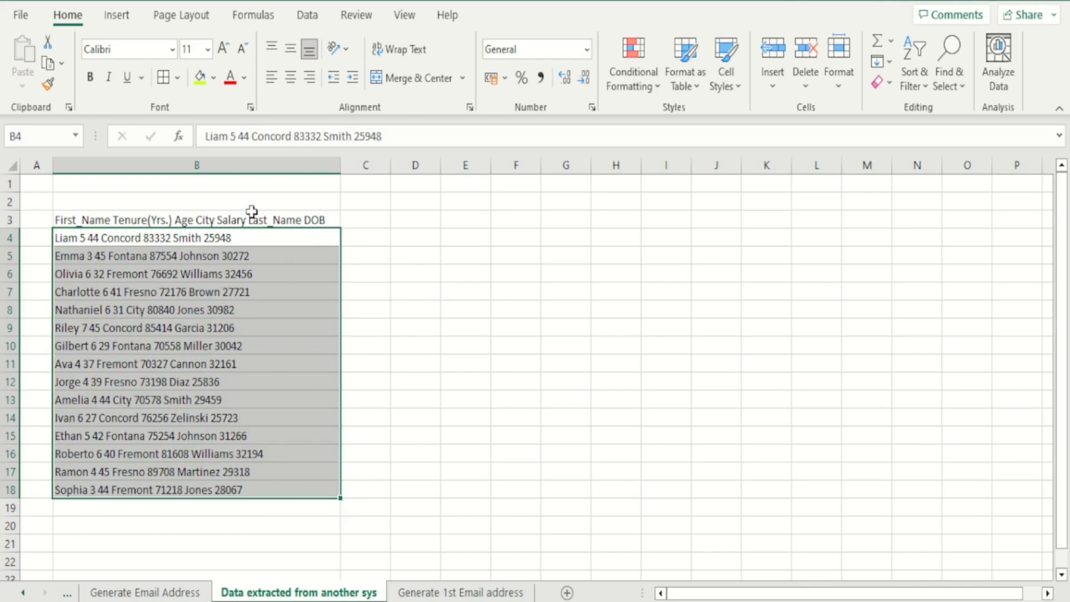
- Start Text to Columns on B3:B18 as delimited data, clearing the Other "/" delimiter and choosing Space instead
drag(249, 217, 256, 490)
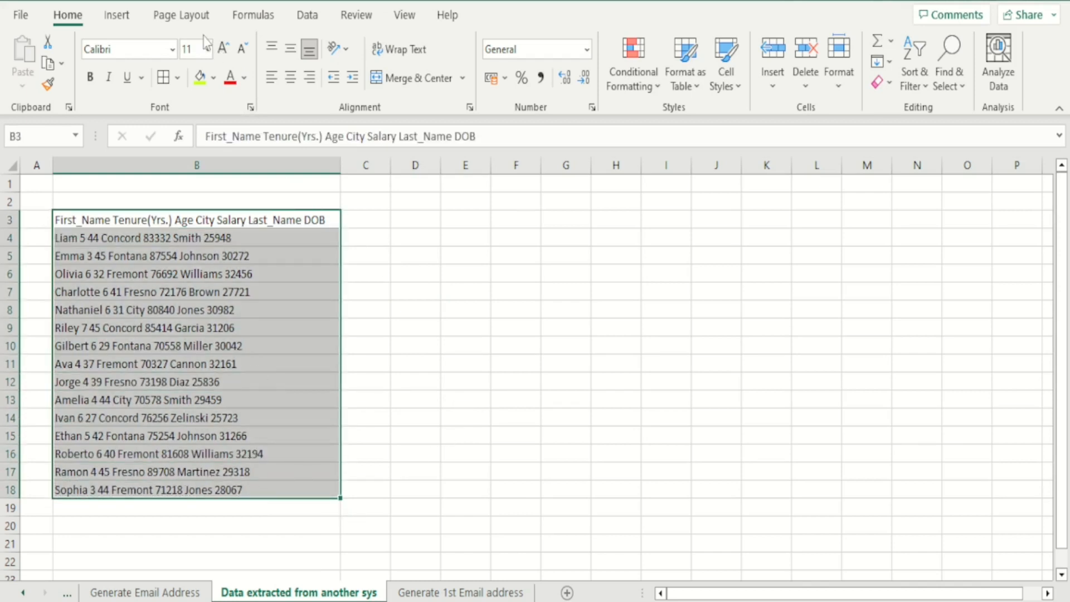
click(310, 17)
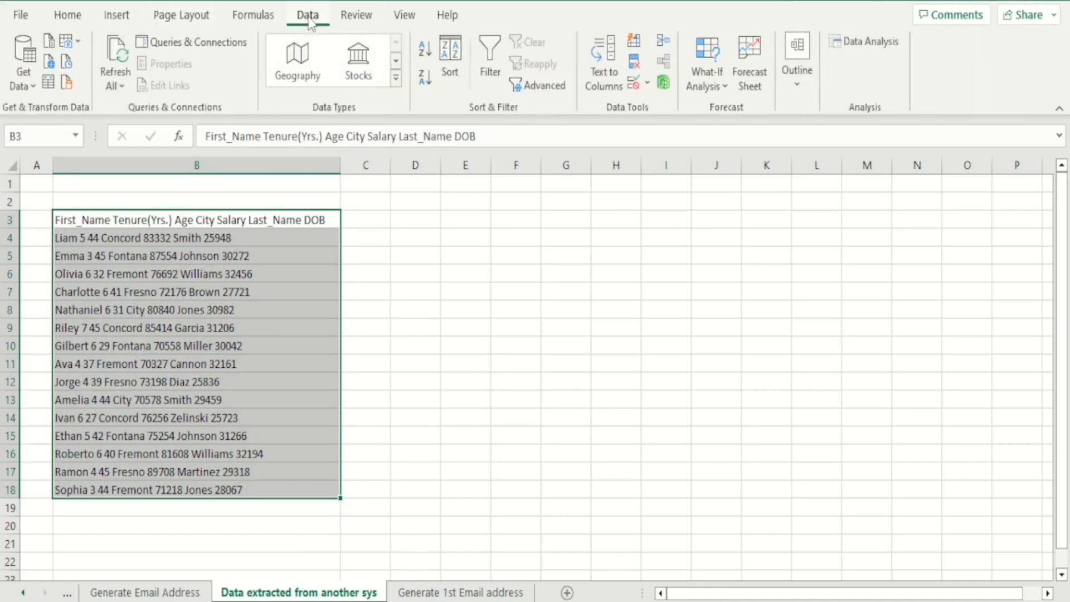
click(603, 86)
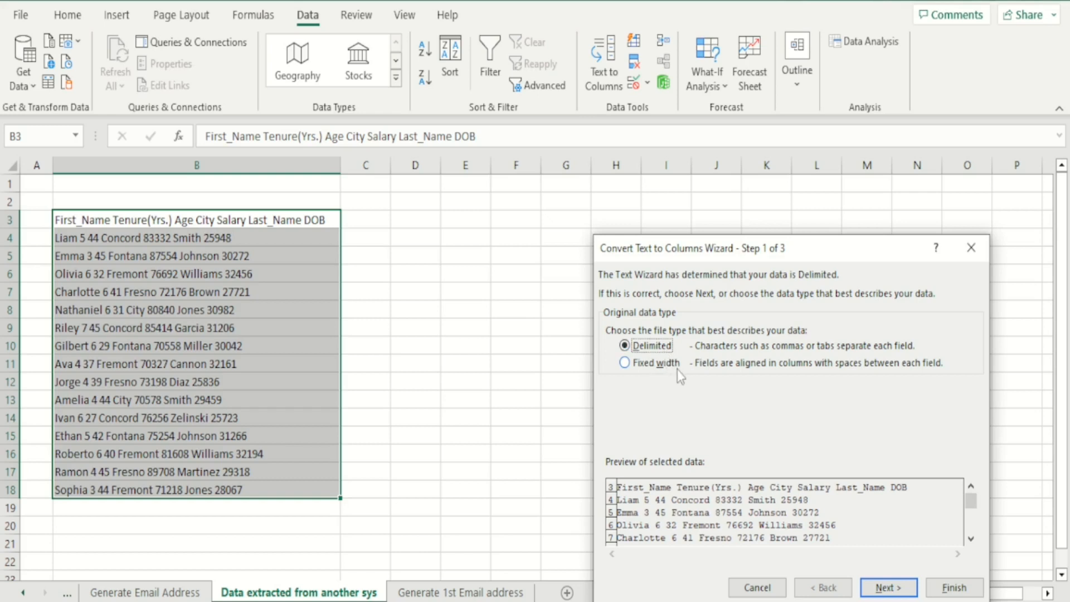
click(888, 587)
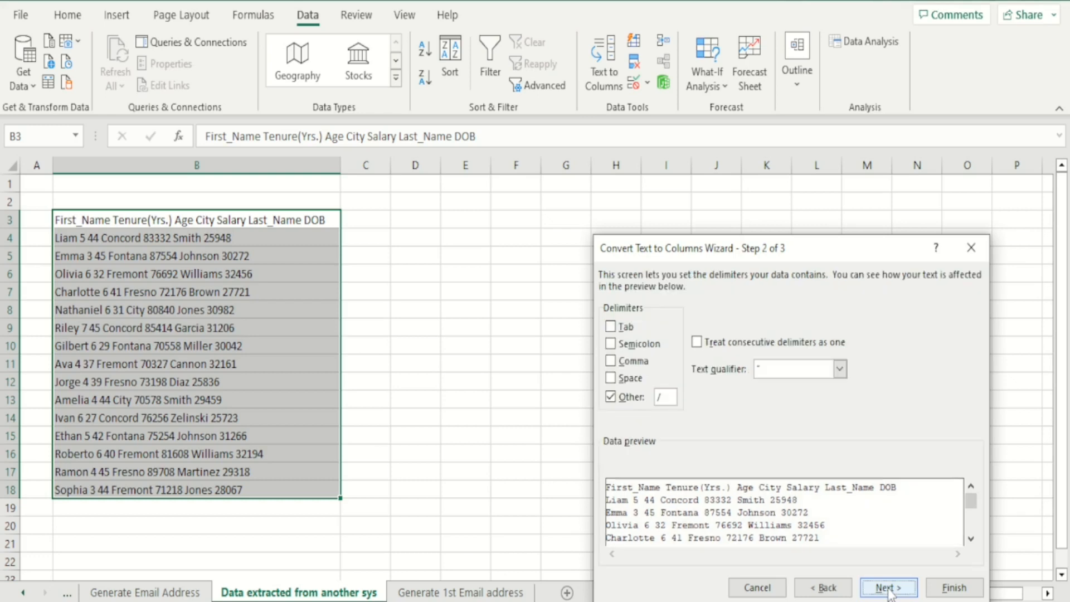
click(613, 397)
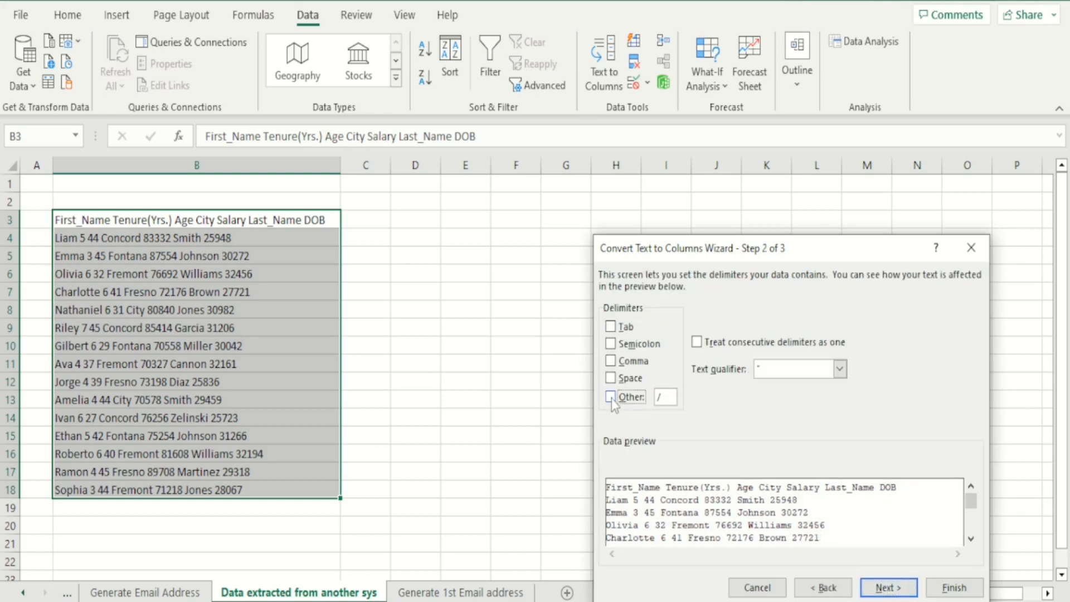
click(671, 396)
key(BackSpace)
click(611, 397)
click(611, 378)
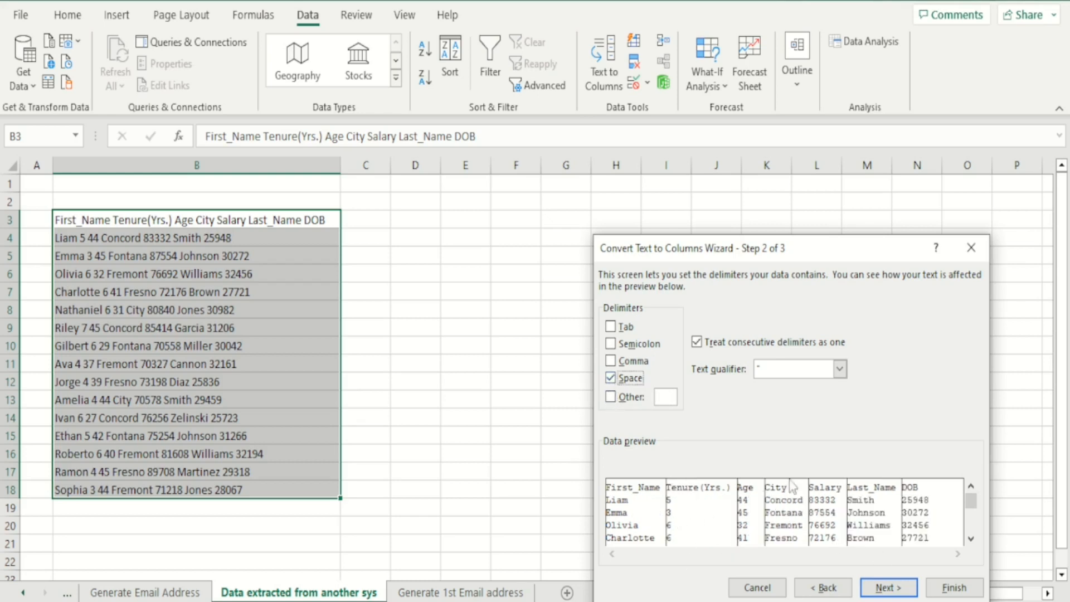
- Set the Text to Columns destination to $D$3 and finish splitting the data
click(886, 588)
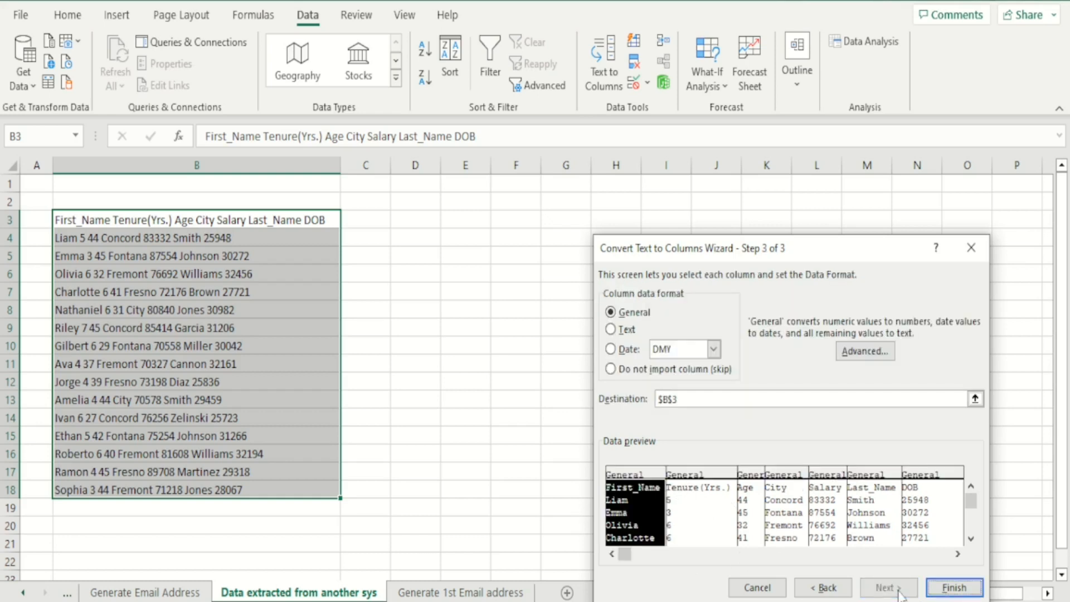
click(668, 399)
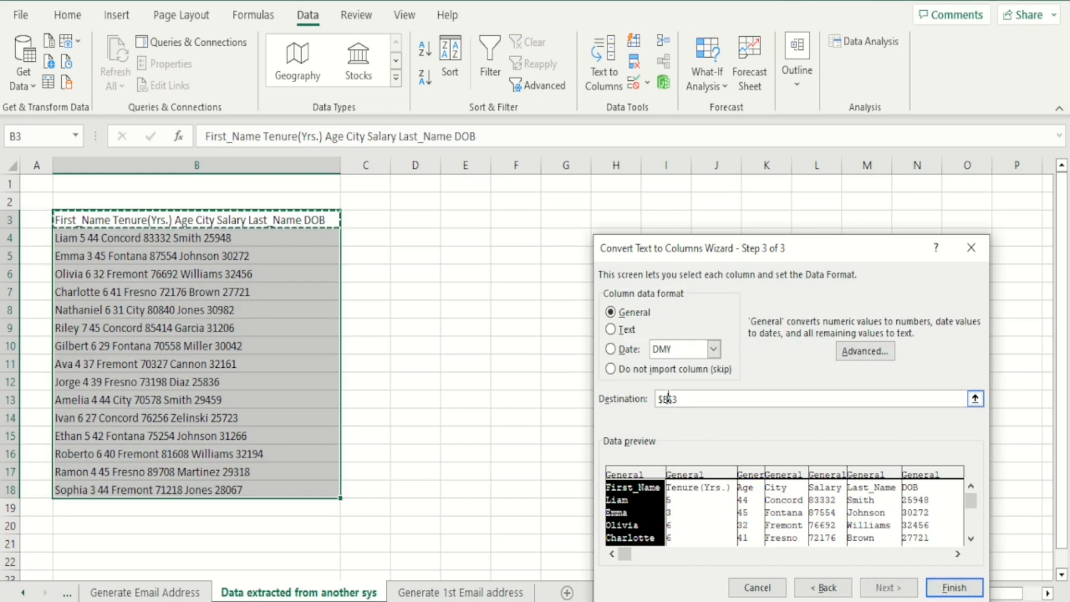
key(BackSpace)
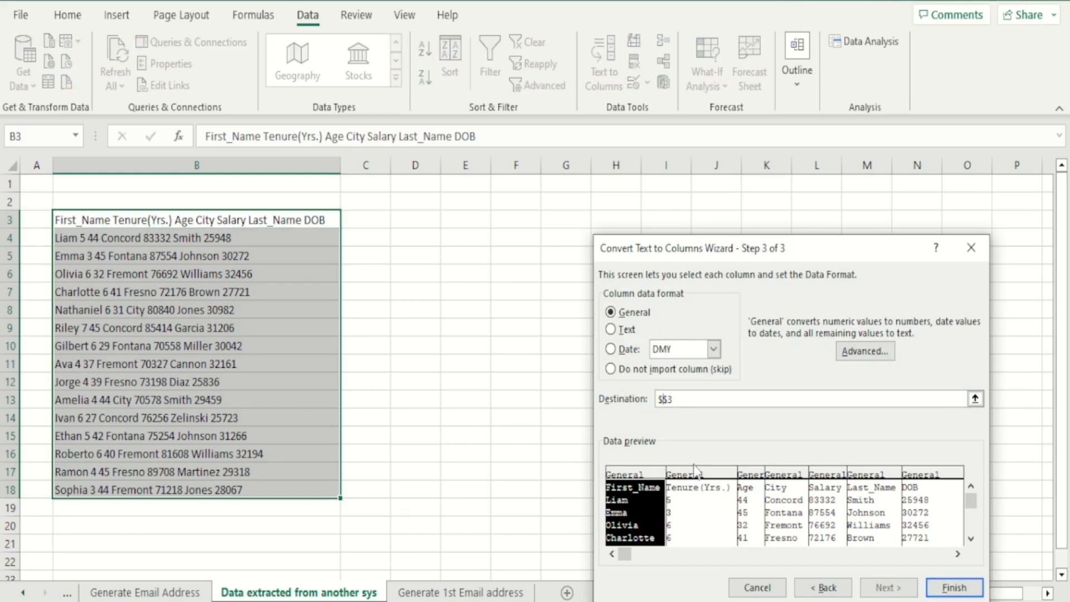
text(D)
click(958, 587)
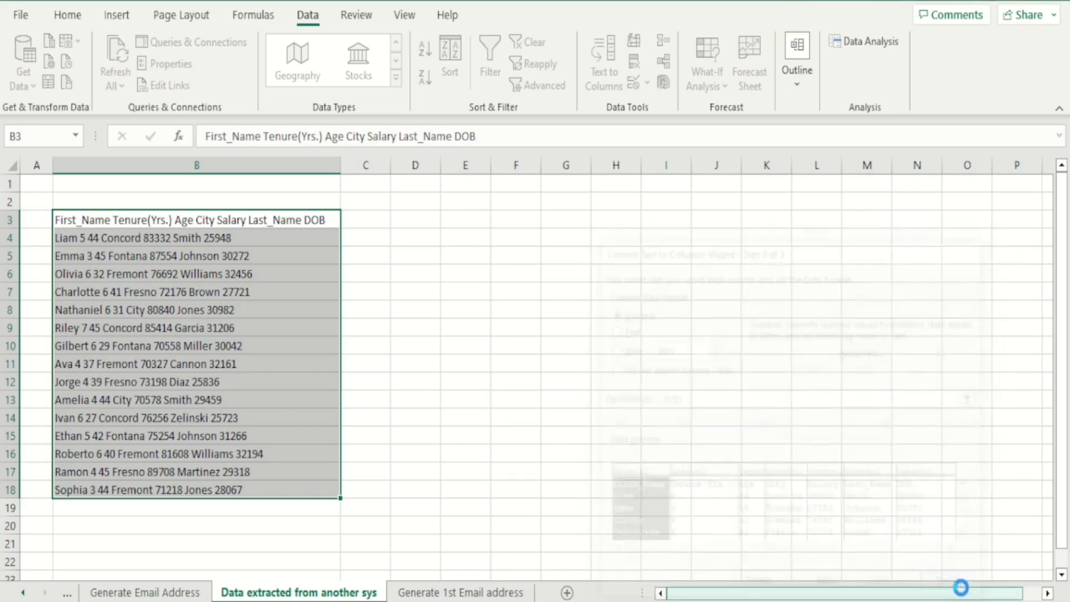
click(827, 347)
- Center the split data in D3:J18 horizontally and fit the First_Name column to its contents
drag(434, 221, 742, 499)
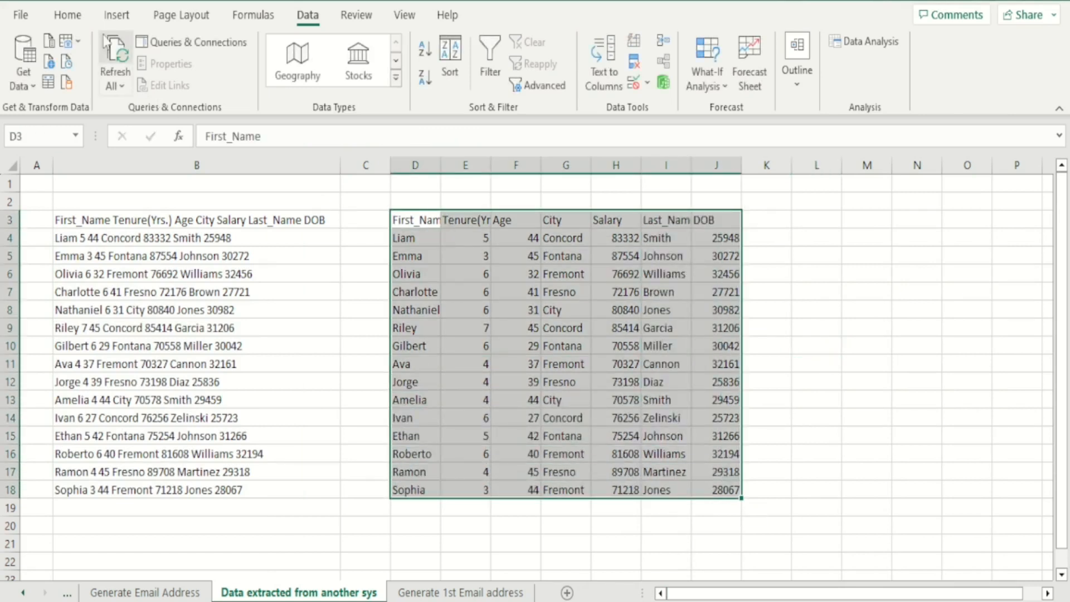
click(68, 16)
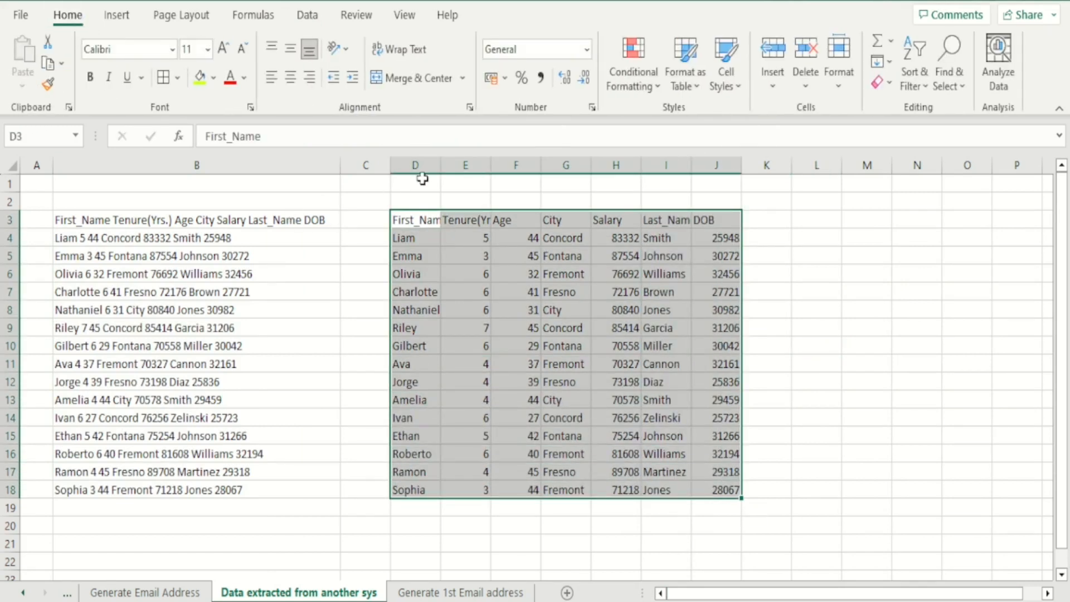
double_click(440, 165)
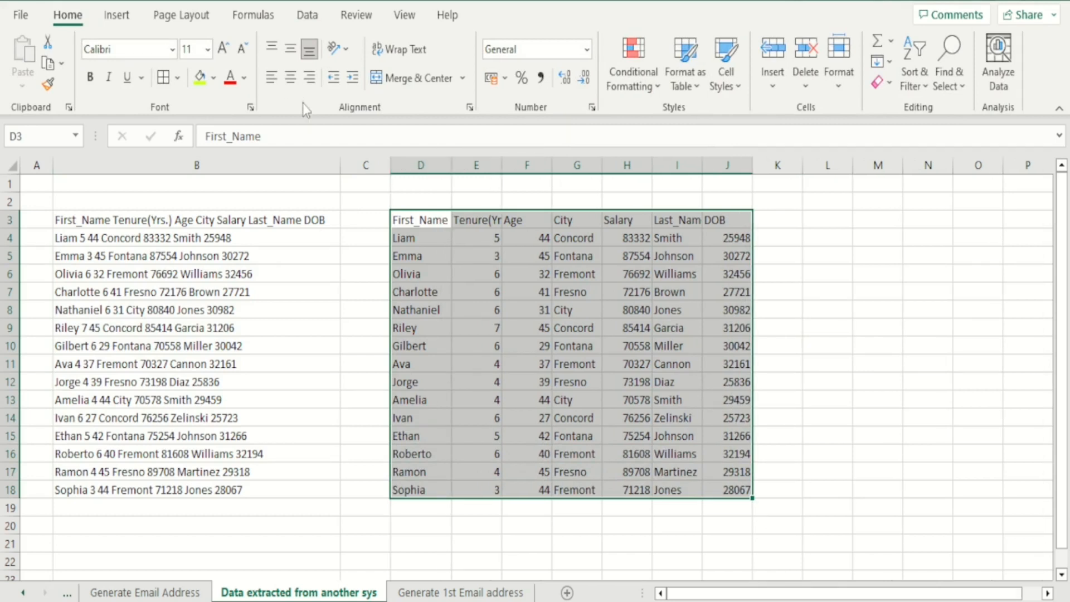
click(293, 80)
click(794, 338)
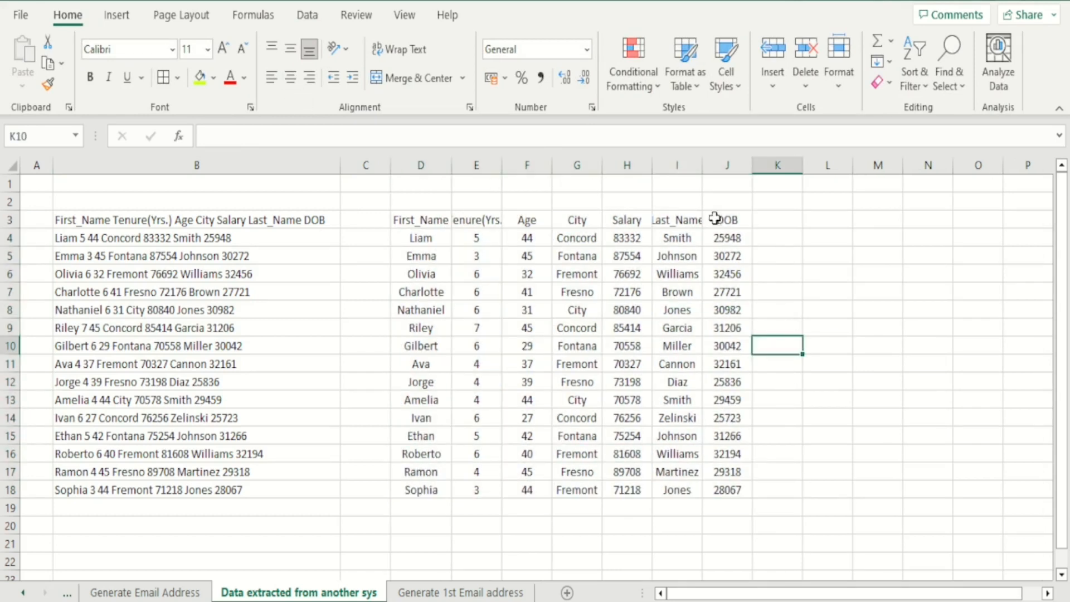
- Fit the Last_Name and Tenure(Yrs.) columns to their contents and check the split table in D3:J18
double_click(702, 165)
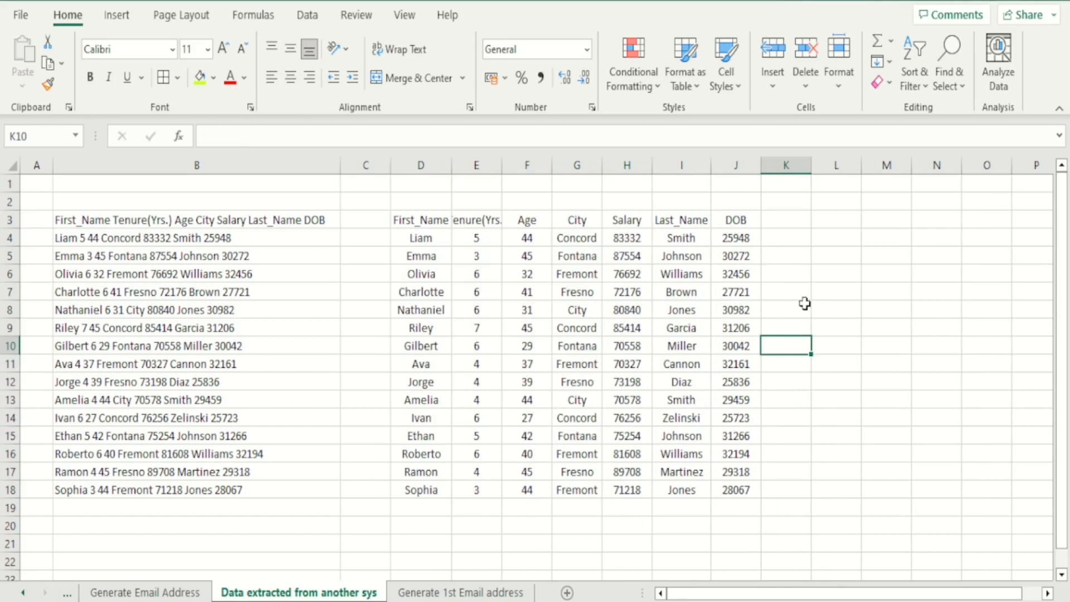
double_click(501, 165)
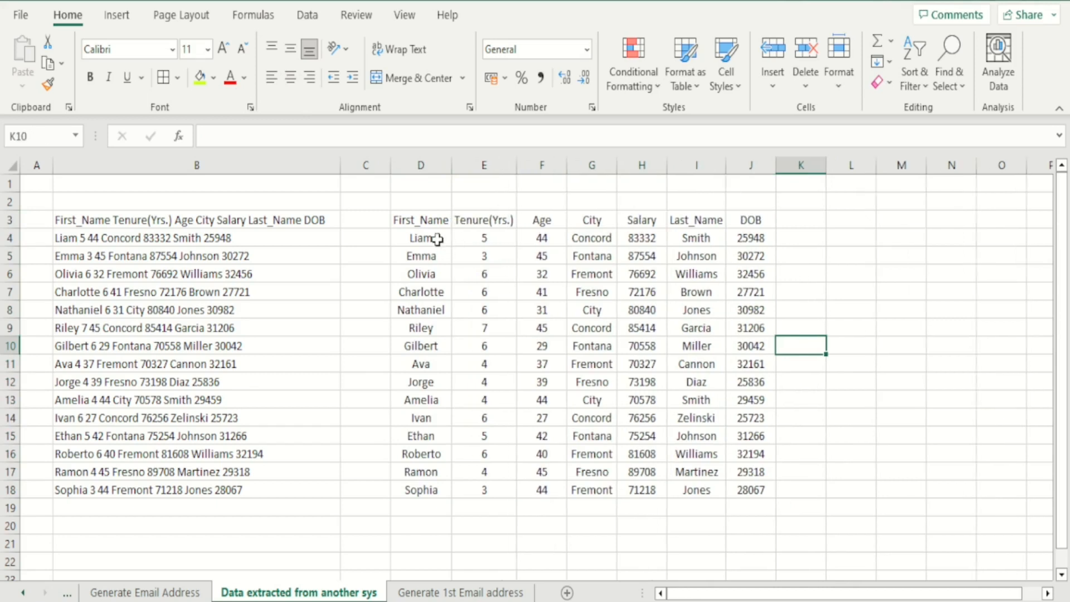
drag(428, 222, 727, 486)
click(829, 401)
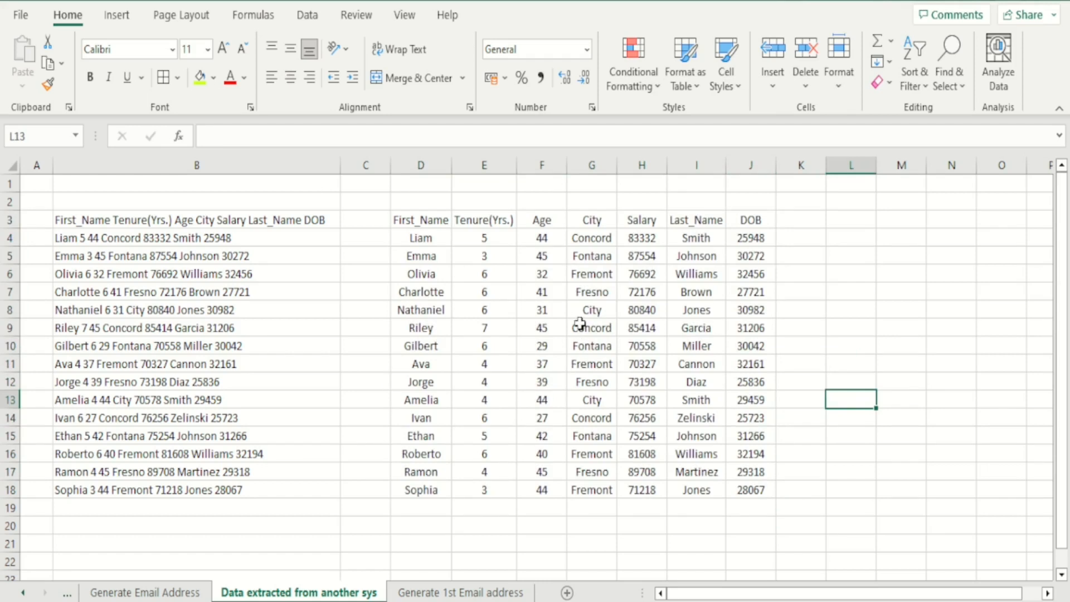
- Open the sheet "Generate 1st Email address" and select the empty cell G3
click(424, 595)
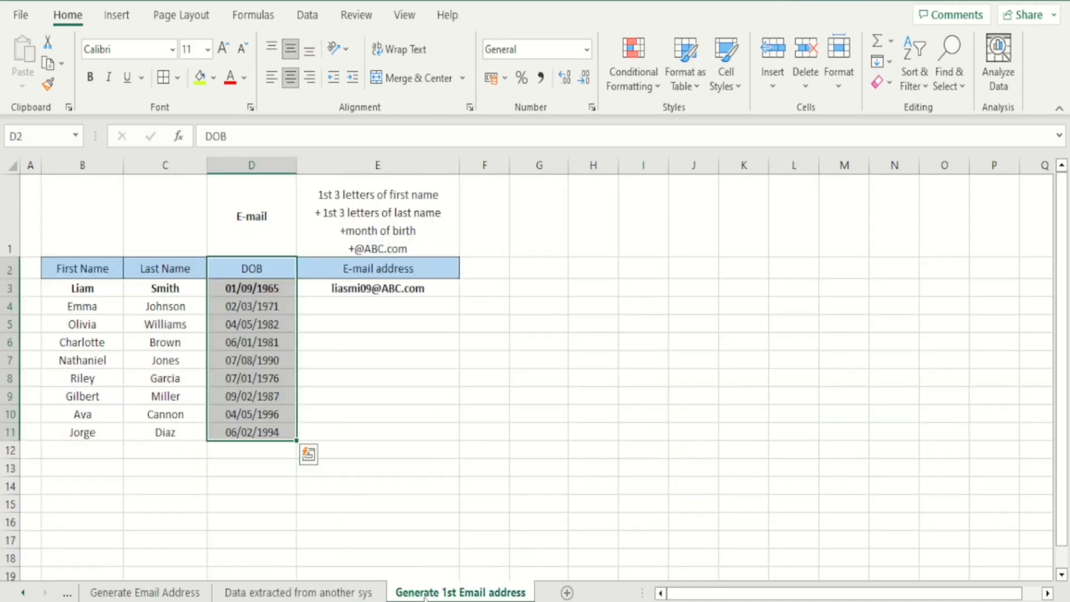
click(533, 291)
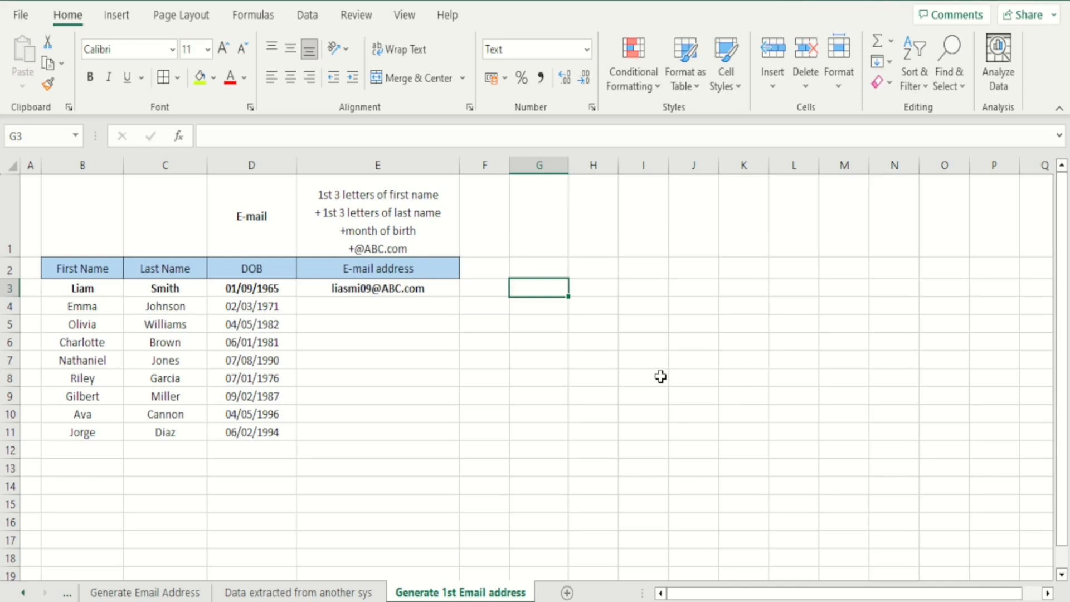
key(Right)
key(Right)
key(Up)
key(Down)
key(Left)
key(Left)
key(Left)
key(Down)
key(Left)
key(Left)
key(Up)
key(Up)
key(Right)
key(Down)
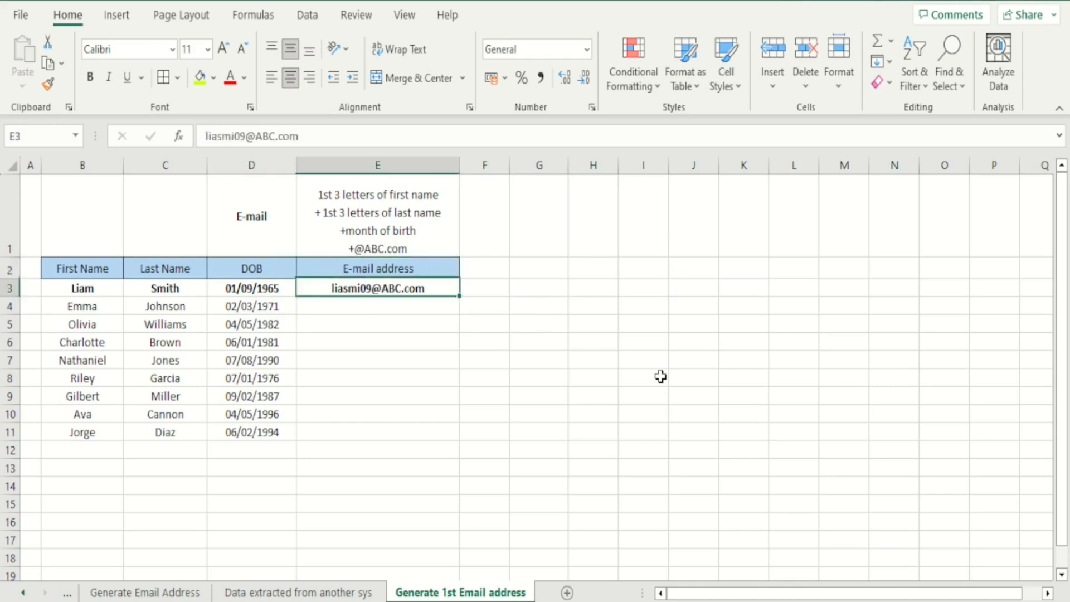
- Enter a sample first name in the empty cell L3 and fit column L to its contents
key(Down)
key(Right)
key(Right)
key(Right)
key(Right)
key(Right)
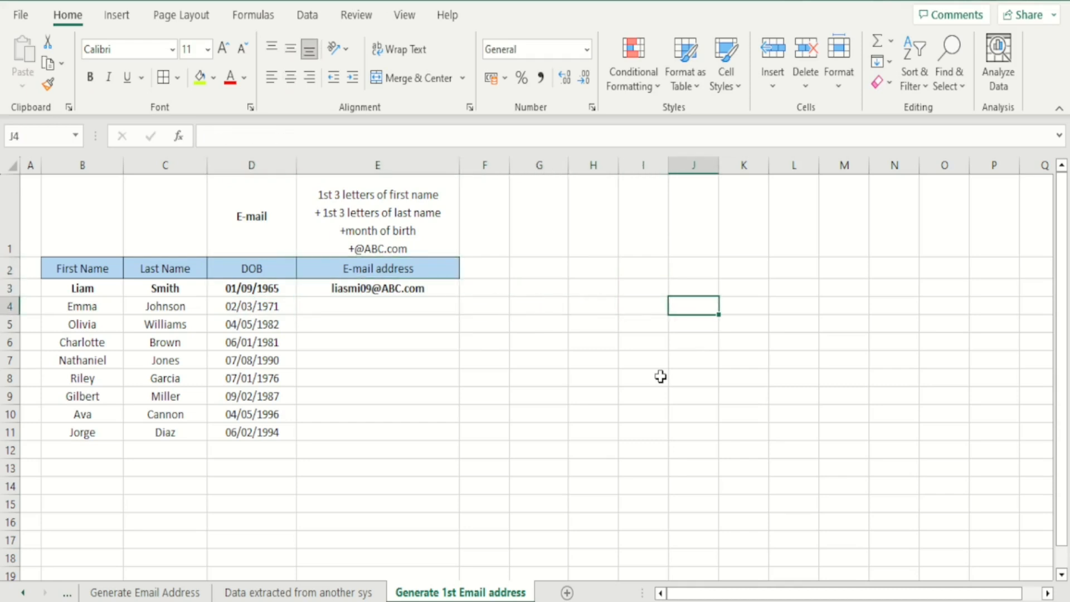
key(Right)
key(Up)
key(Right)
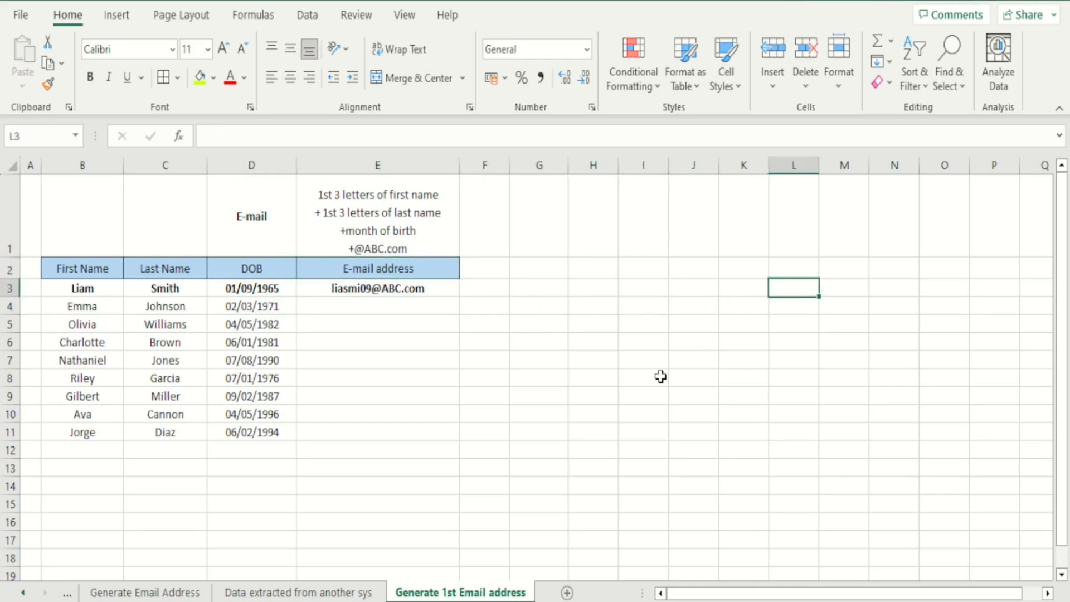
text(Alex)
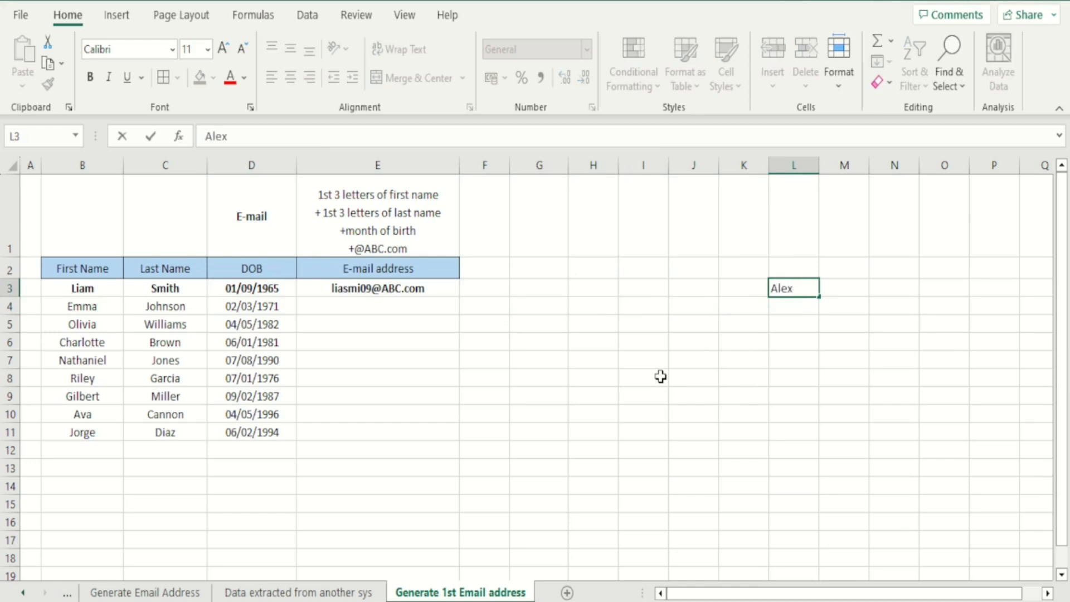
text(ander)
key(Return)
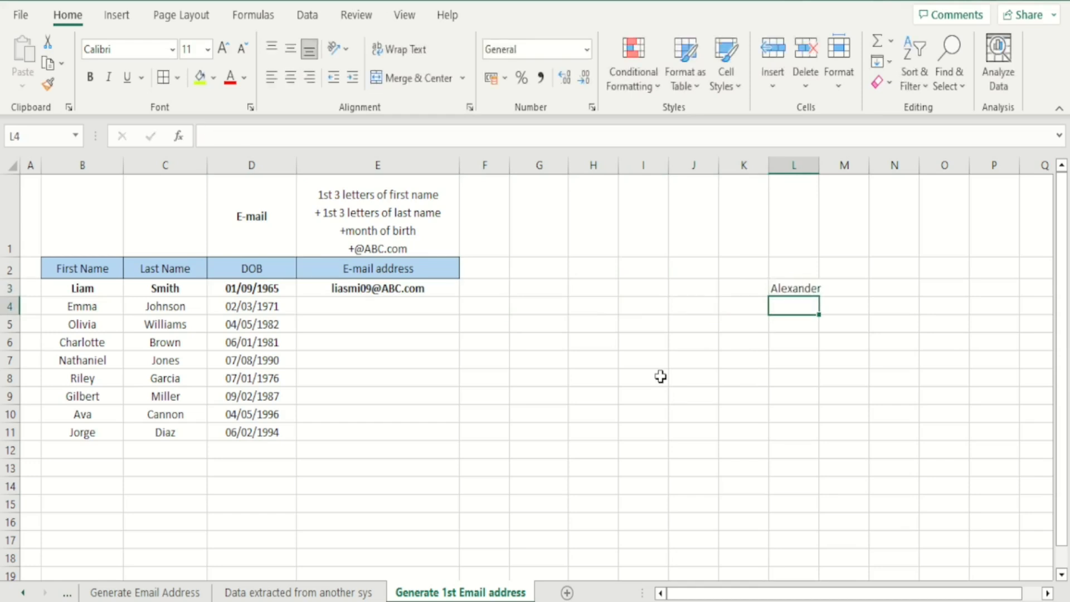
double_click(821, 172)
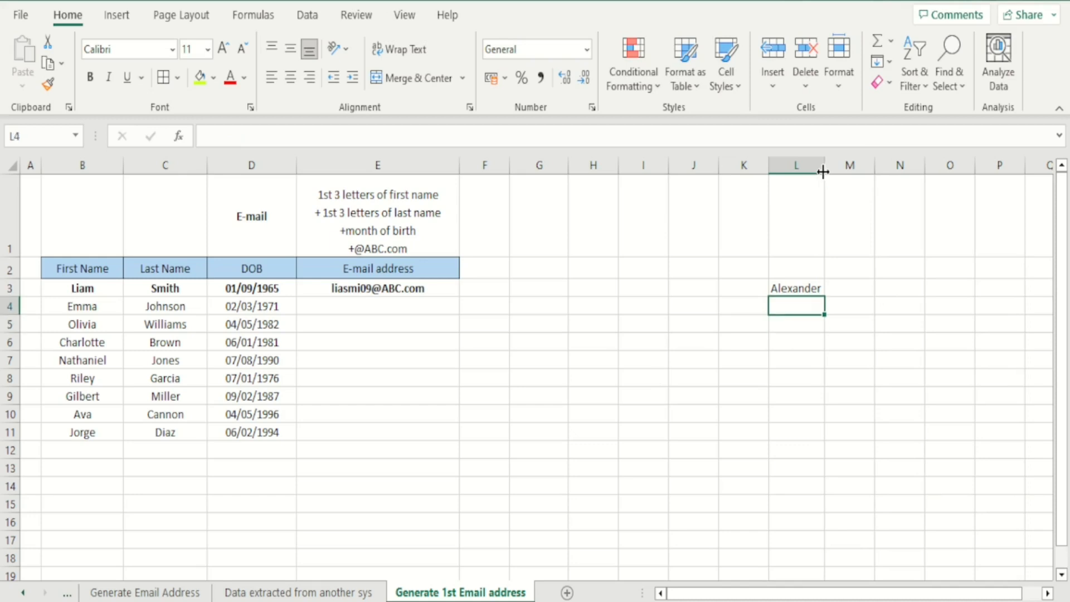
- Extract the first three characters of L3 in cell L4 with the formula =LEFT(L3,3)
text(=)
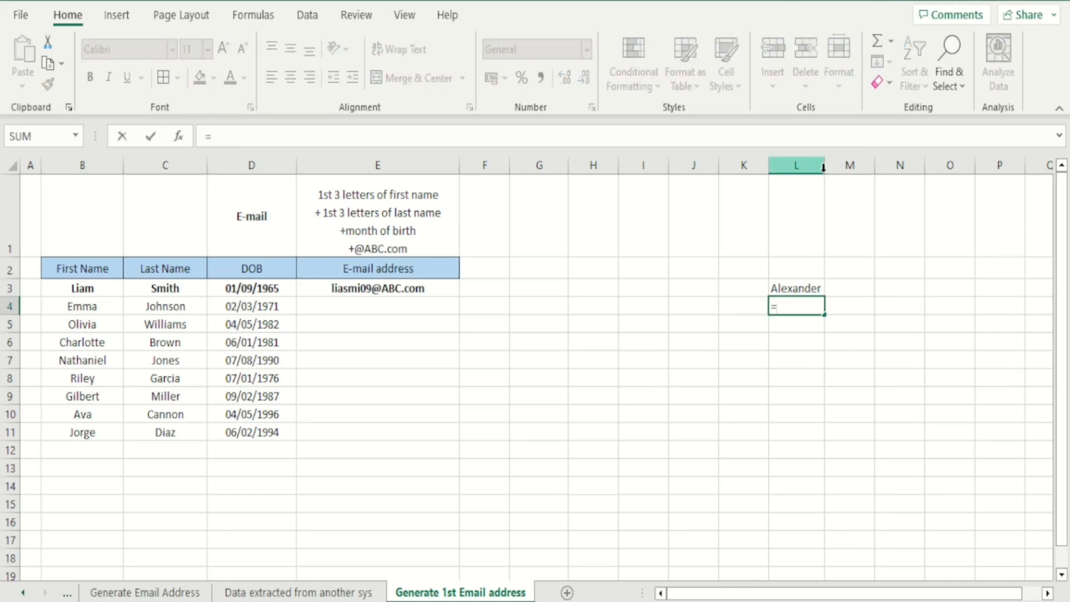
text(left)
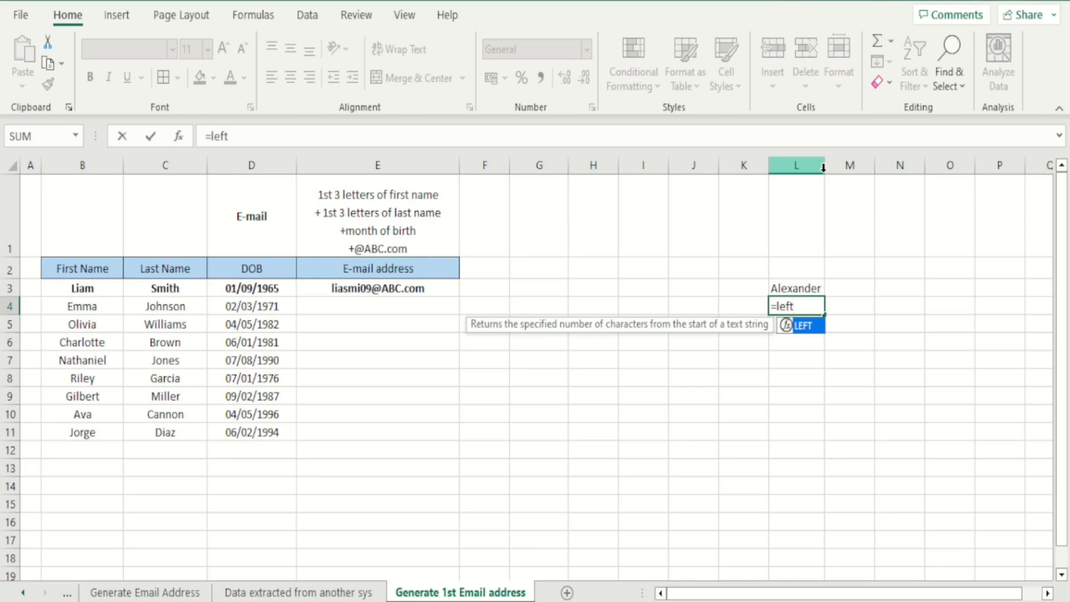
text(()
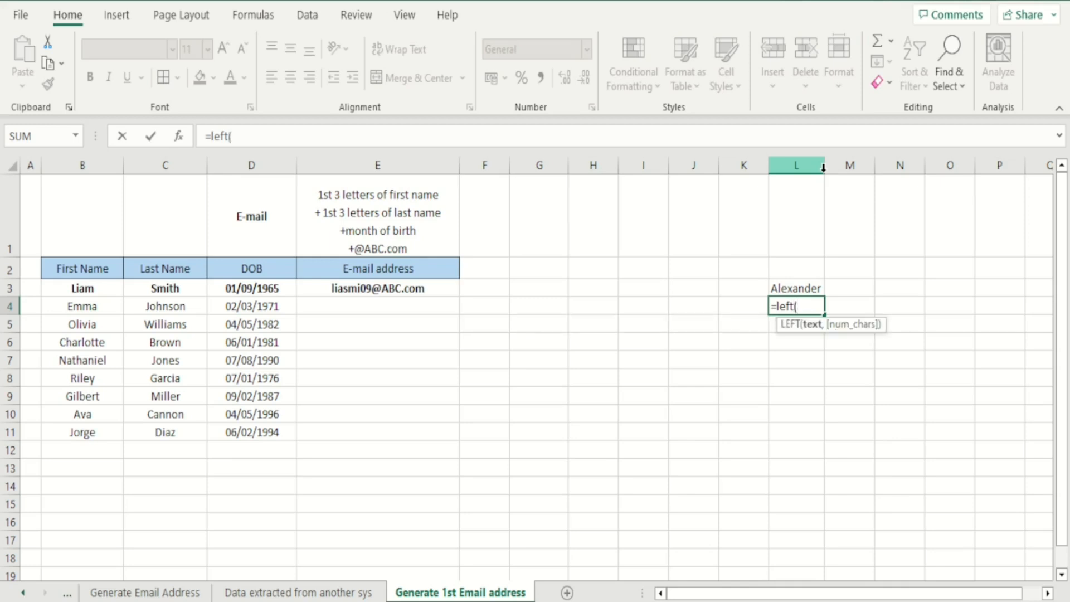
click(806, 287)
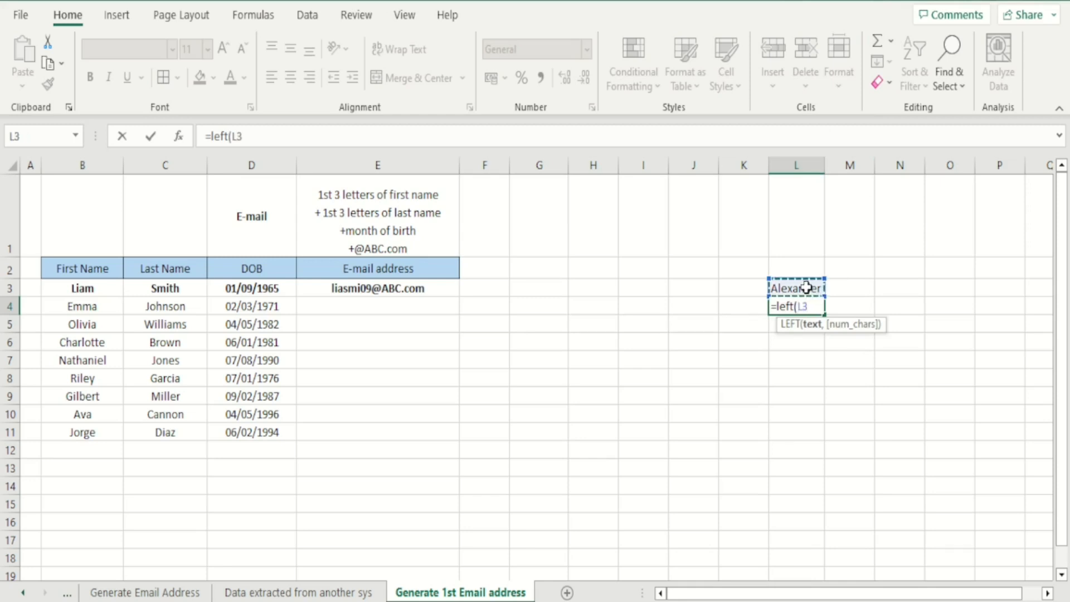
text(,)
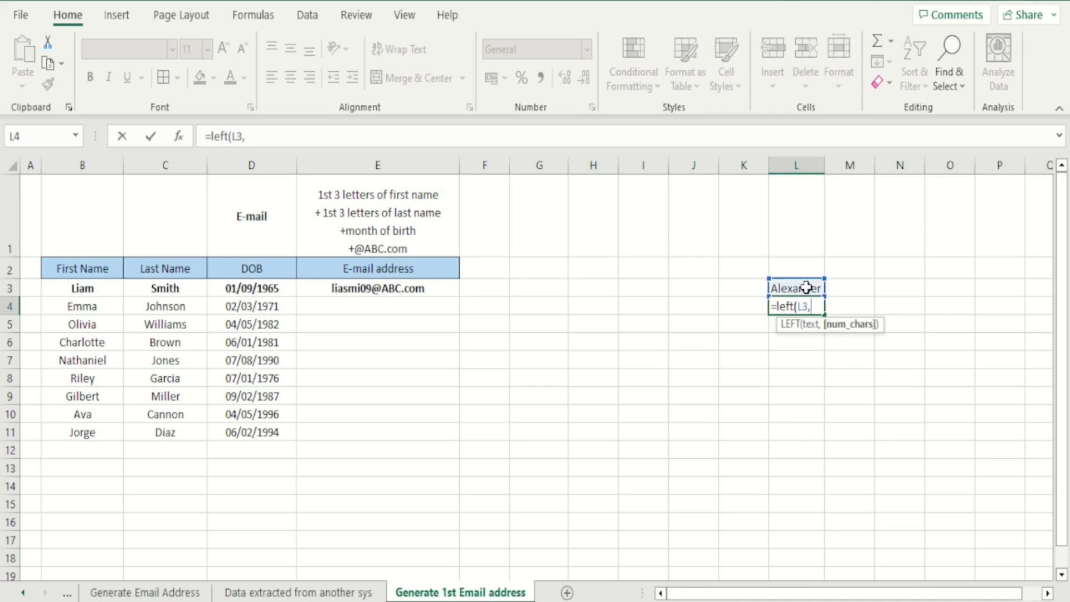
text(3))
key(Return)
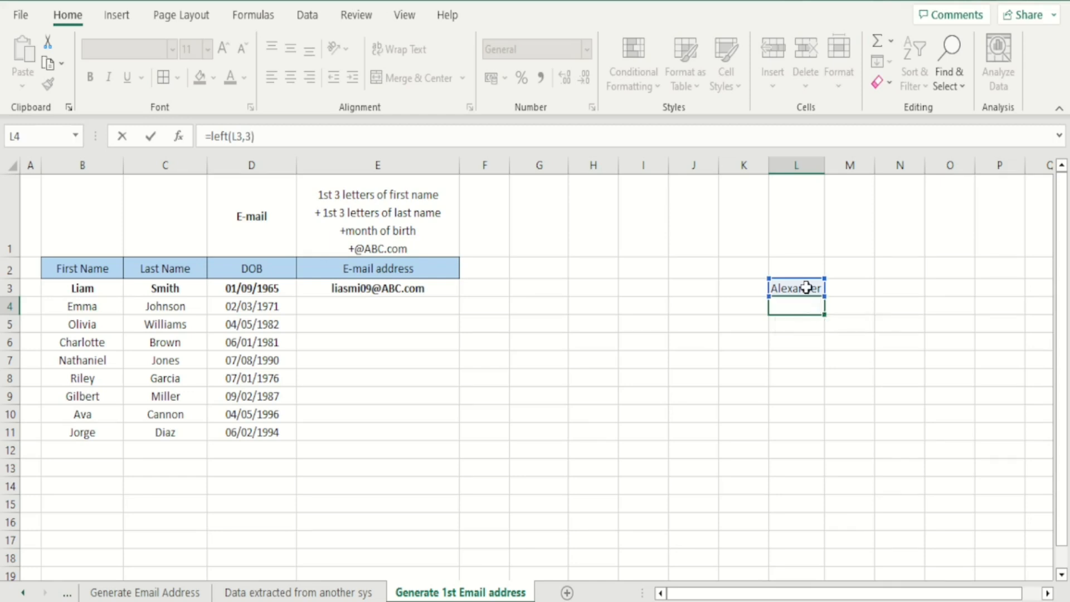
key(Up)
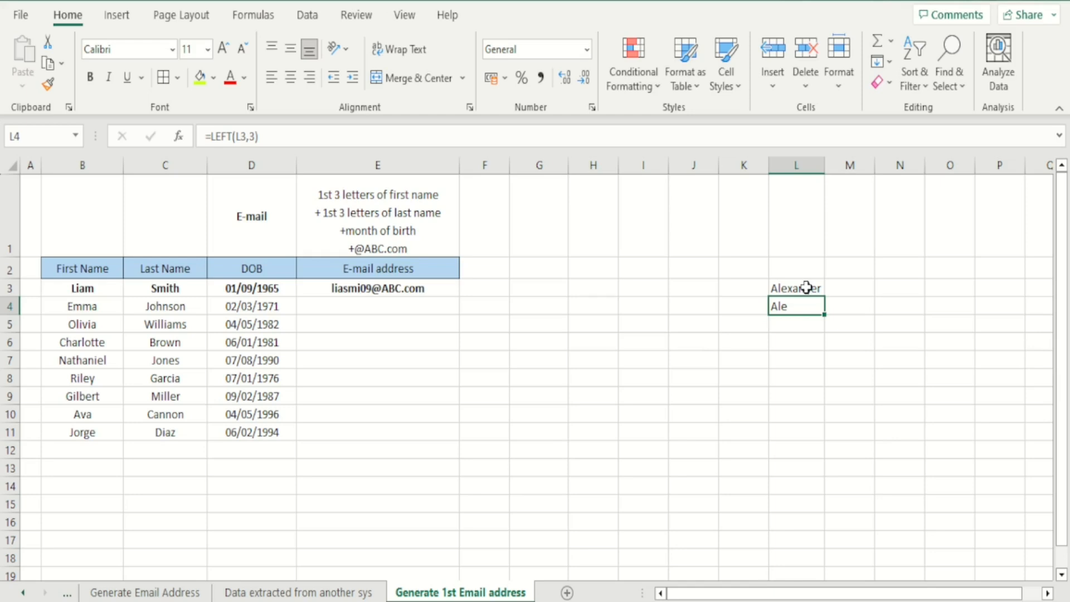
- Extract the first five characters of L3 in cell L5 with the formula =LEFT(L3,5)
key(Down)
text(=l)
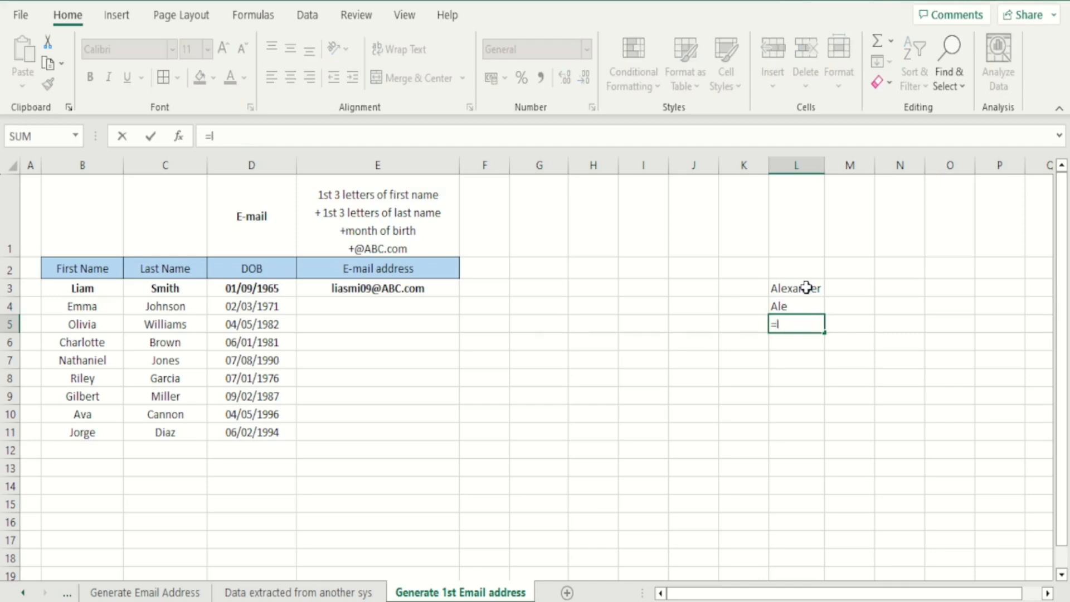
text(eft()
click(806, 287)
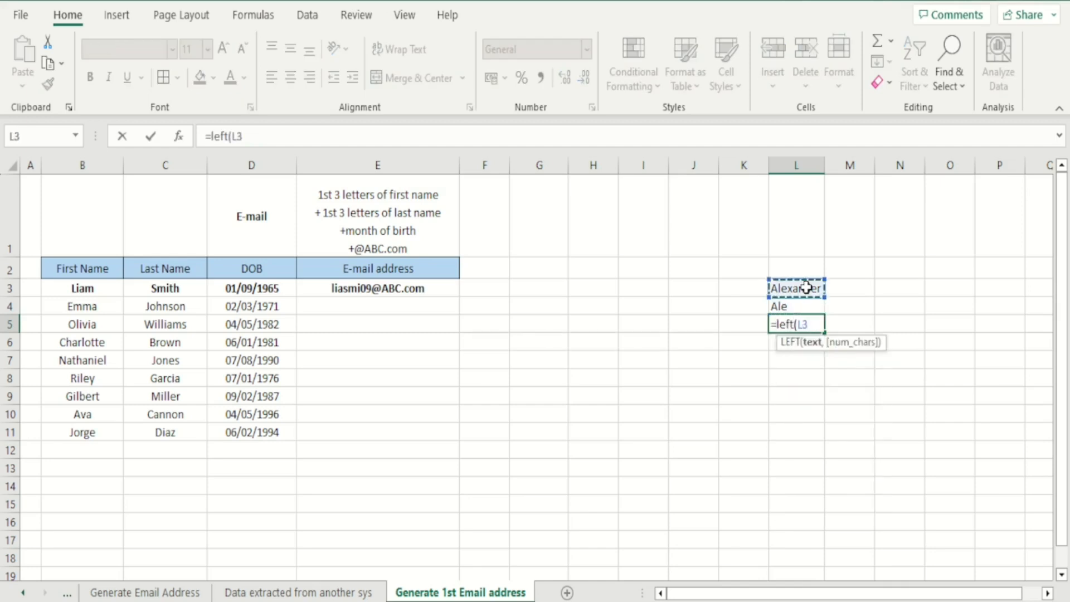
text(,5)
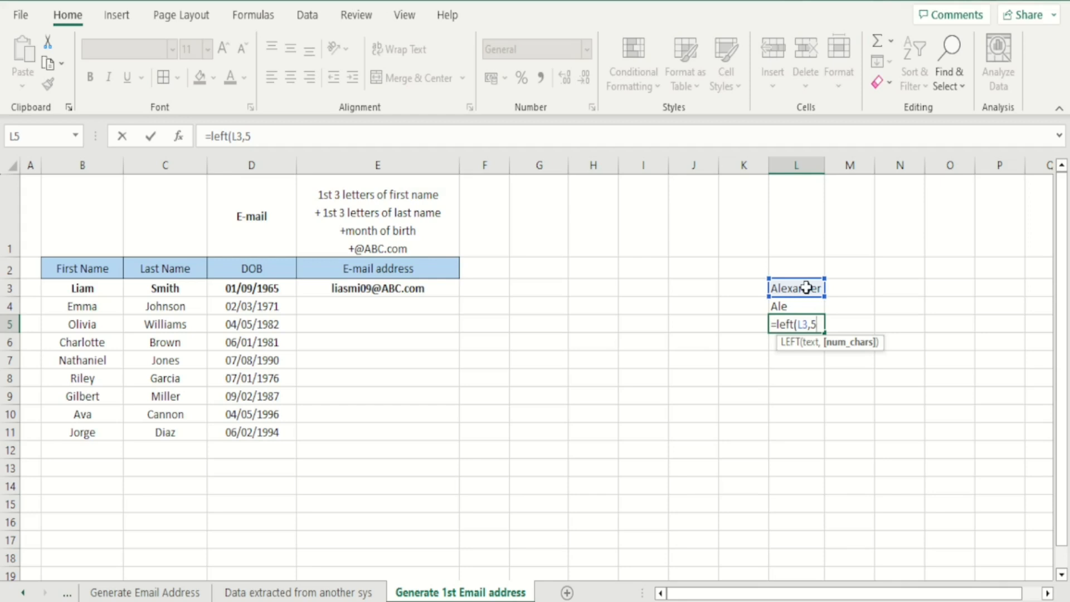
text())
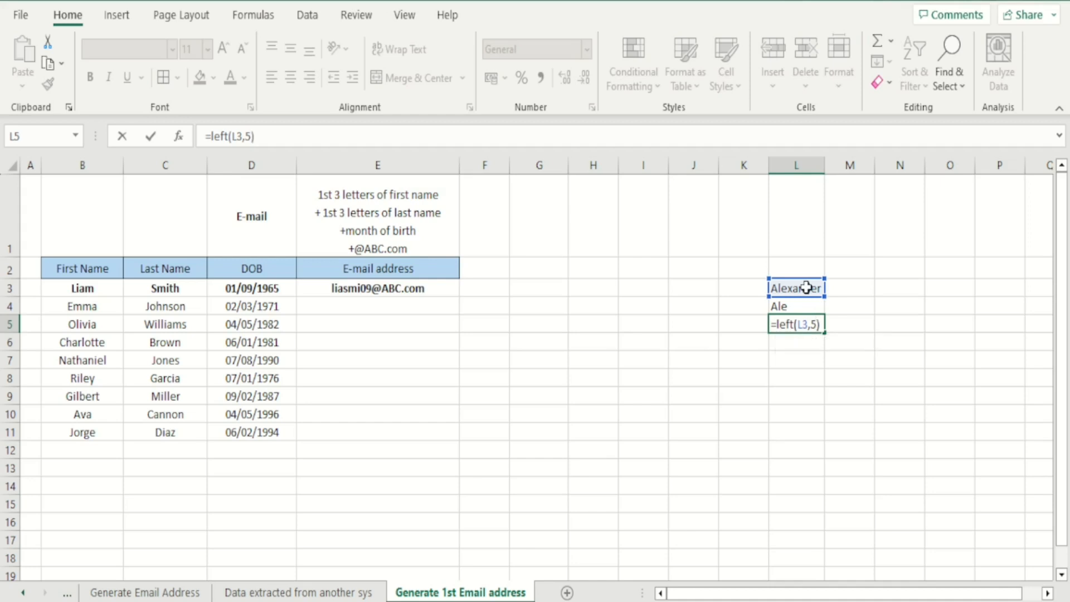
key(Return)
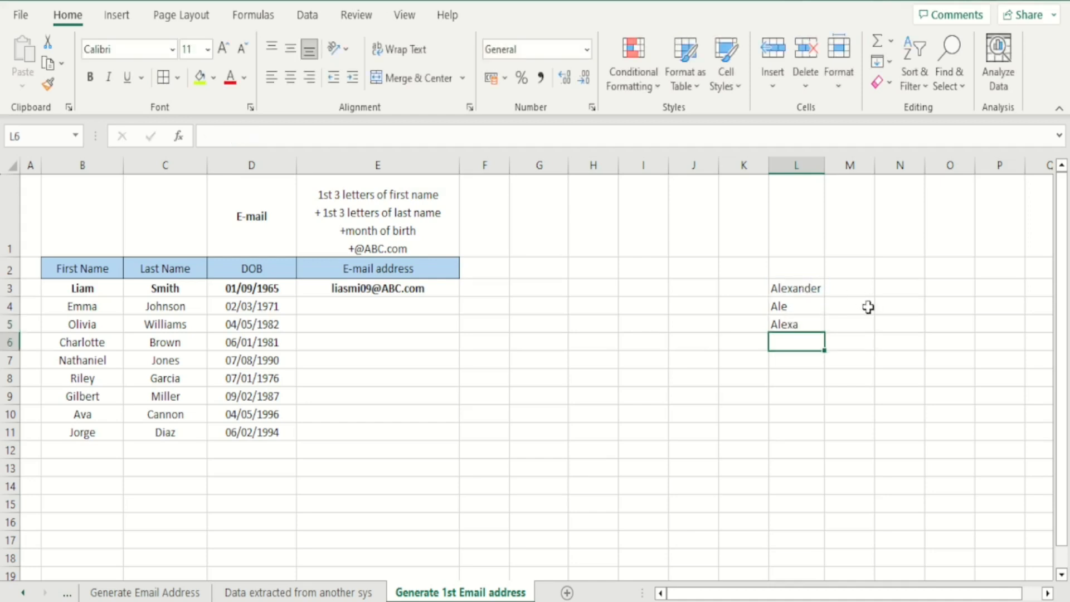
- Extract the last character of L3 in cell L6 with the formula =RIGHT(L3,1)
text(=r)
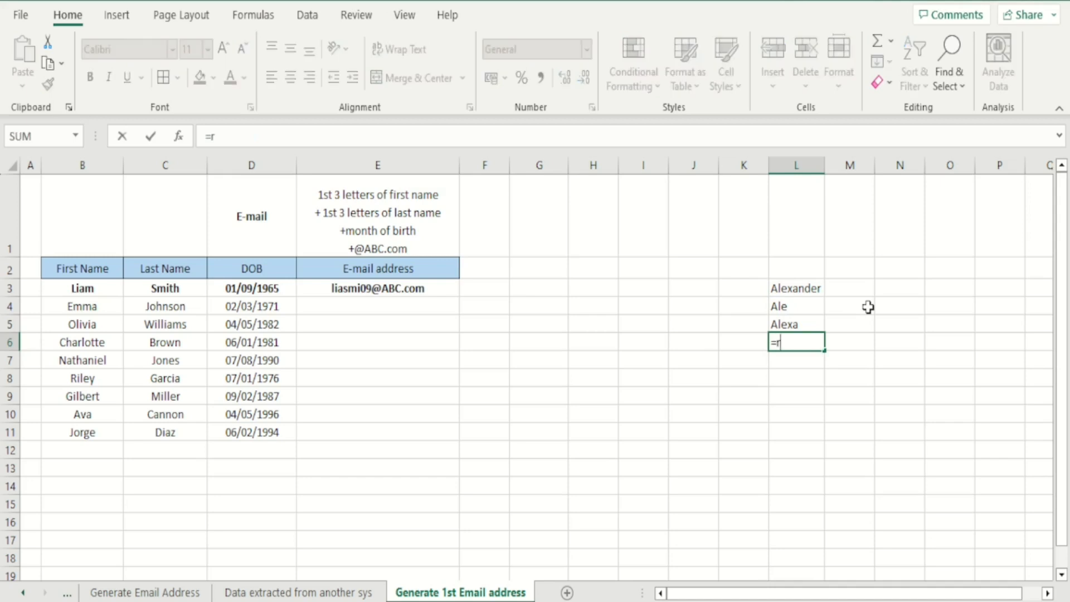
text(ight)
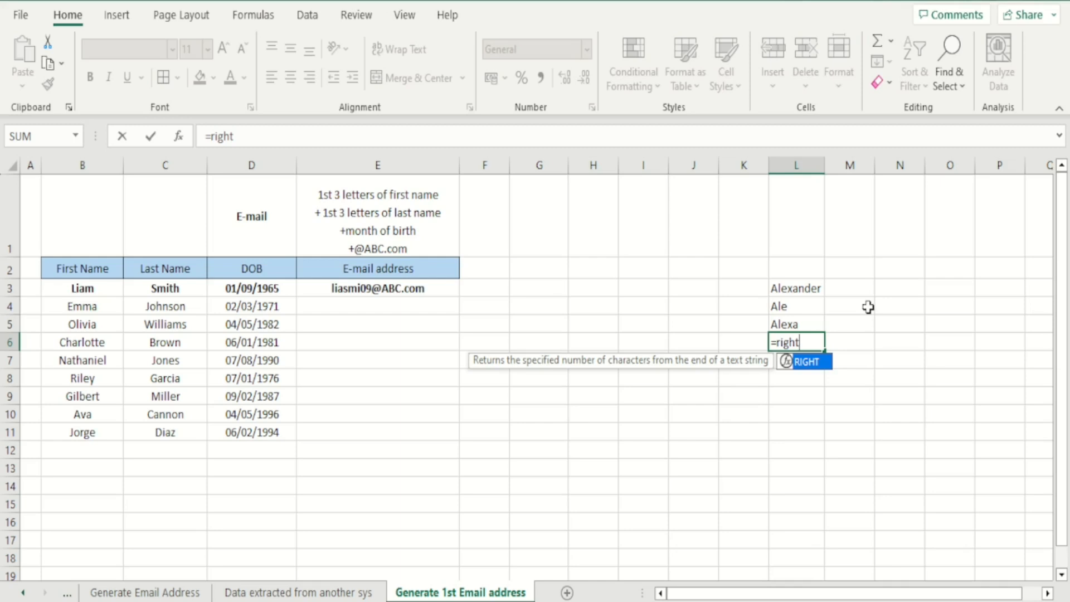
text((1))
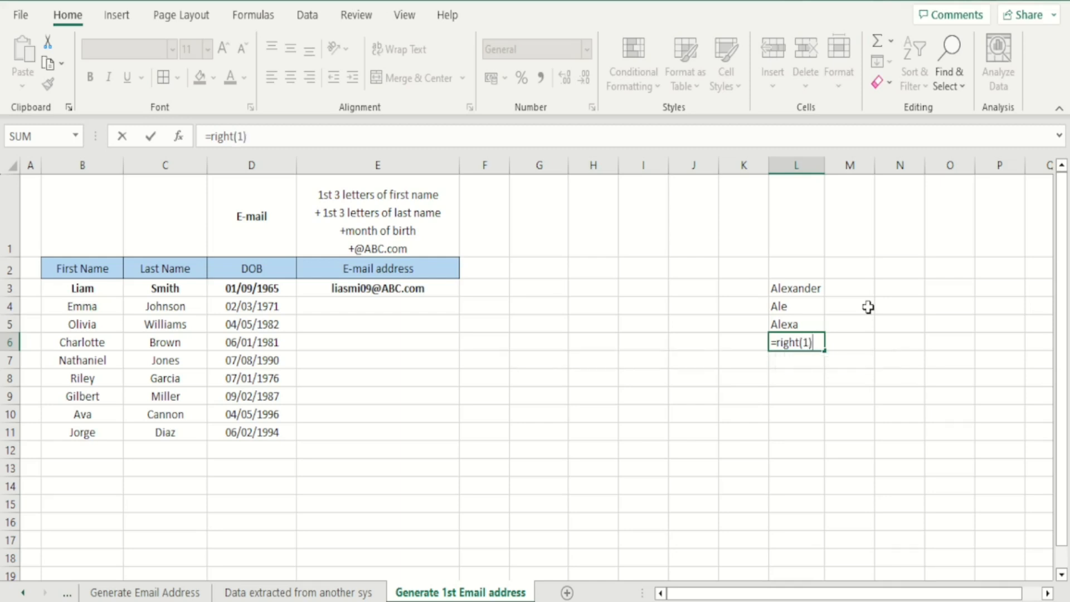
key(BackSpace)
key(BackSpace)
click(805, 287)
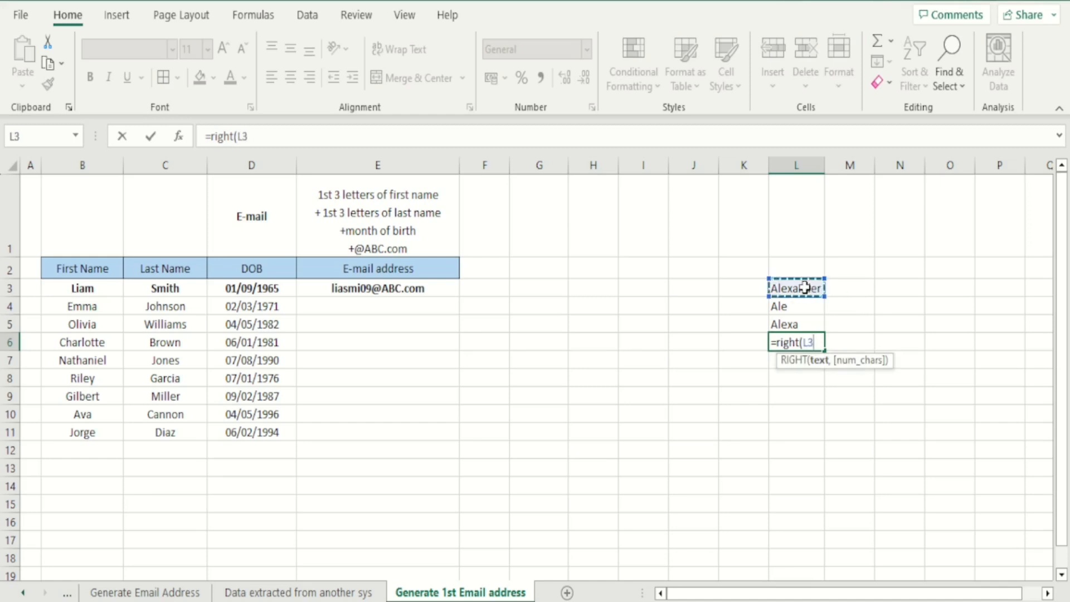
text(,1))
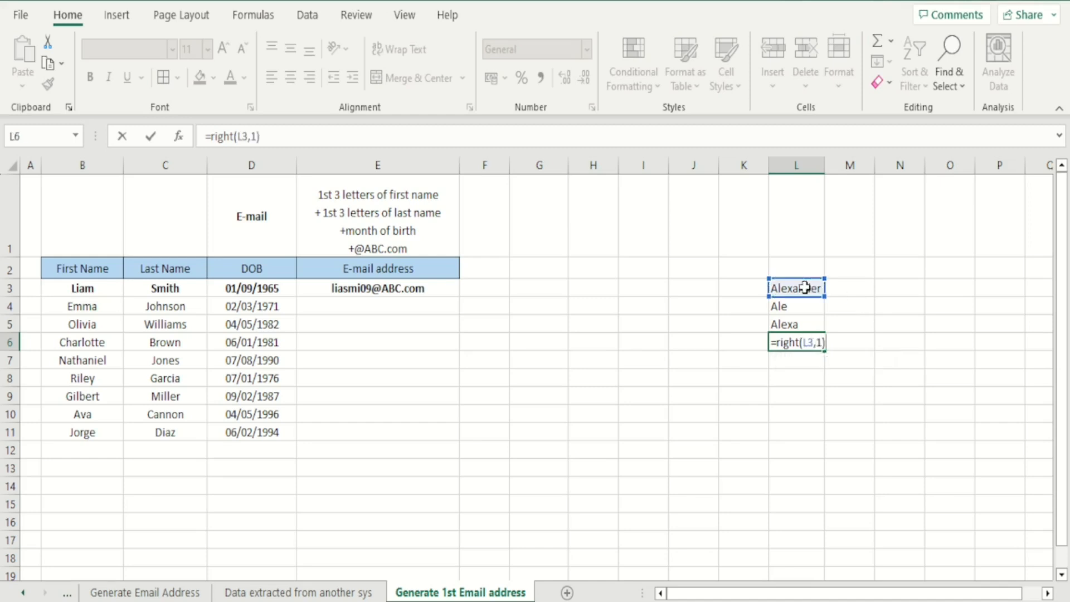
key(Return)
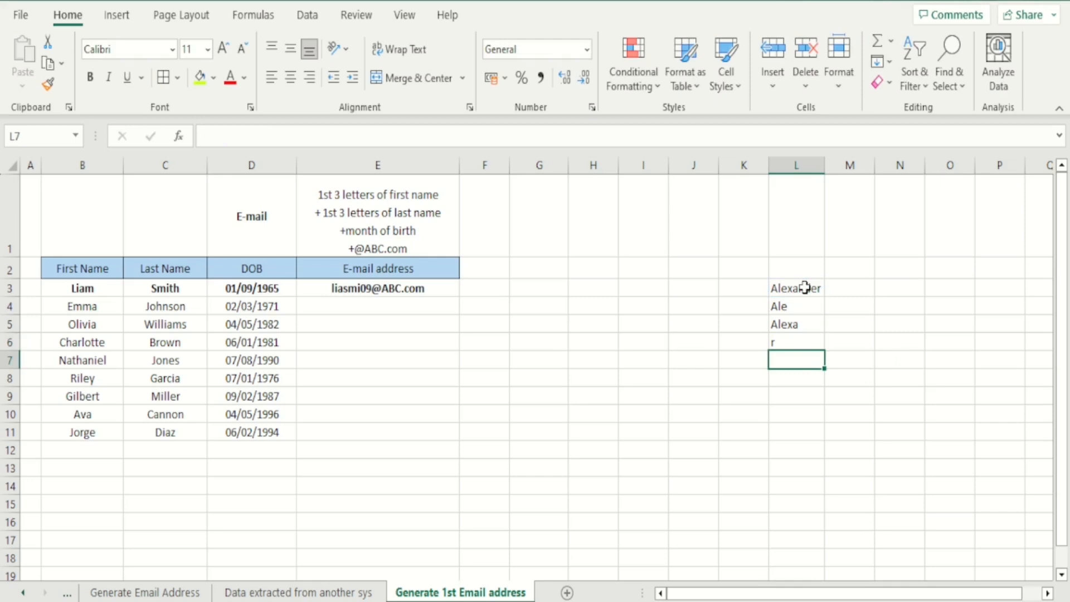
- Extract the last two characters of L3 in cell L7 with the formula =RIGHT(L3,2)
click(797, 343)
key(Return)
text(=ri)
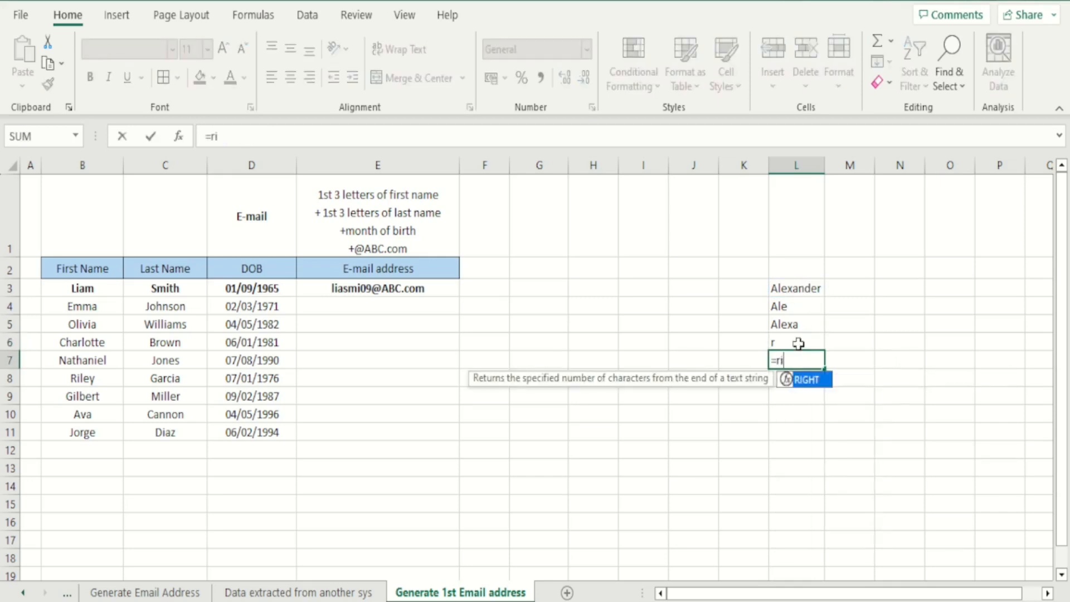
text(ght()
key(Up)
key(Up)
key(Up)
key(Up)
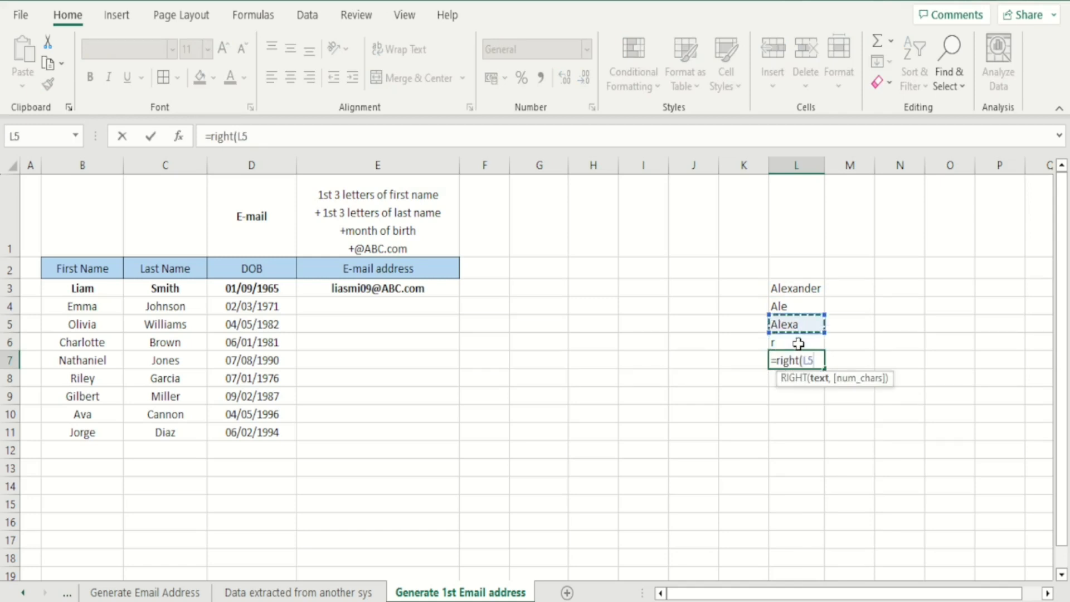
text(,2)
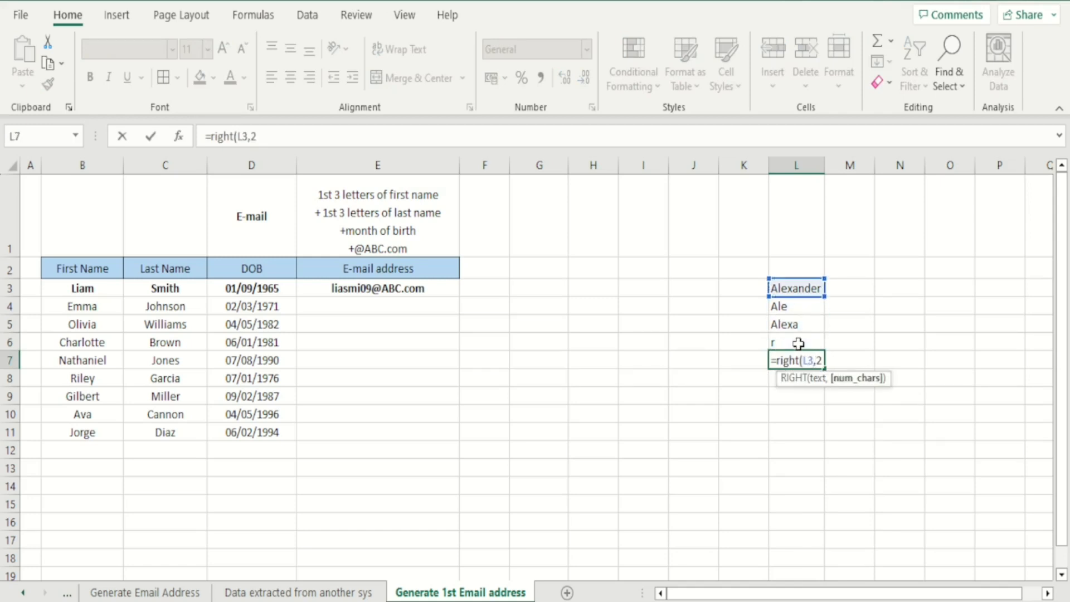
text())
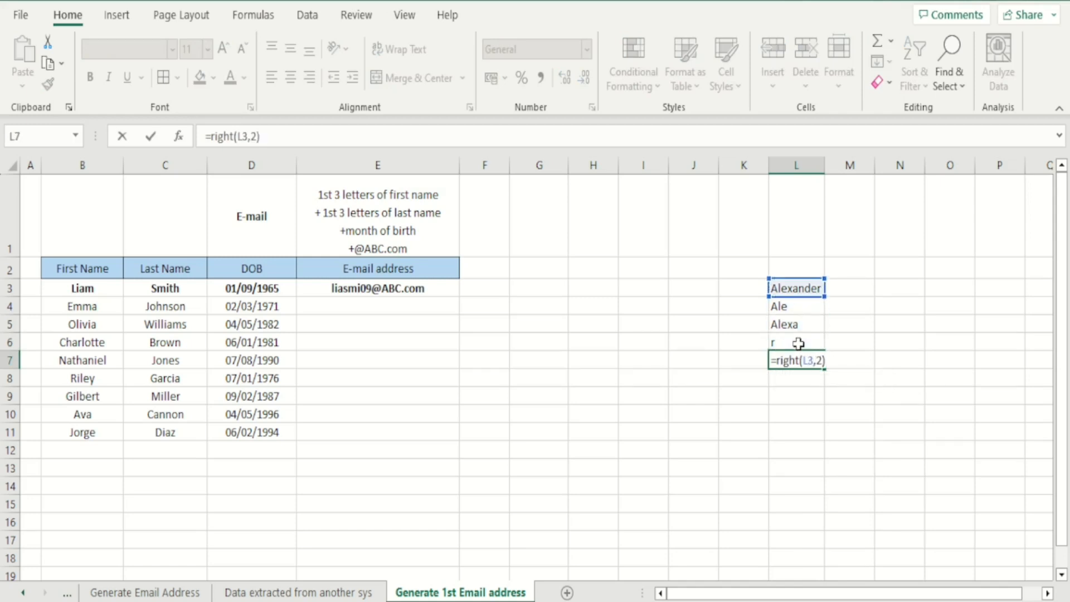
key(Return)
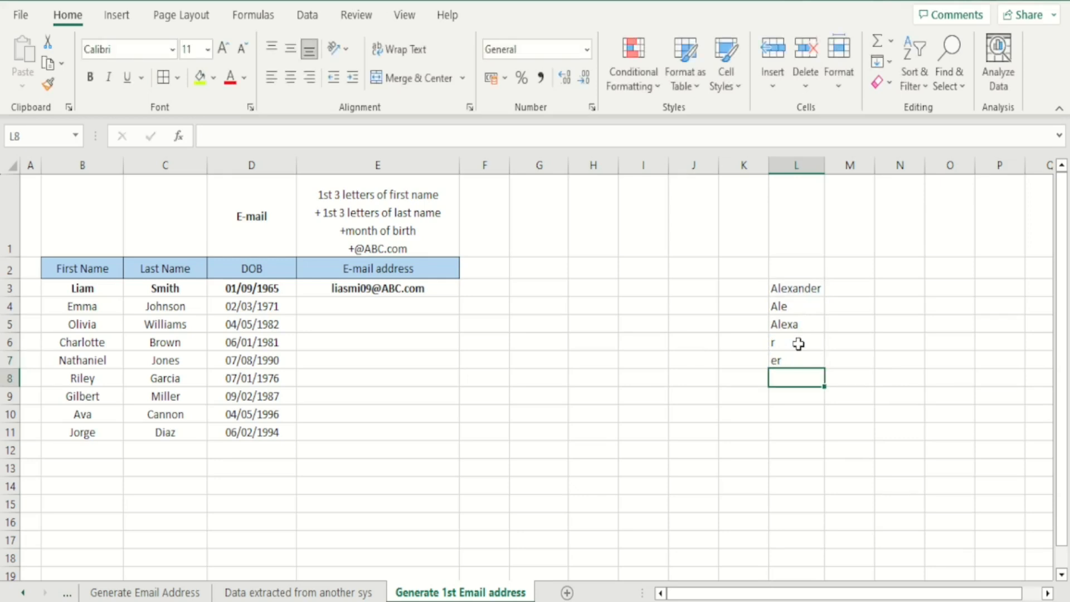
- Extract the last three characters of L3 in cell L8 with =RIGHT(L3,3) and check the formulas in L4 and L6
text(=right()
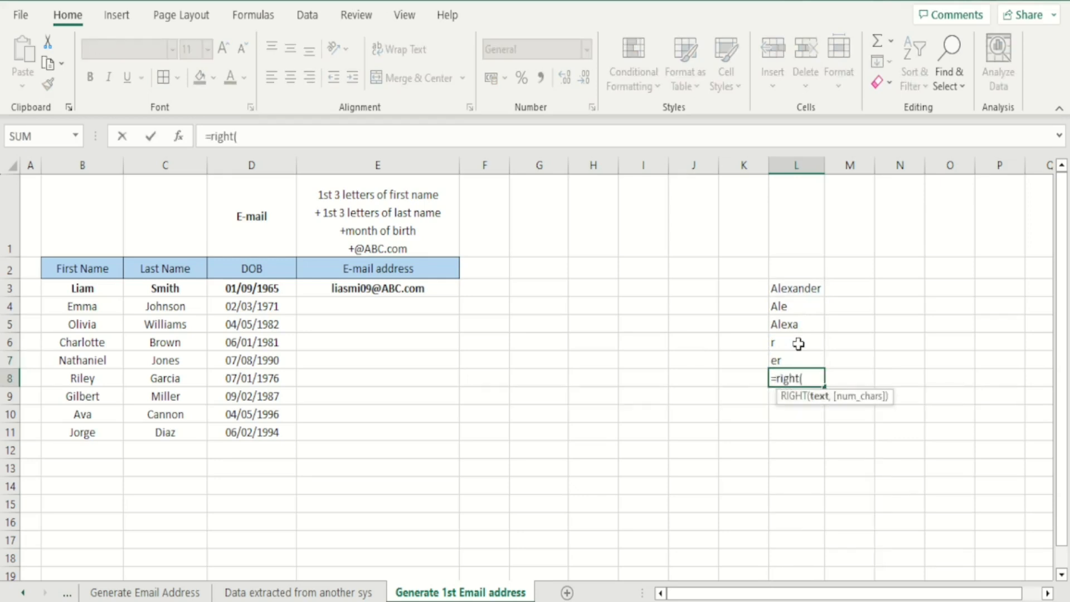
click(784, 285)
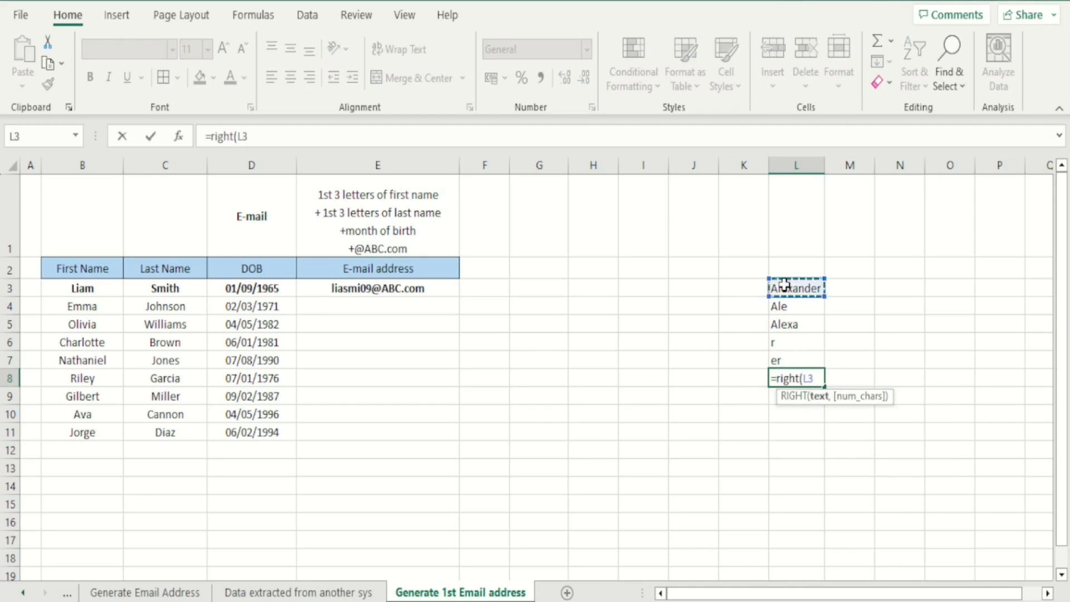
text(,3))
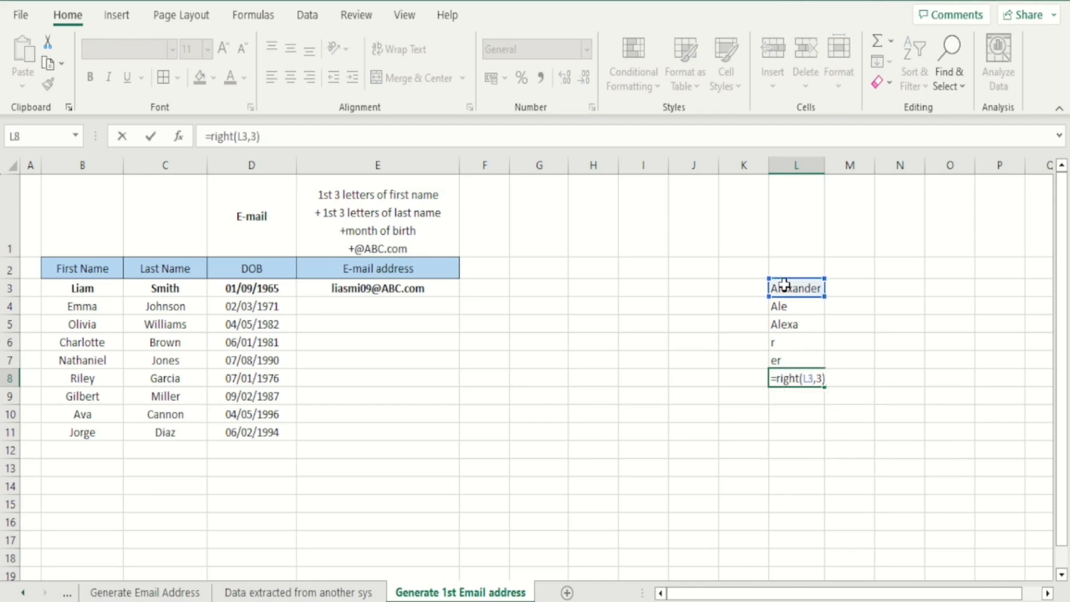
key(Return)
click(791, 300)
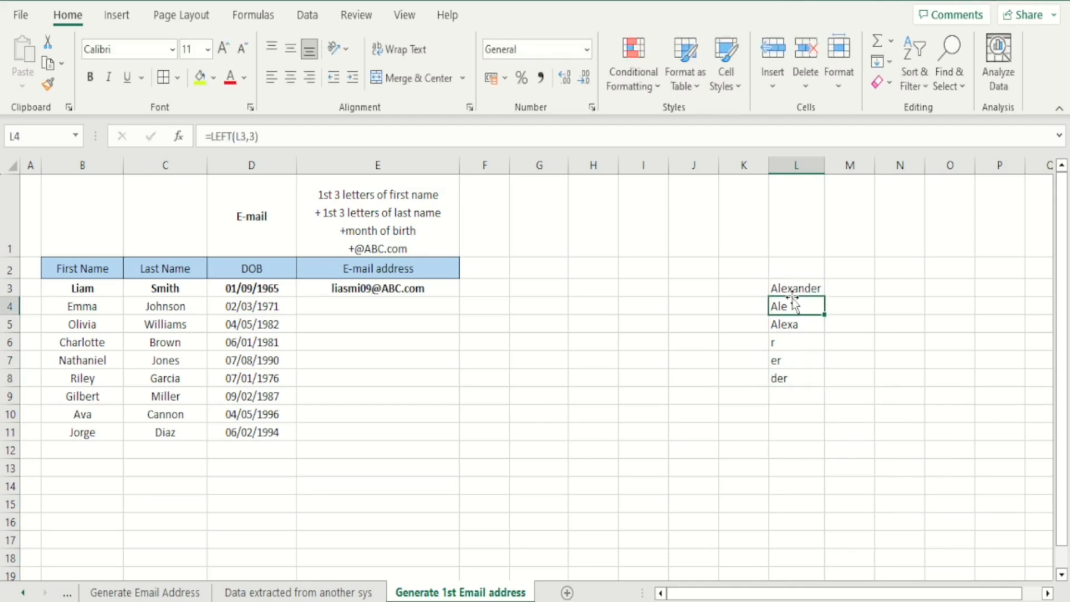
click(804, 343)
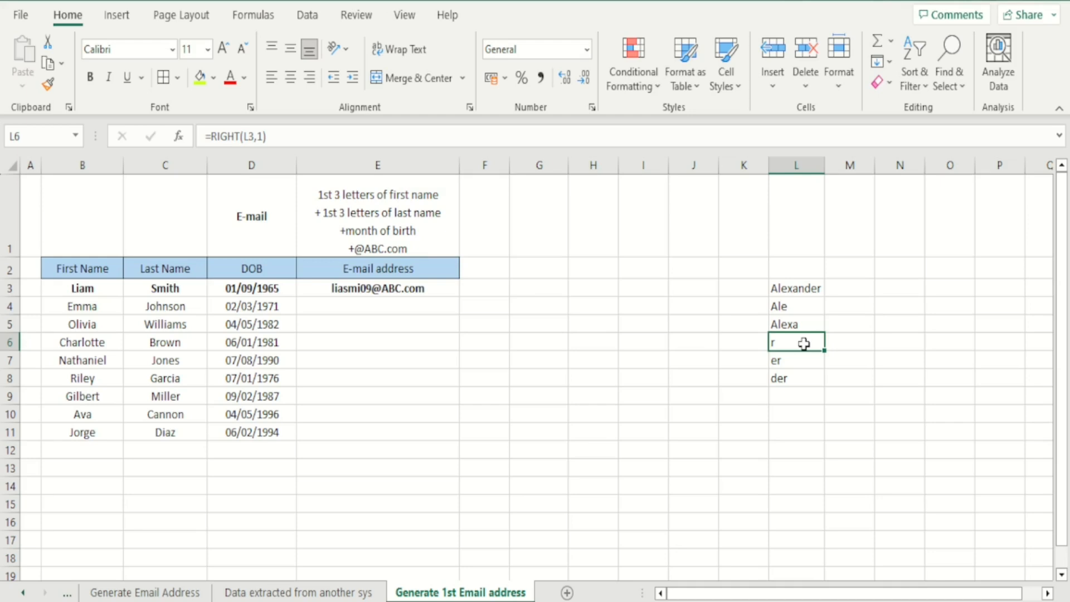
- Clear the sample name and the LEFT and RIGHT test formulas from L3:L8
key(Up)
key(Up)
key(Up)
key(Up)
key(Down)
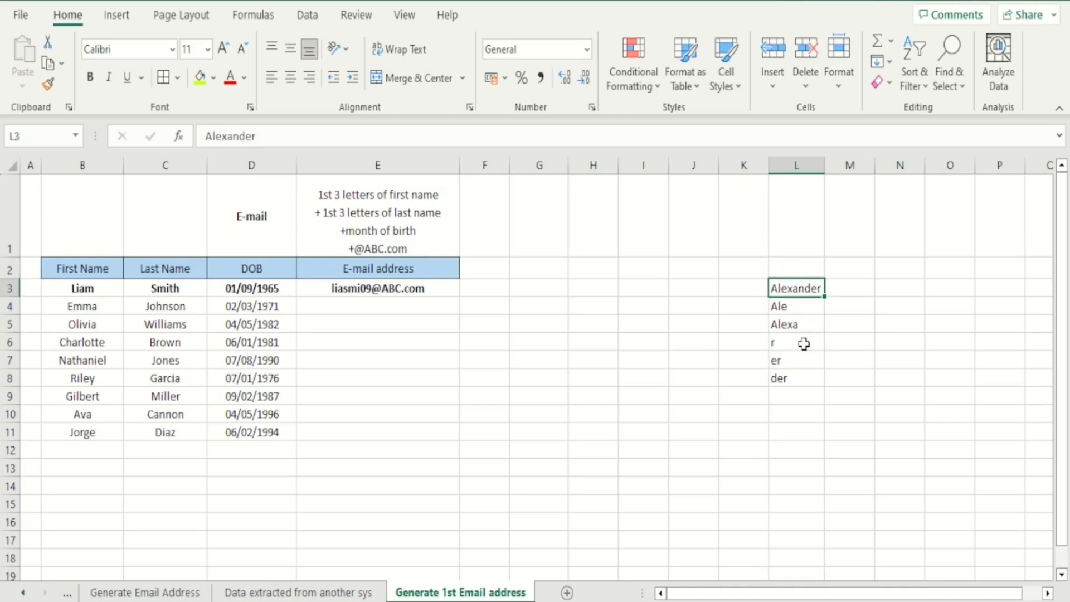
key(shift+Down)
key(shift+Down)
key(shift+Down)
key(shift+Down)
key(shift+Down)
key(Delete)
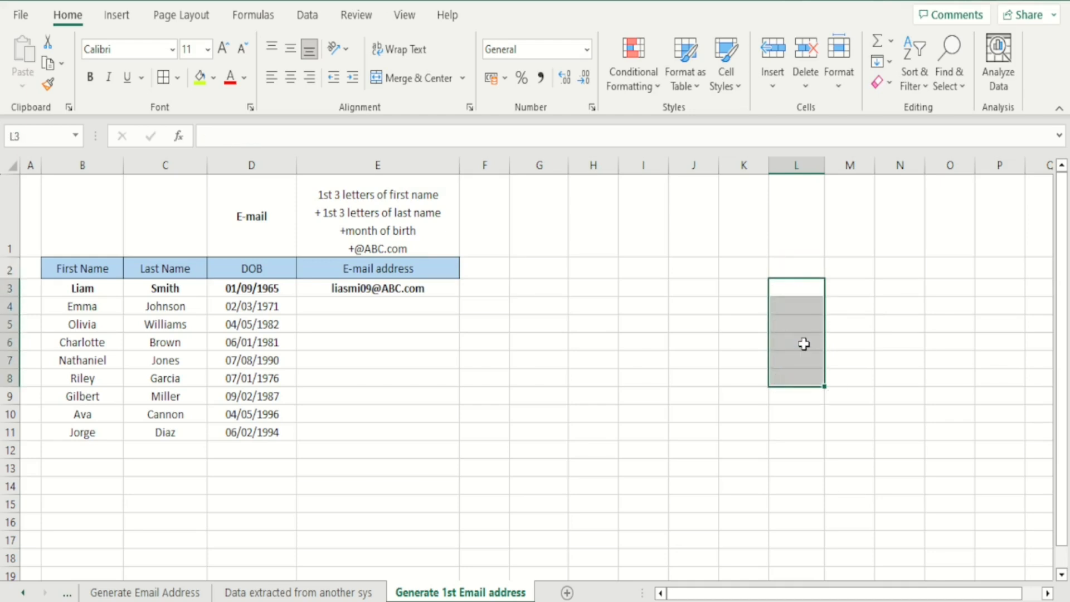
- Clear the sample e-mail address from cell E3
key(Left)
key(Left)
key(Left)
key(Left)
key(Left)
key(Left)
key(Left)
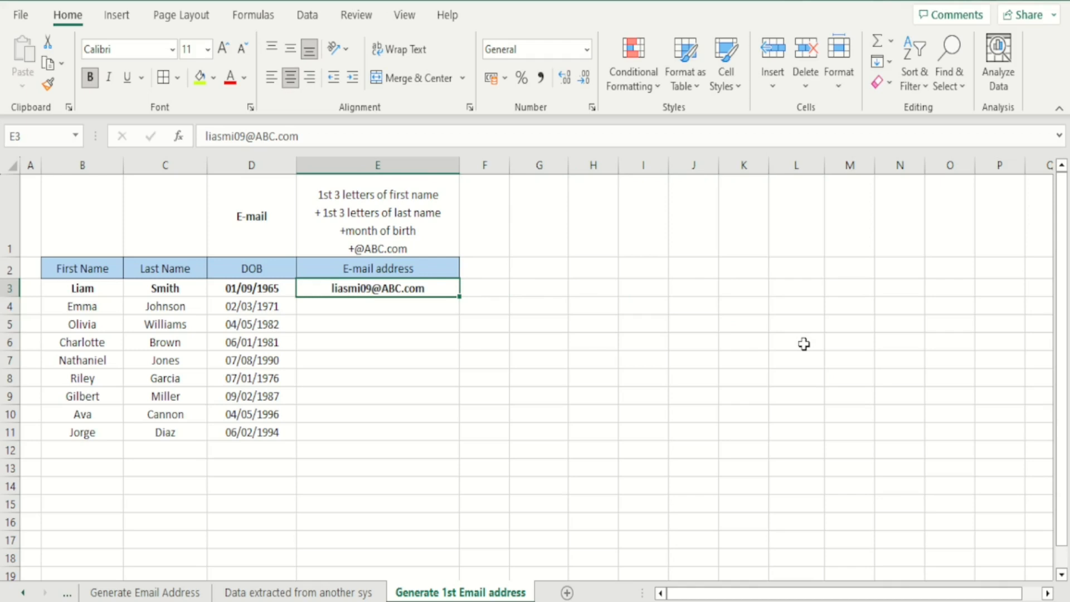
key(Delete)
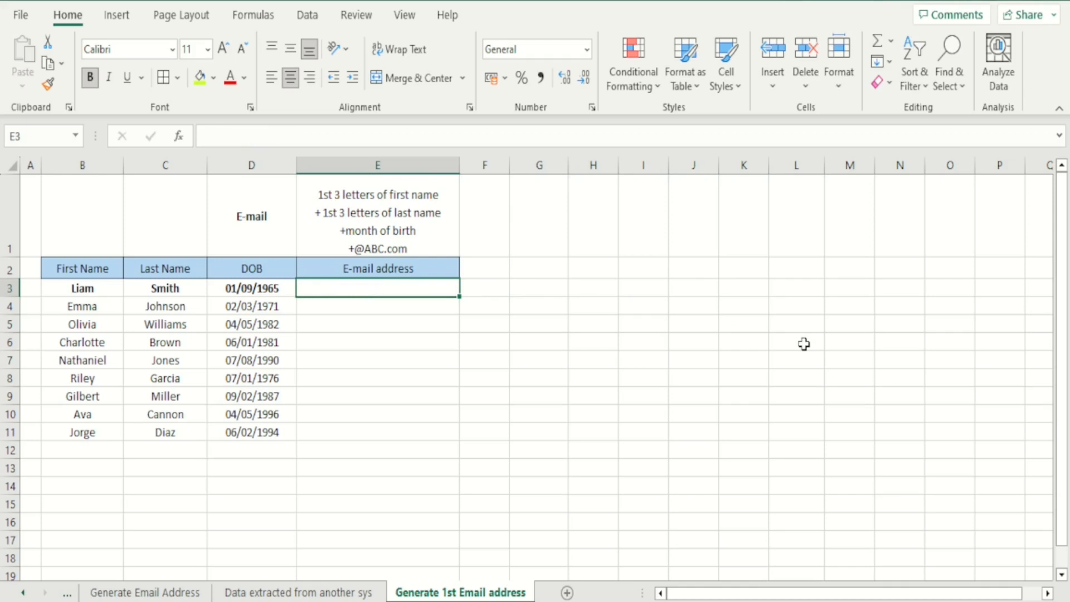
- Start a CONCATENATE formula in E3 with LEFT(B3,3) as the first argument for the first name's letters
text(=concat)
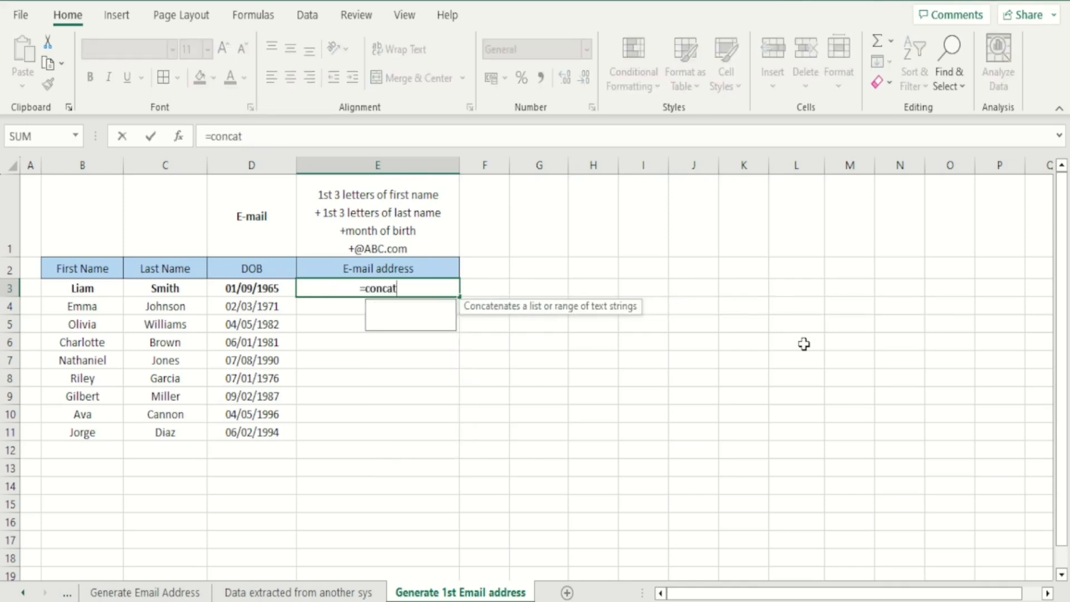
text(enate()
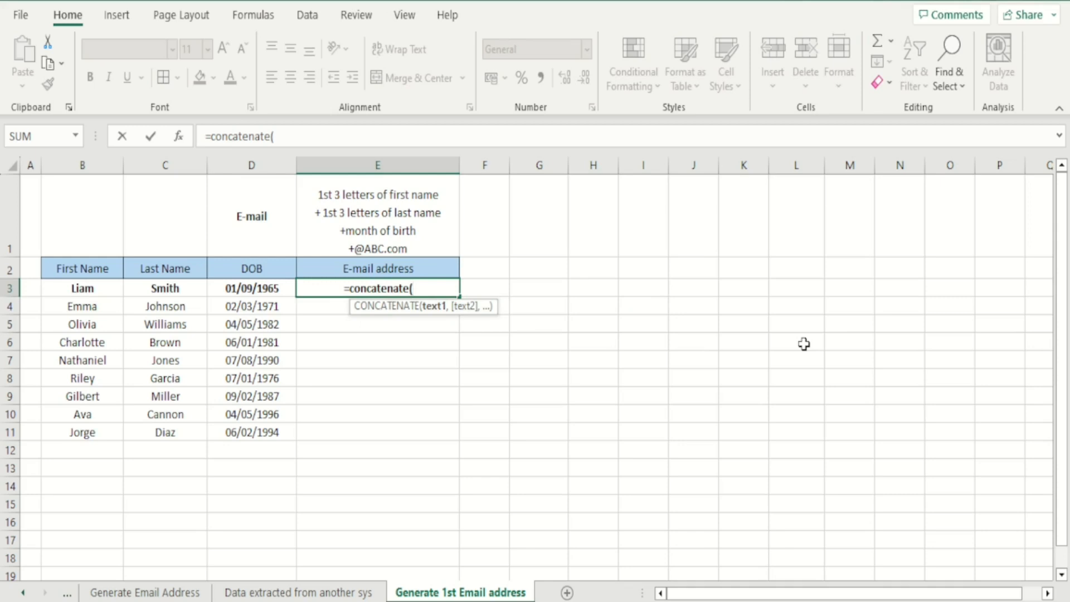
text(left()
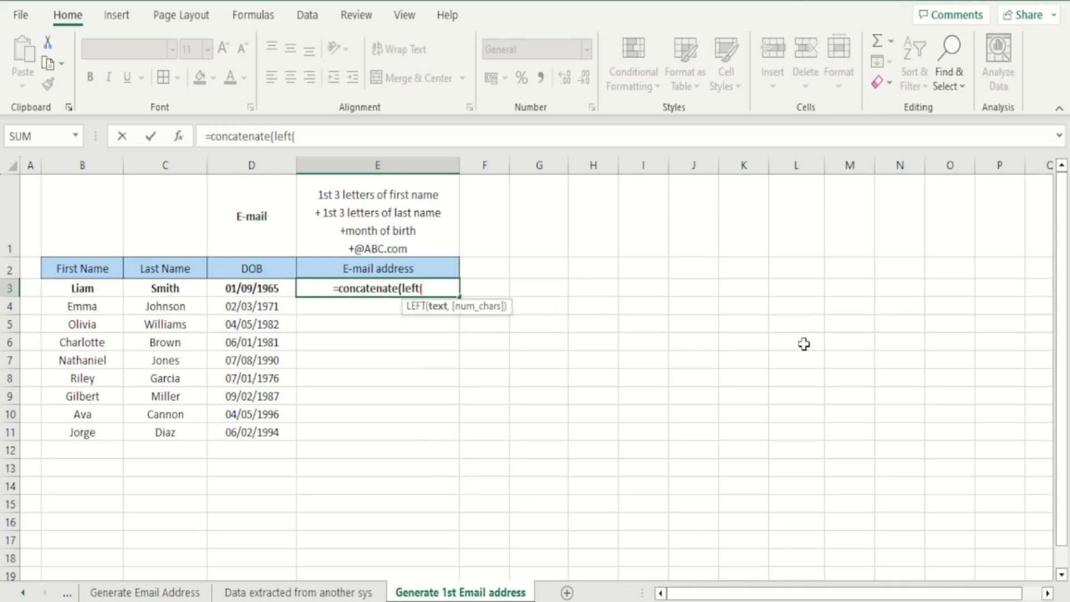
click(106, 288)
text(,3))
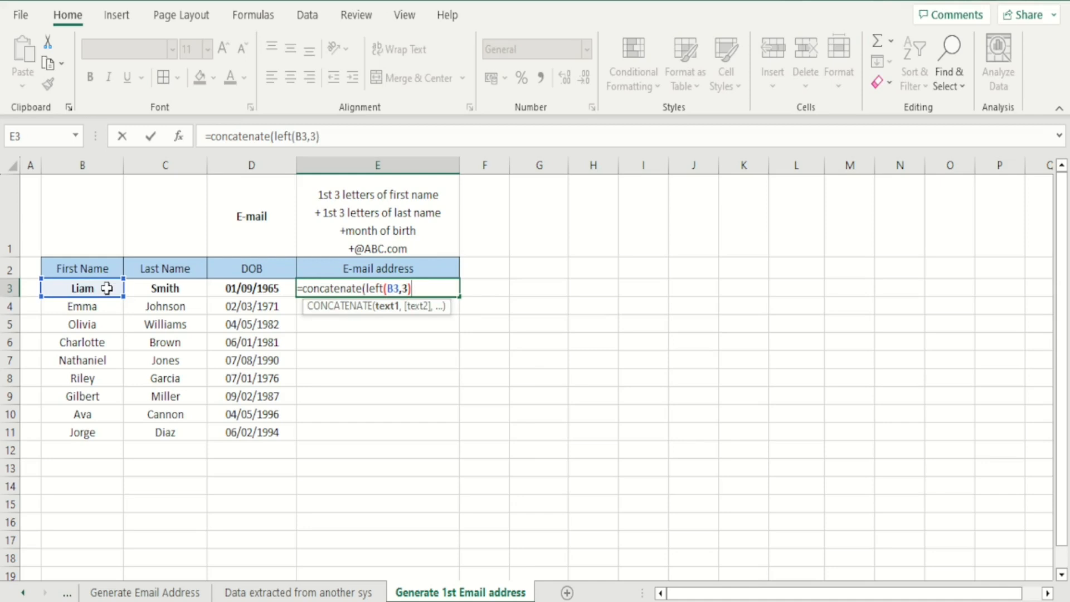
text(,)
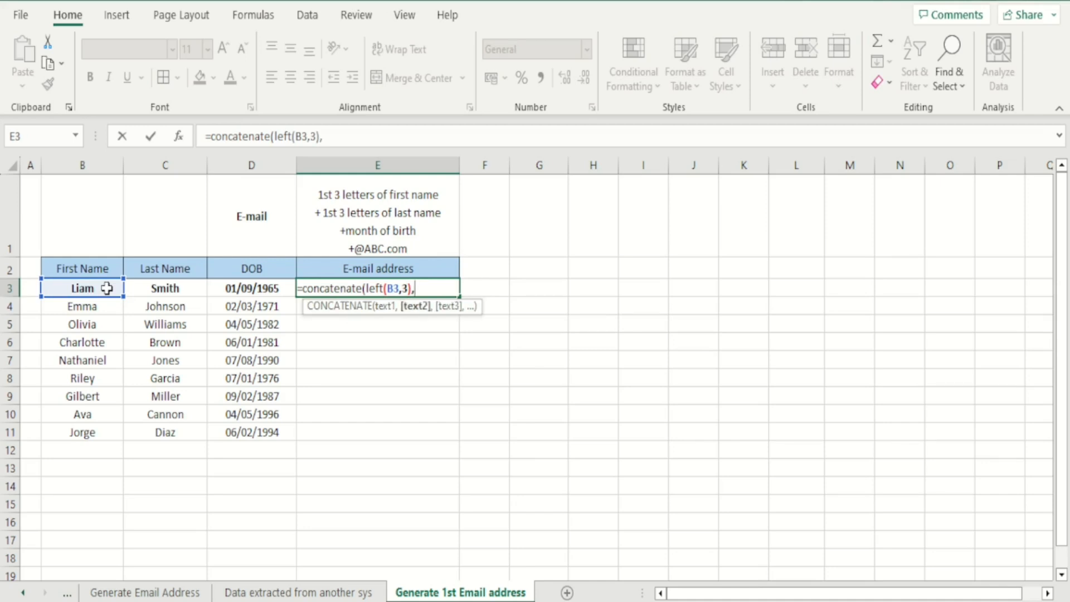
- Add LEFT(C3,3) as the second argument of the E3 formula to take the last name's first three letters
text(left()
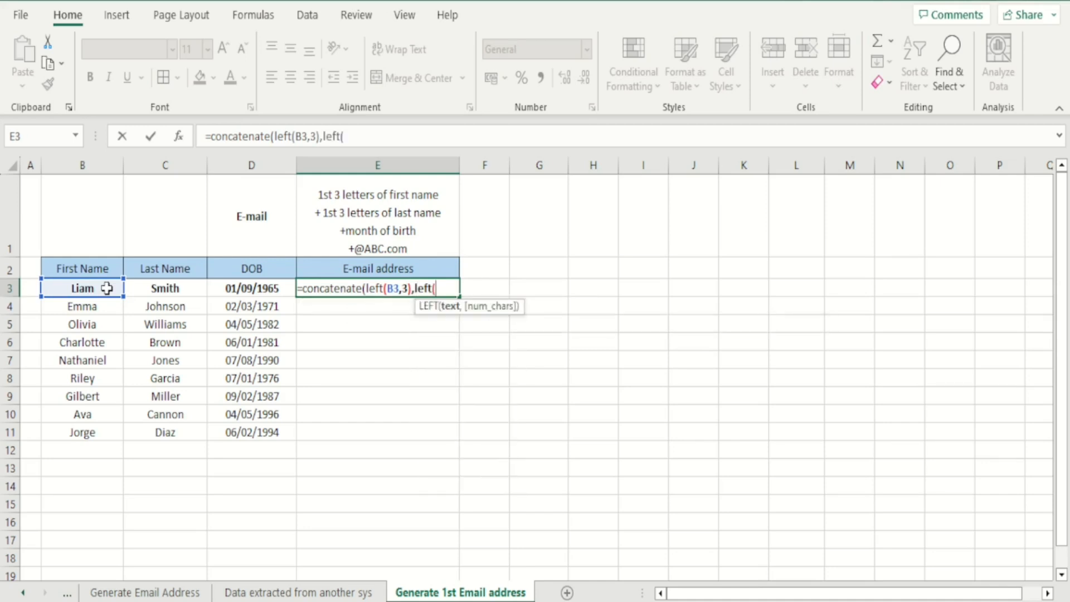
click(159, 289)
text(,3)
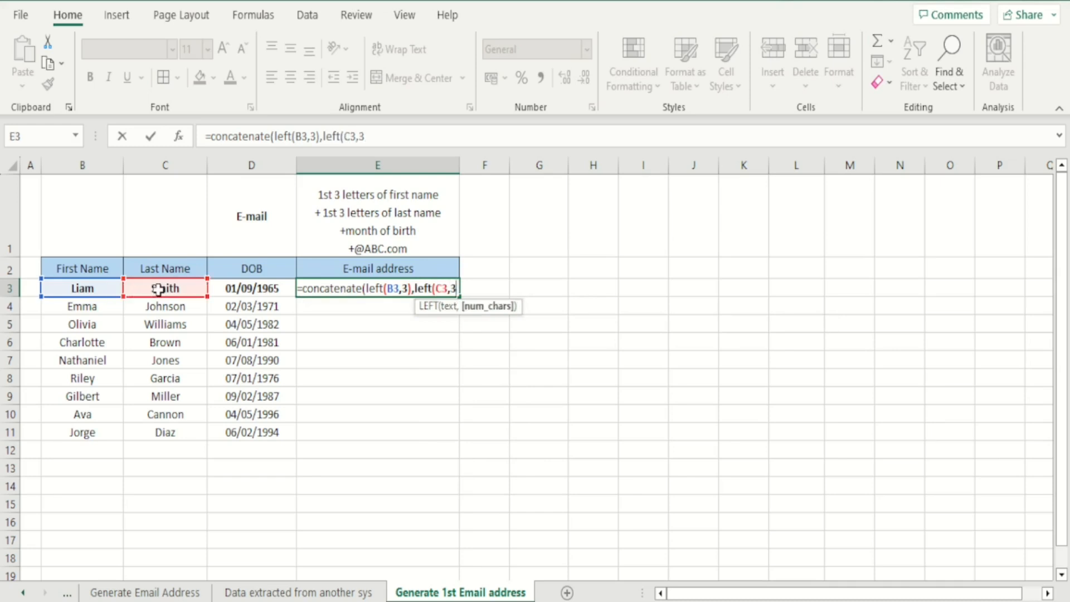
text())
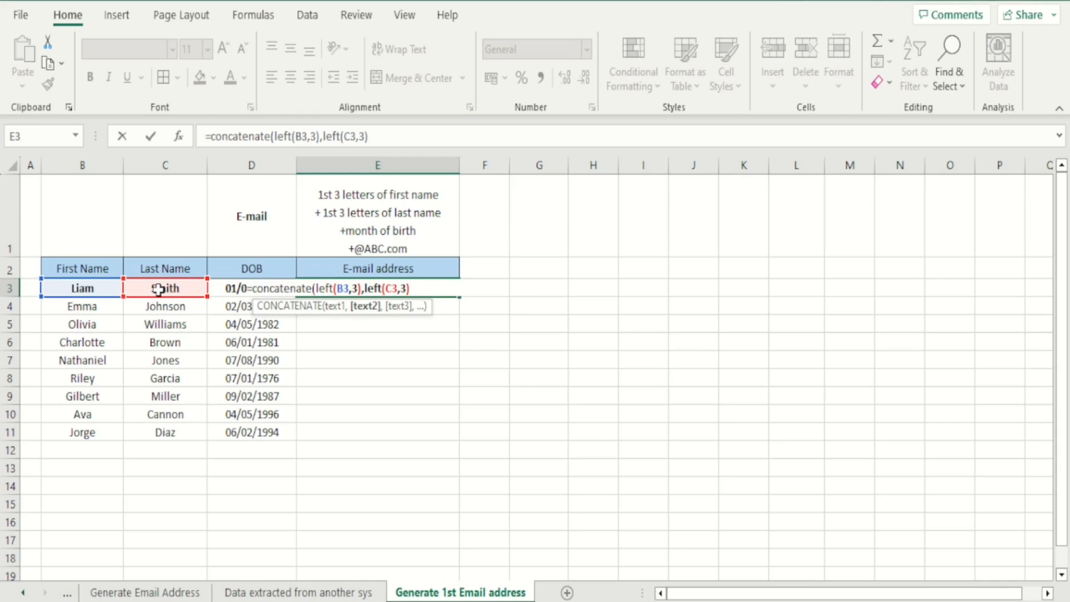
text(,)
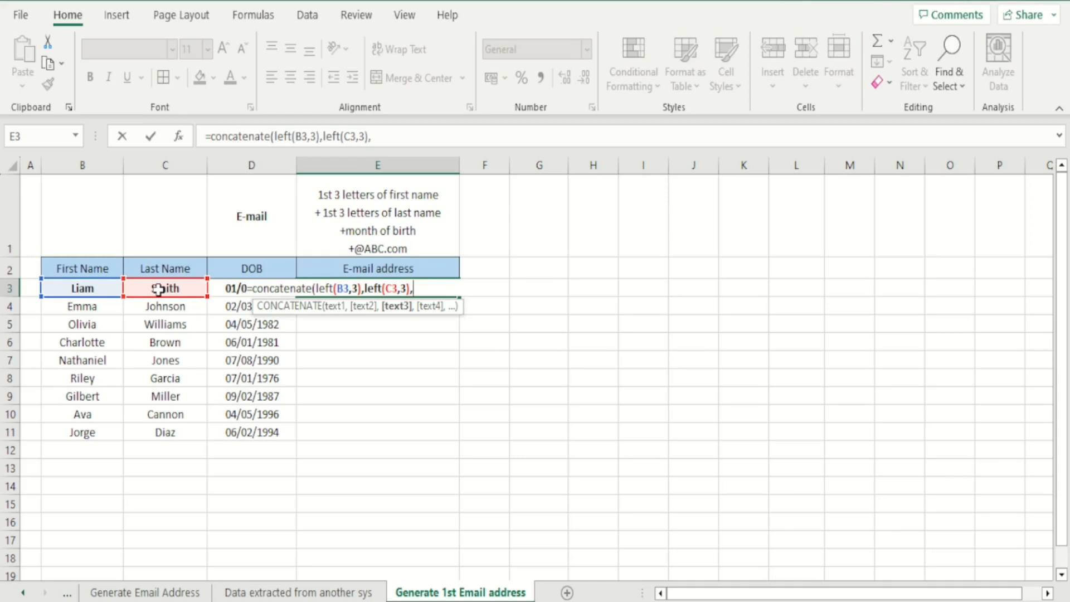
- Add MONTH(D3) as the third argument of the E3 formula to include the birth month
text(month)
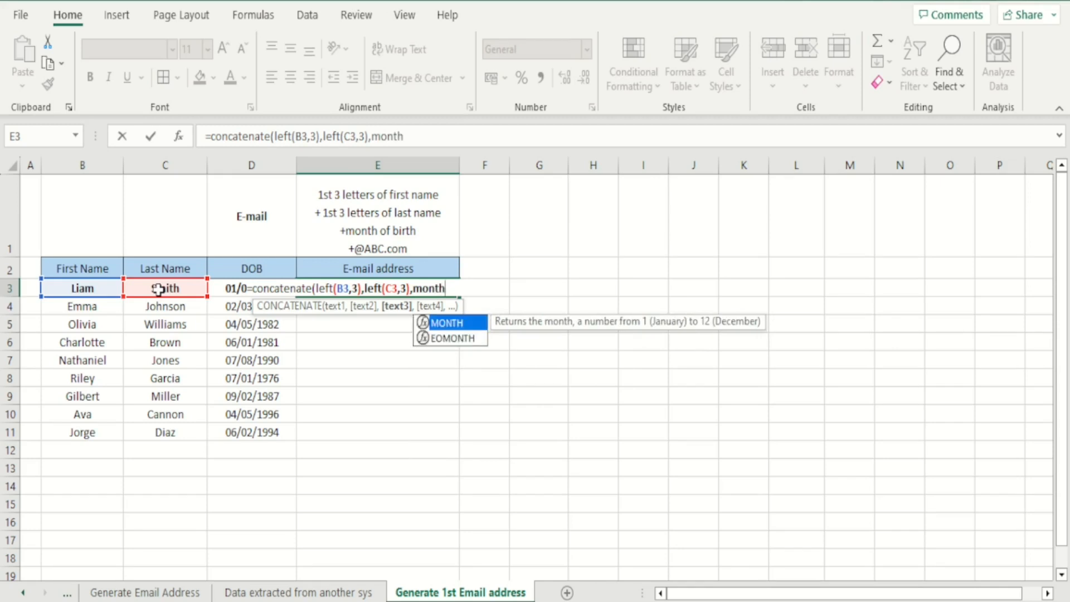
text(()
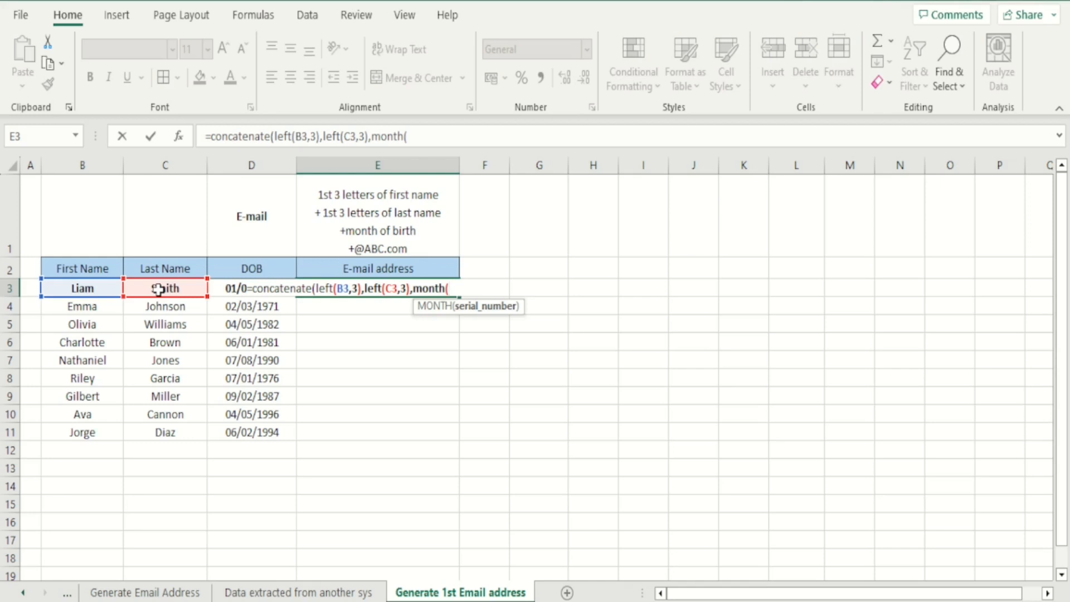
text(d3)
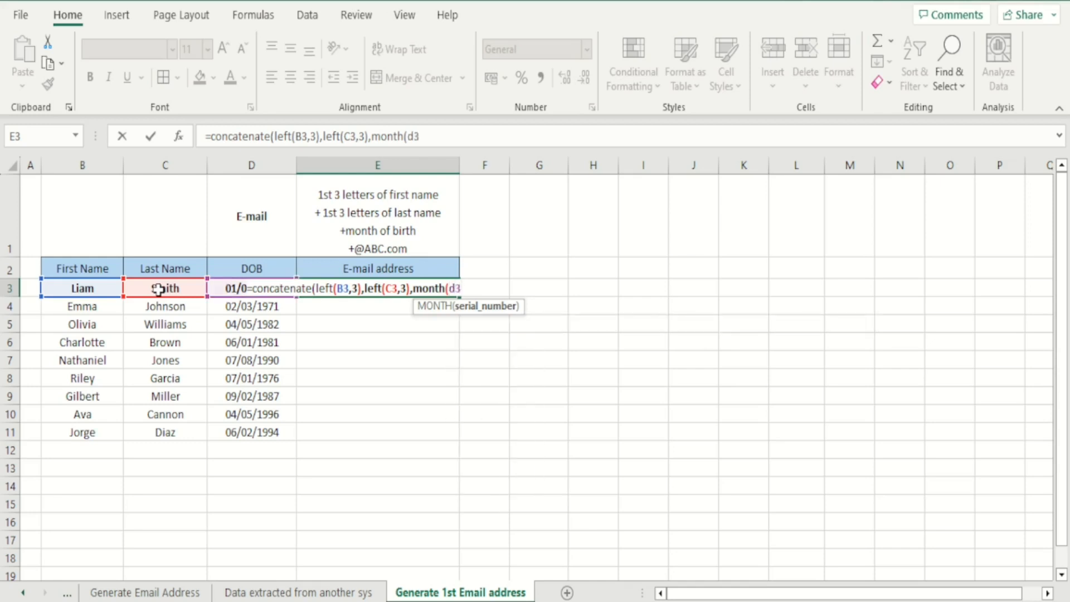
text())
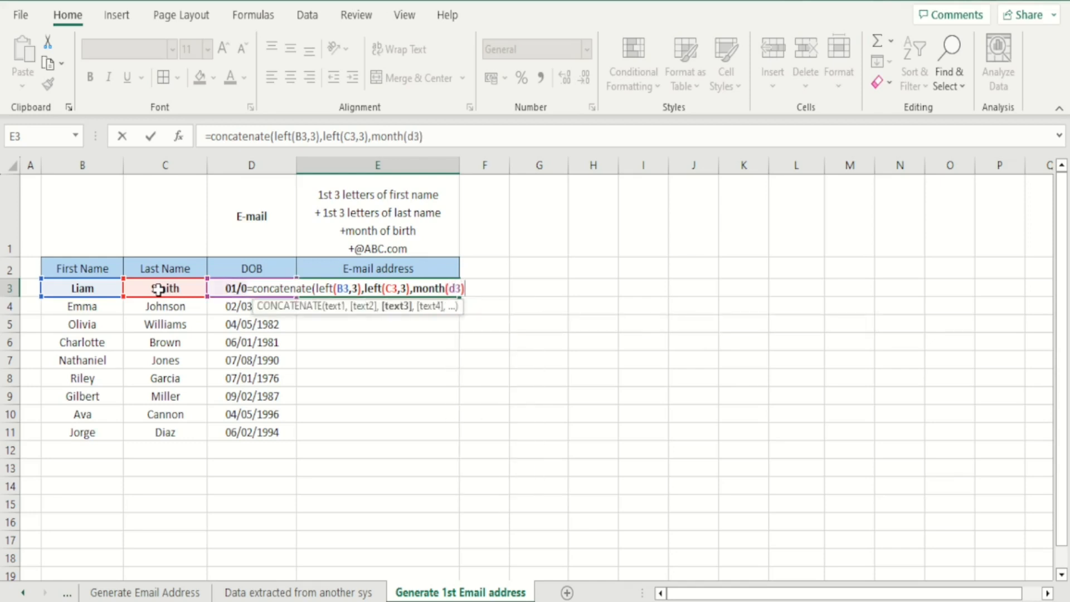
text(,)
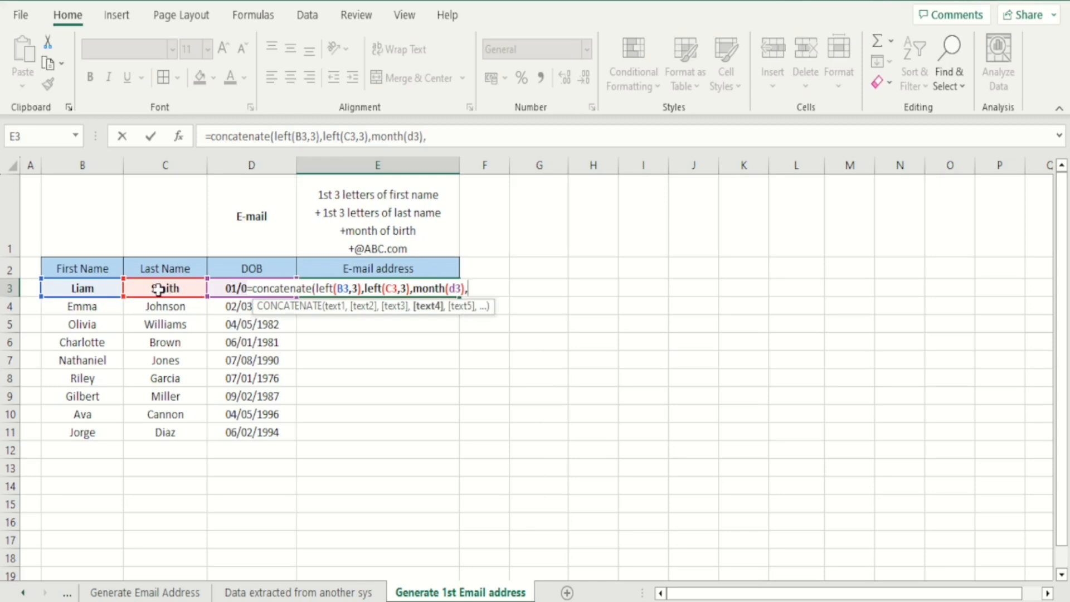
text("@ABC)
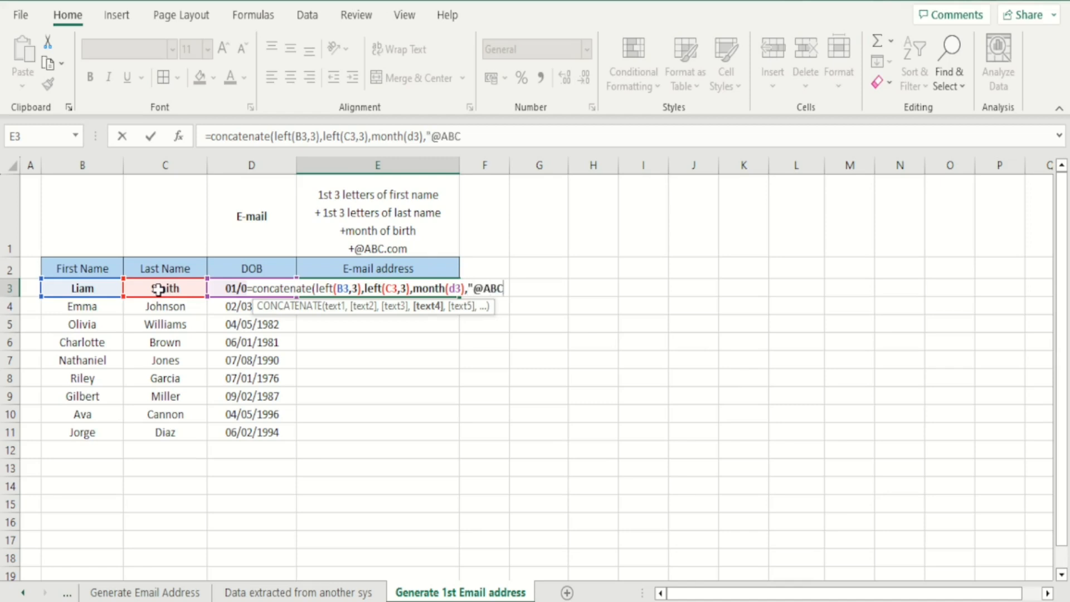
text(.com)
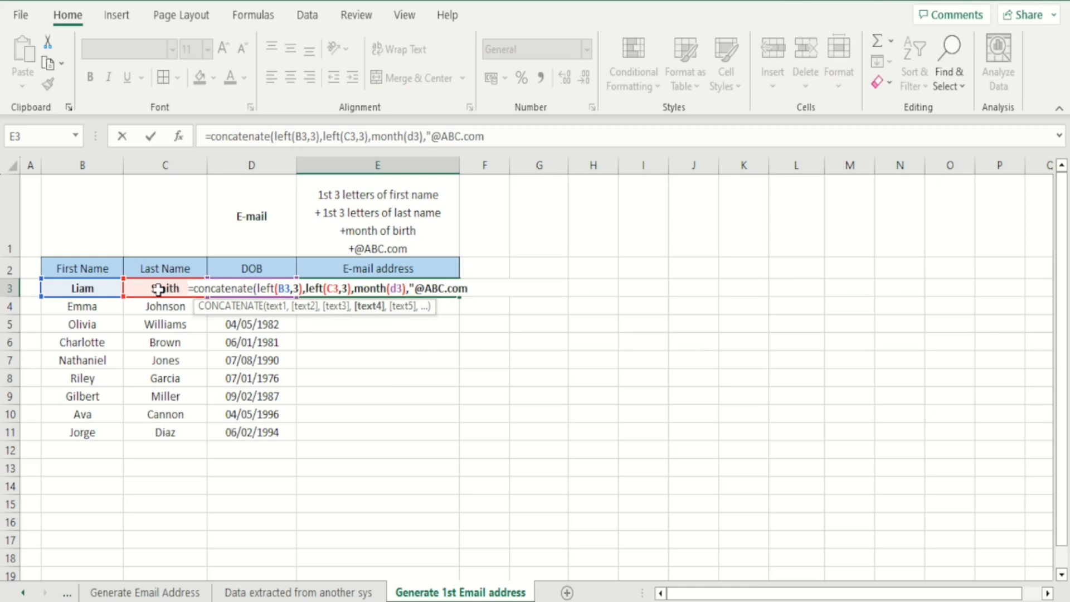
text("))
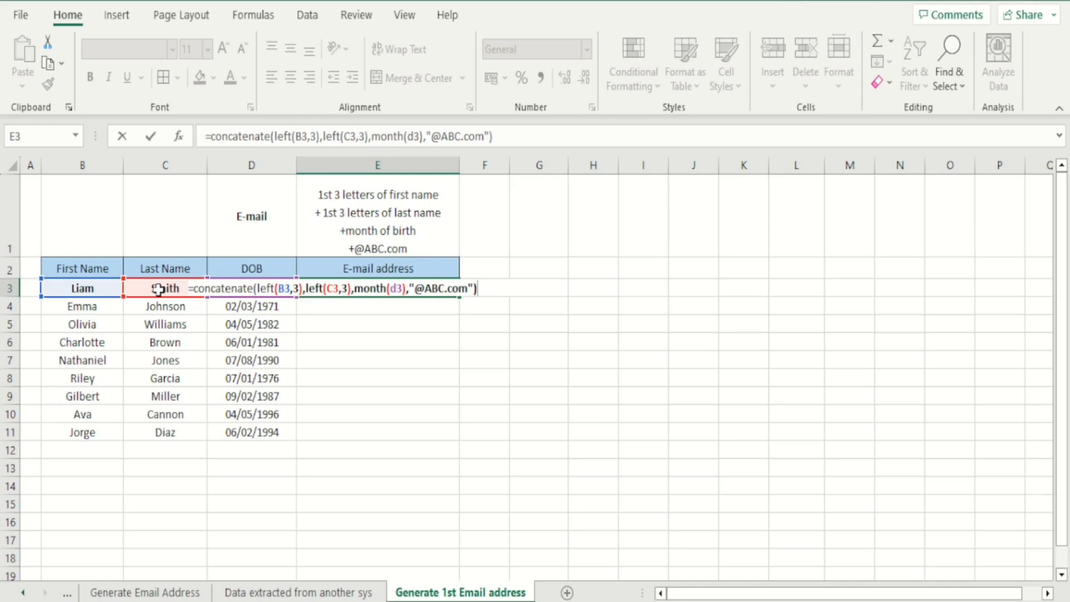
key(Return)
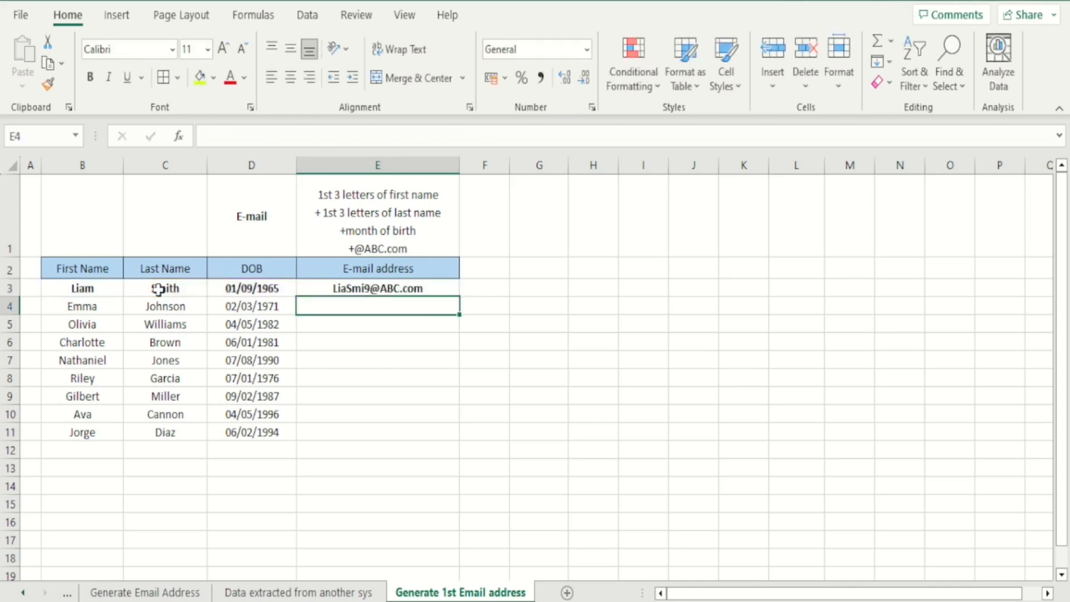
- Fill the E3 e-mail formula down through E11 for the remaining people
click(413, 288)
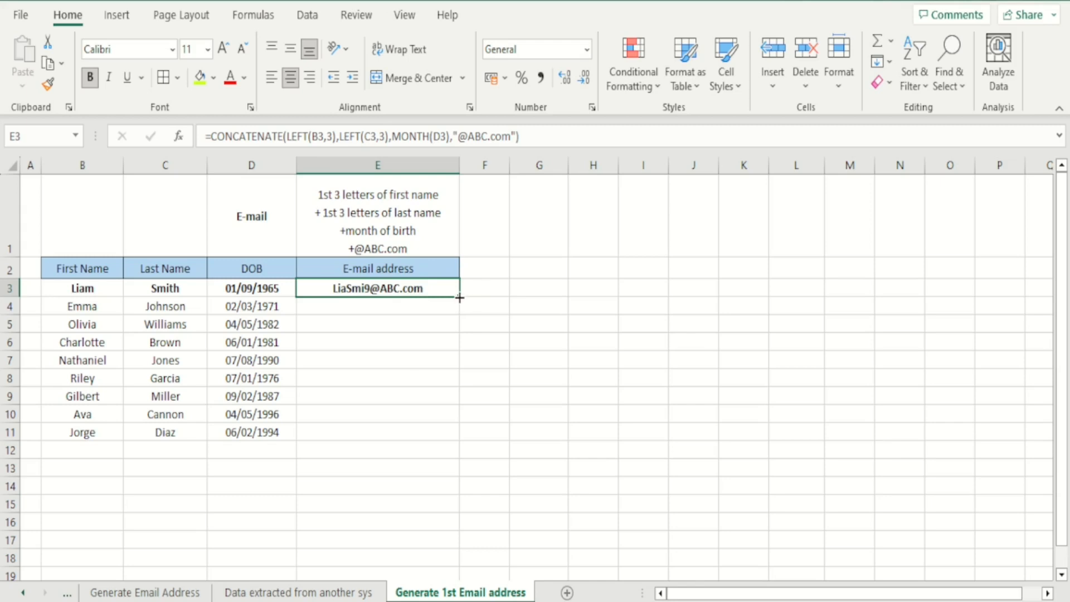
drag(460, 297, 458, 444)
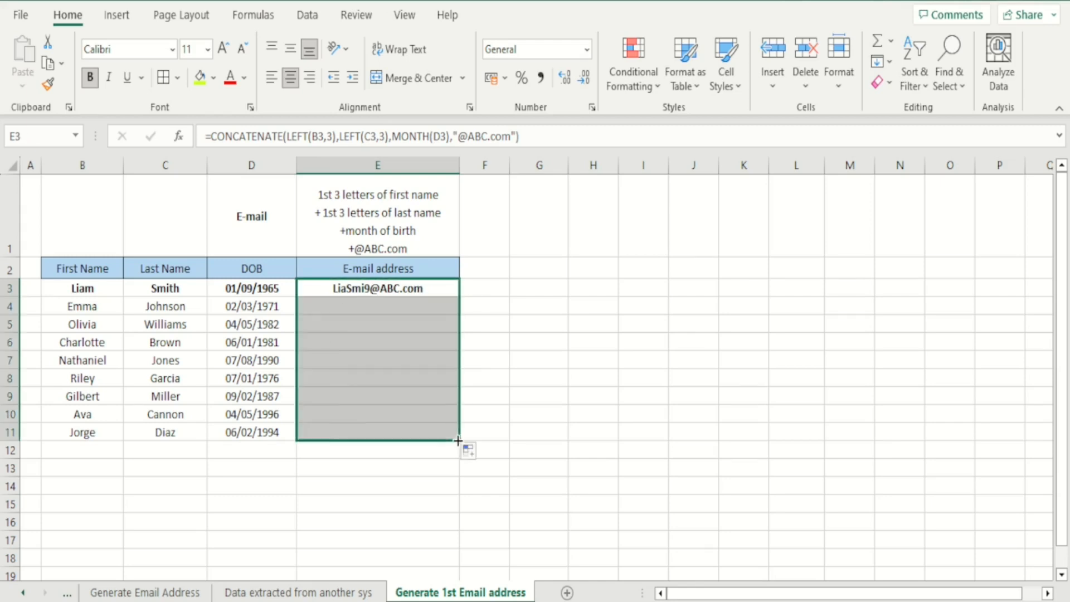
click(563, 381)
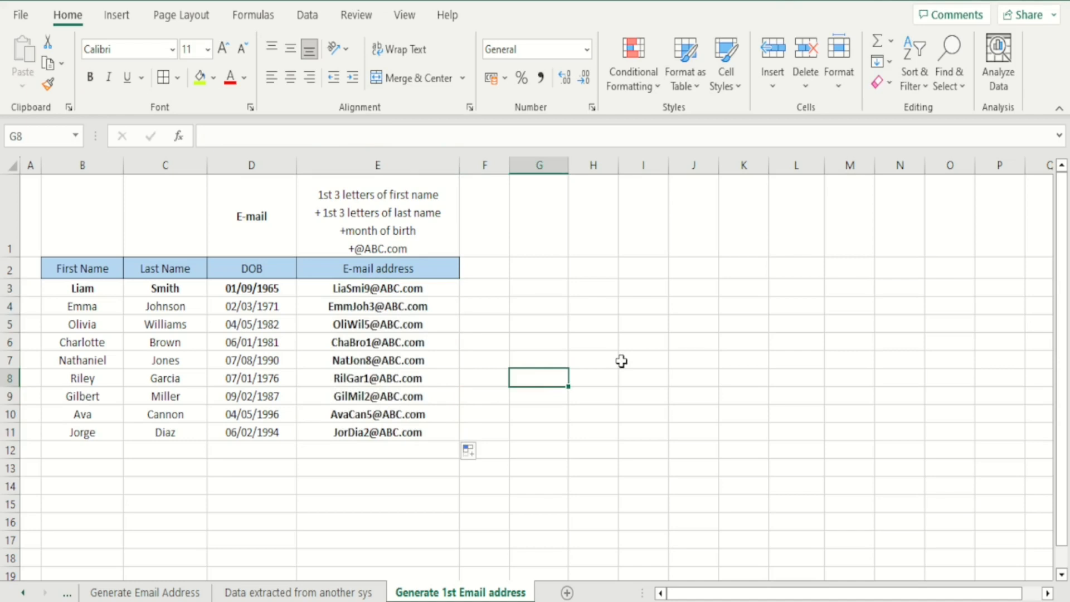
click(611, 321)
key(Up)
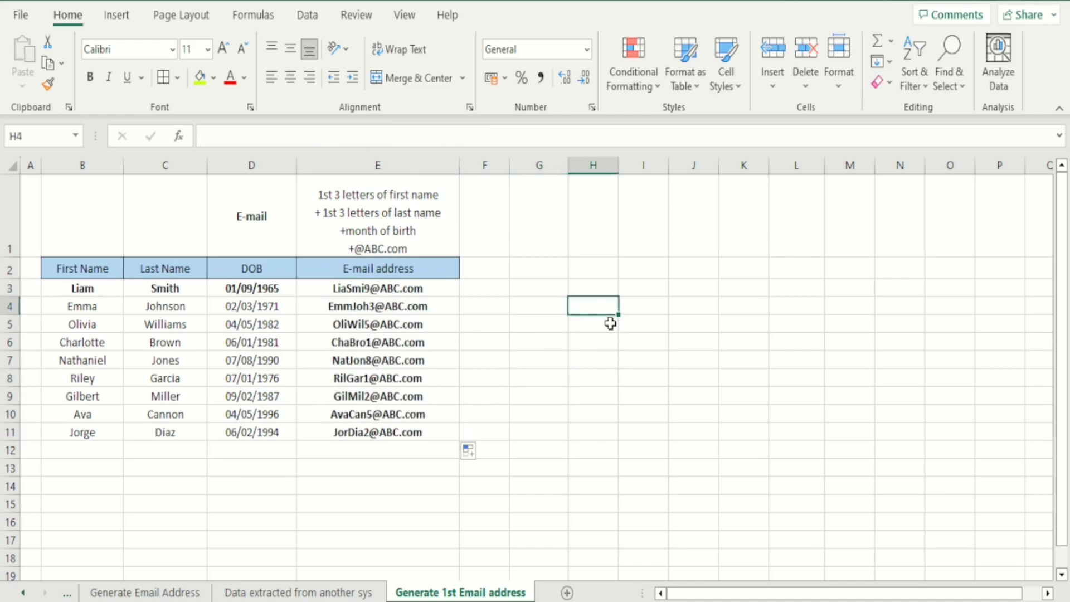
key(Up)
key(Left)
key(Left)
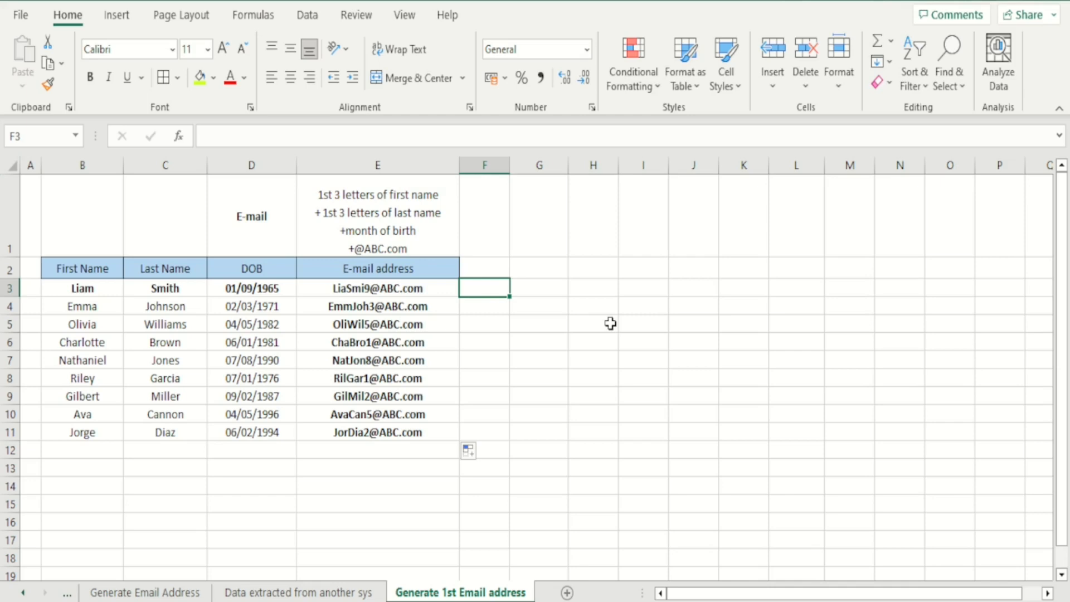
click(616, 356)
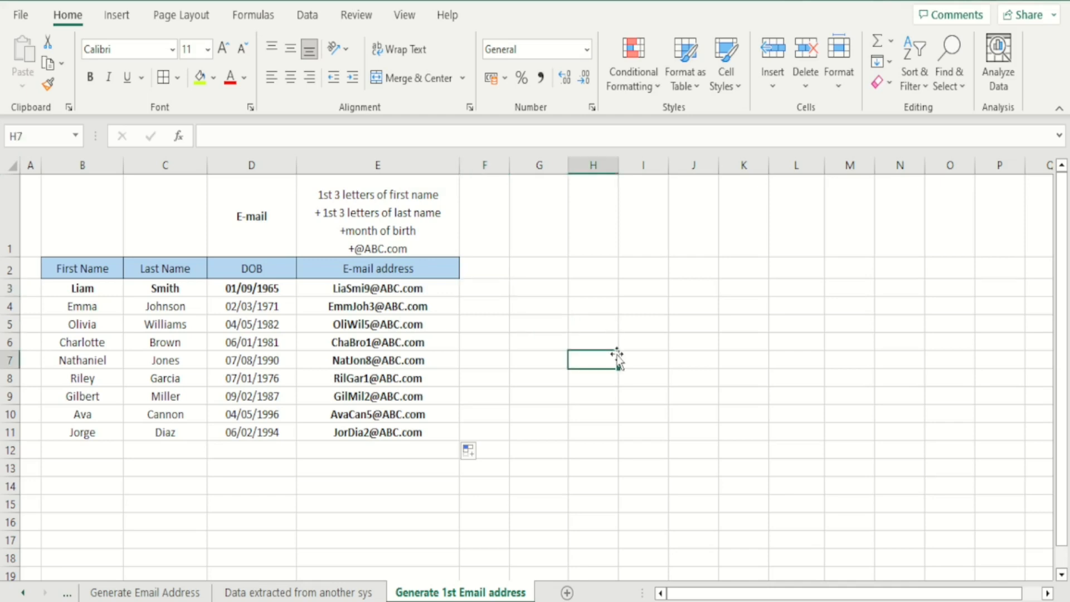